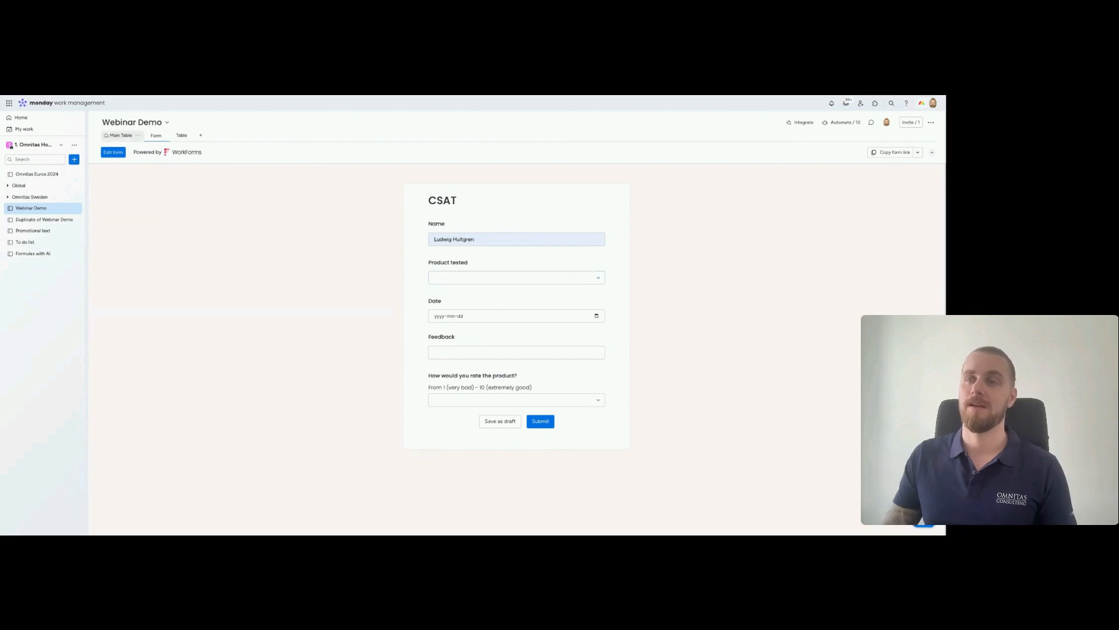
- Review the Webinar Demo board's main table and read the updates on the Fiber product review
left_click(122, 135)
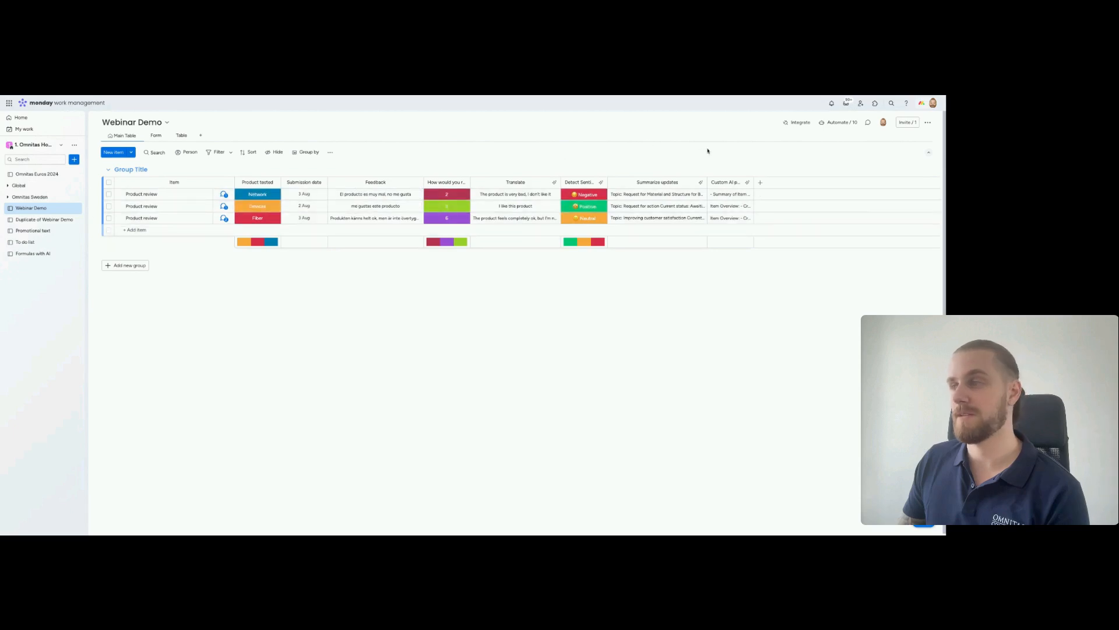
mouse_move(640, 197)
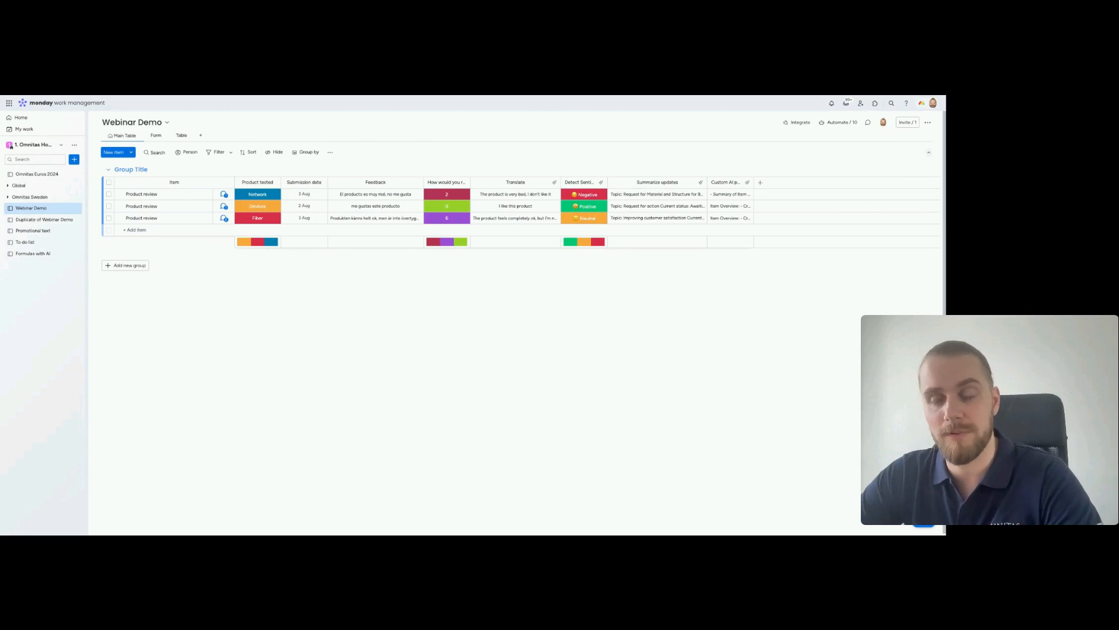
left_click(224, 218)
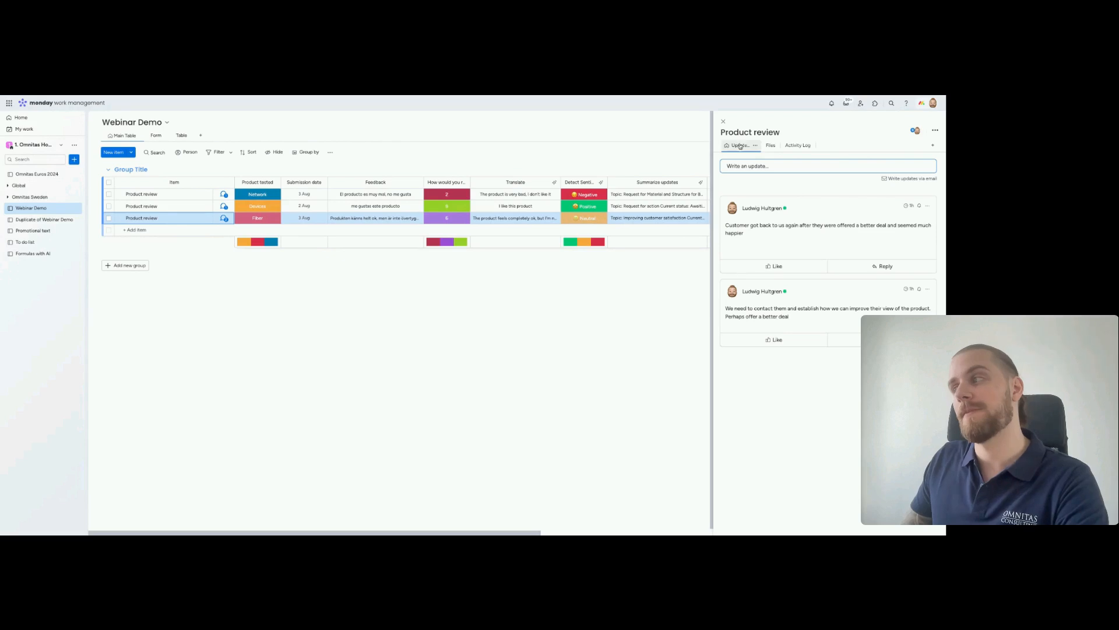
left_click(723, 121)
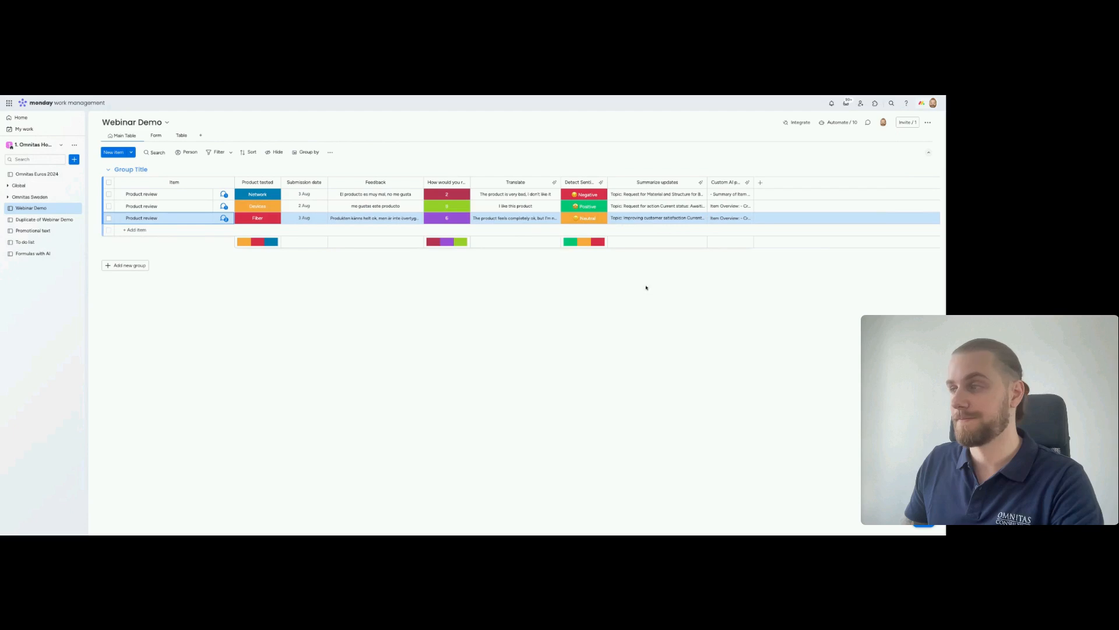
- Start a new CSAT form response with the respondent's name, Devices as the product tested and the date 2024-08-05
left_click(152, 137)
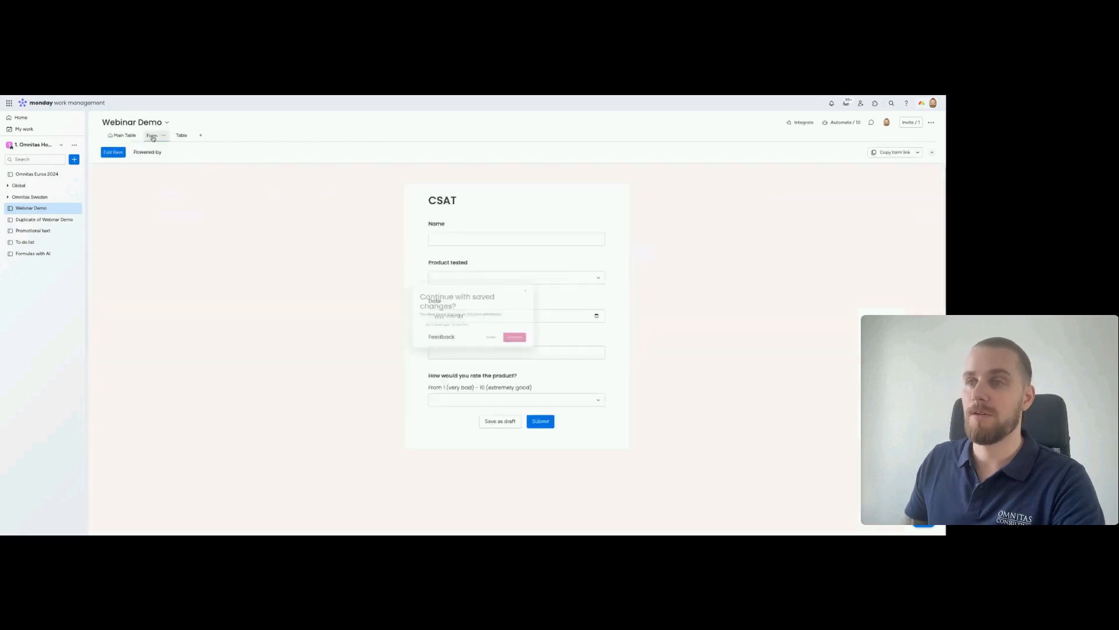
left_click(499, 347)
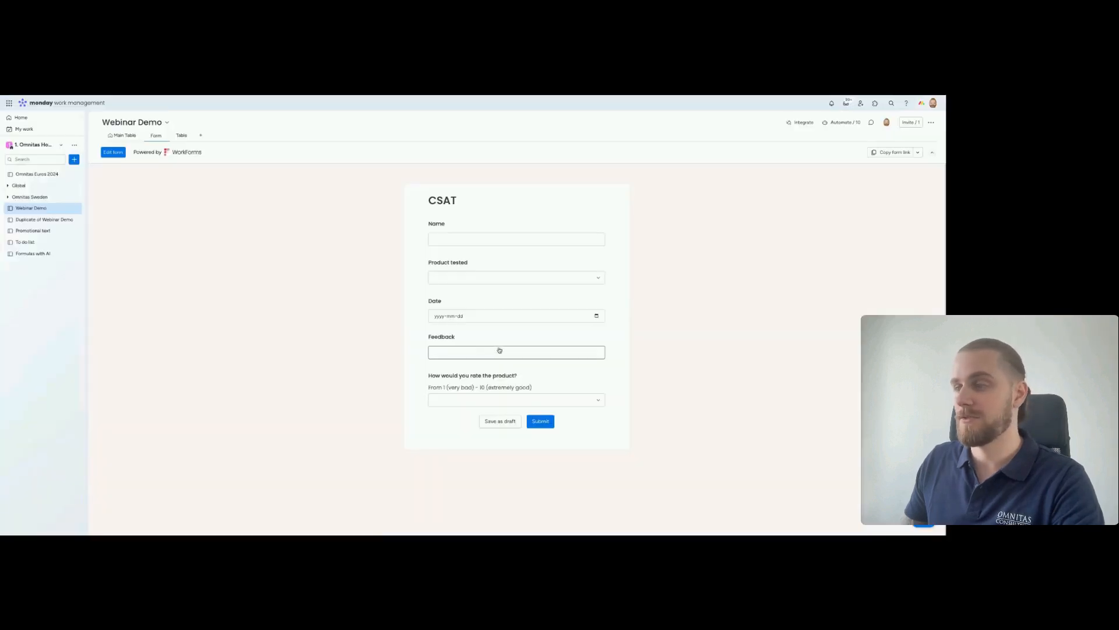
left_click(461, 241)
left_click(472, 248)
left_click(480, 278)
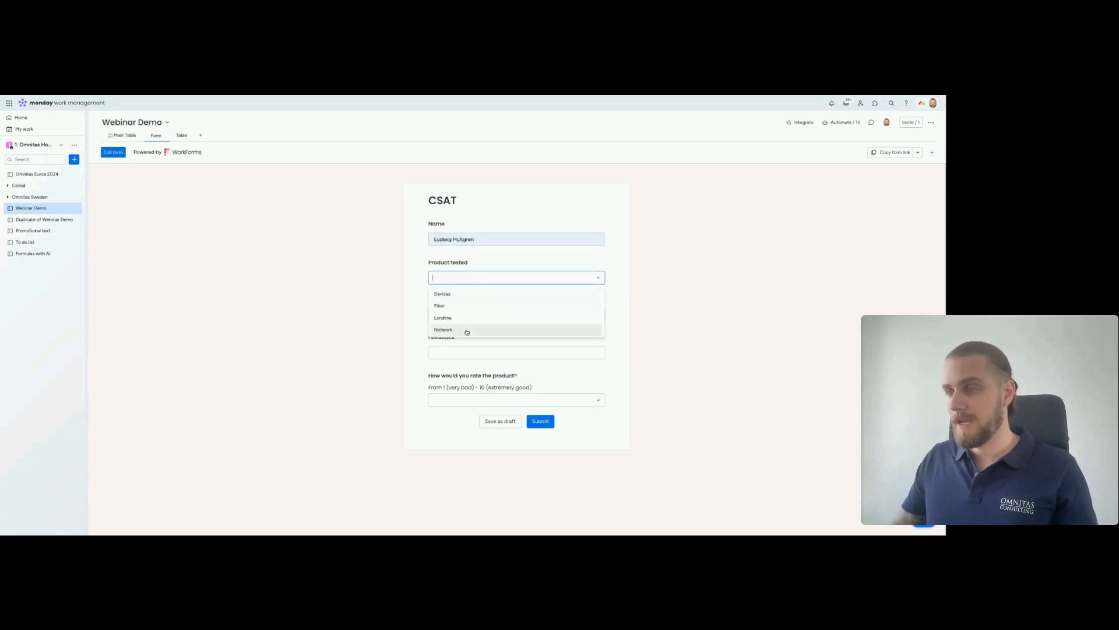
left_click(461, 294)
left_click(537, 318)
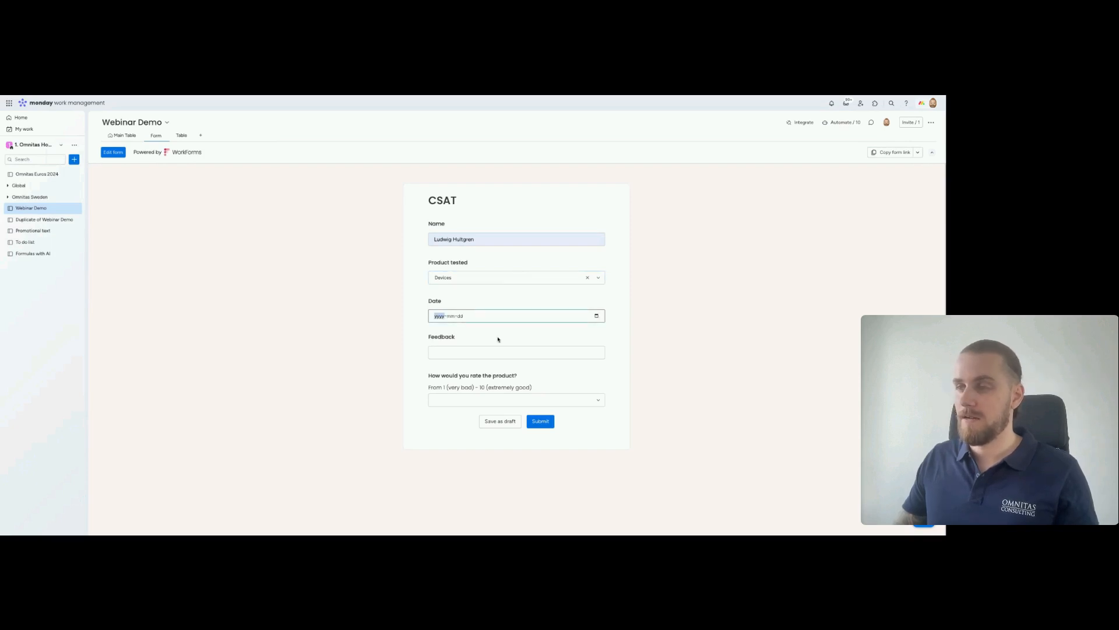
type("20240805")
- Enter the form feedback "Jag är otroligt nöjd med produkten och kommer definitivt att köpa den igen. Tack för allt!"
left_click(473, 351)
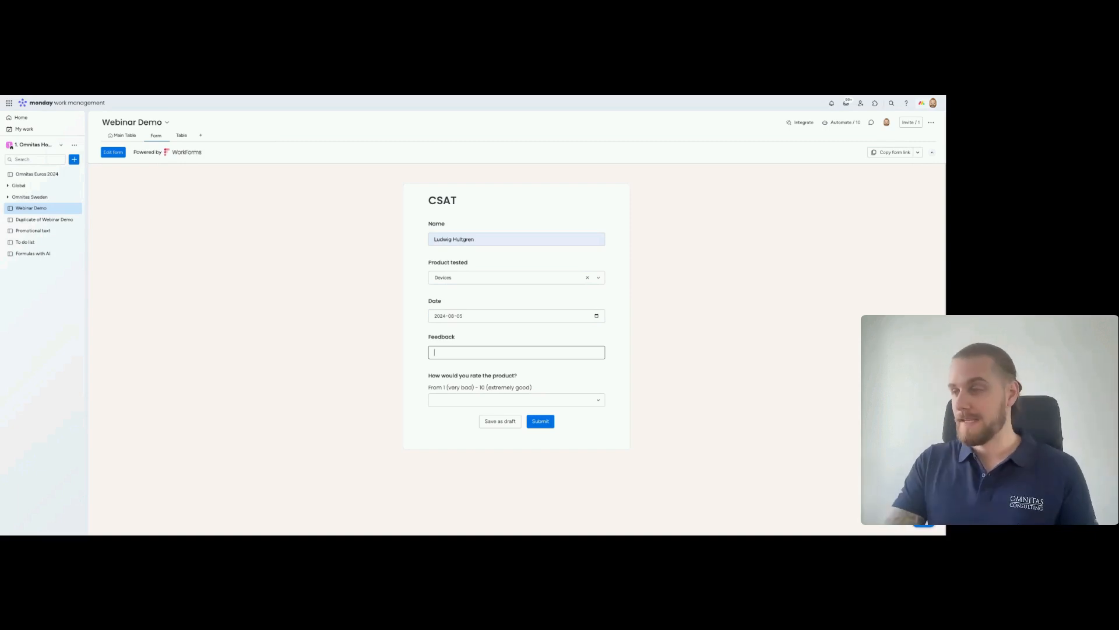
type("Jag är otr")
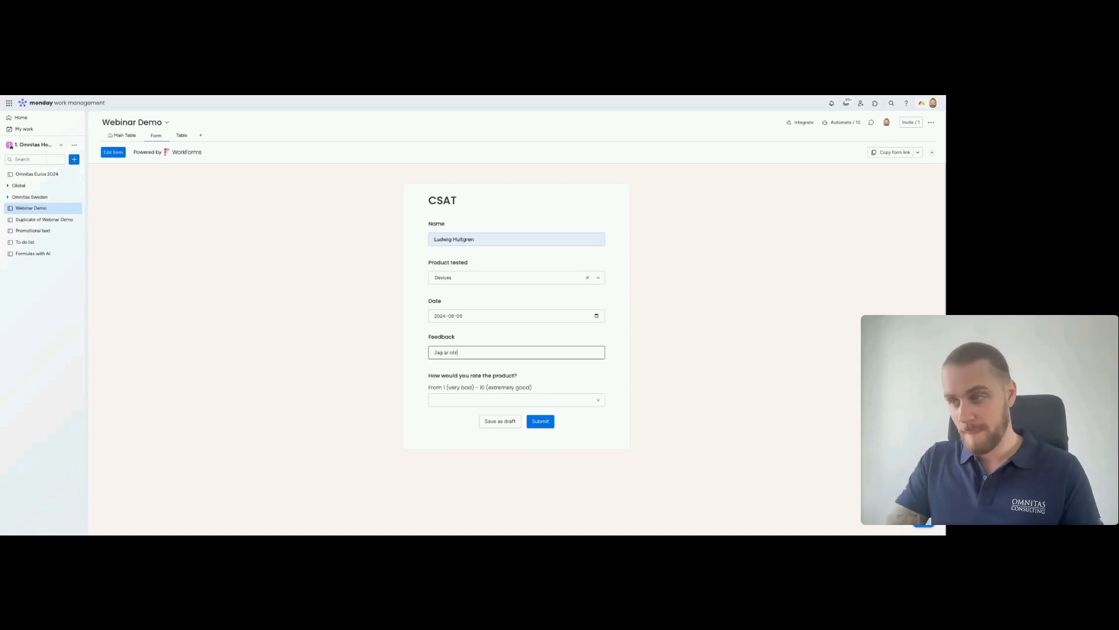
type("oligt möjd")
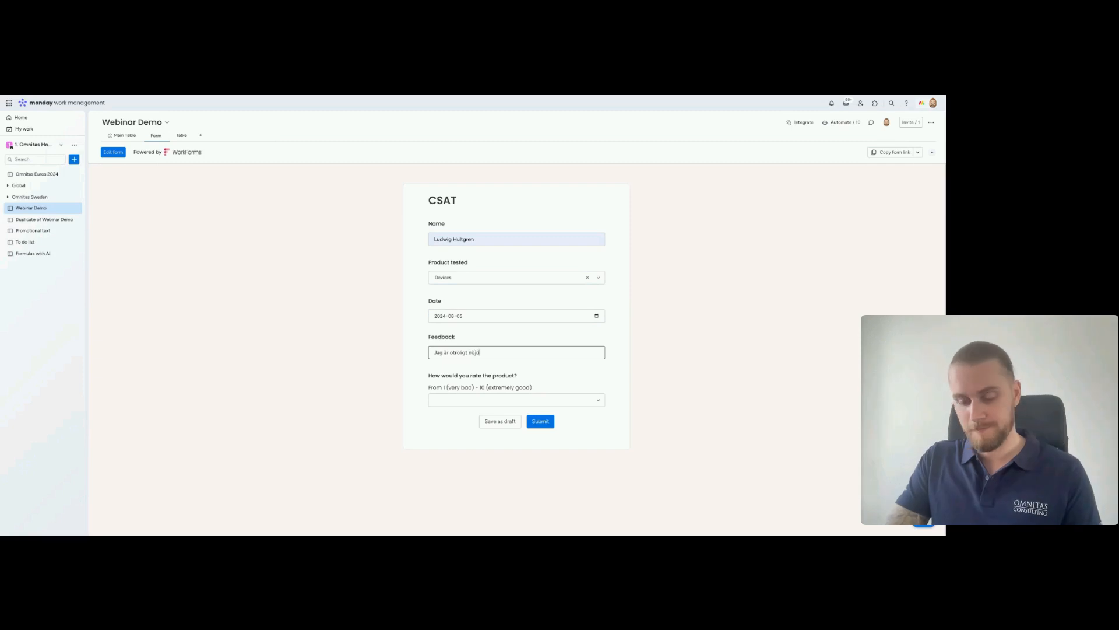
type(" med produkt")
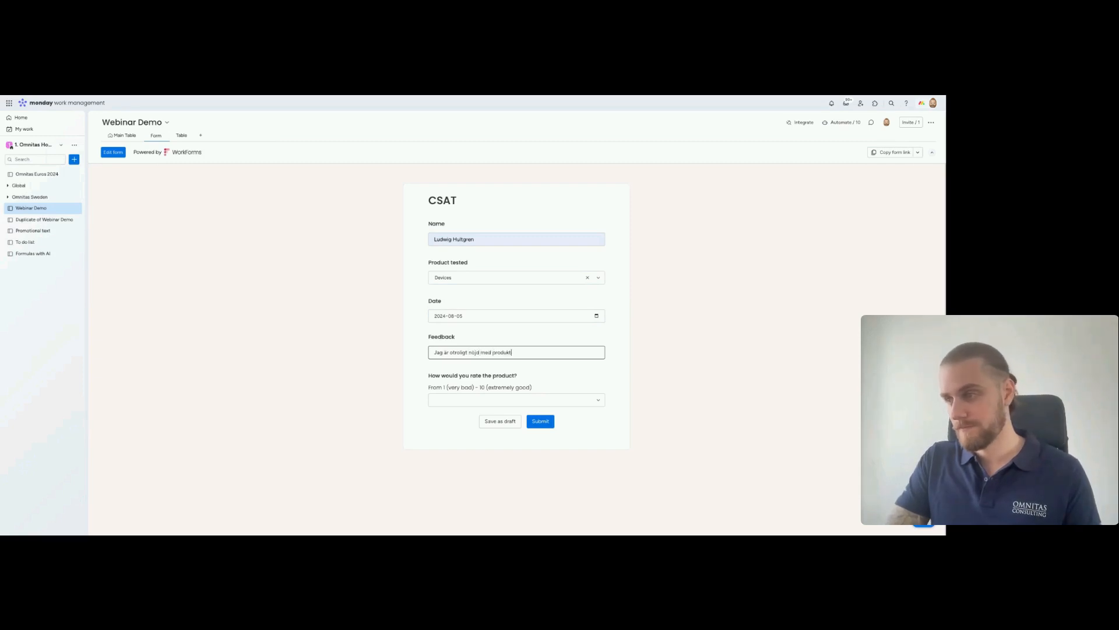
type("en och kommer fe")
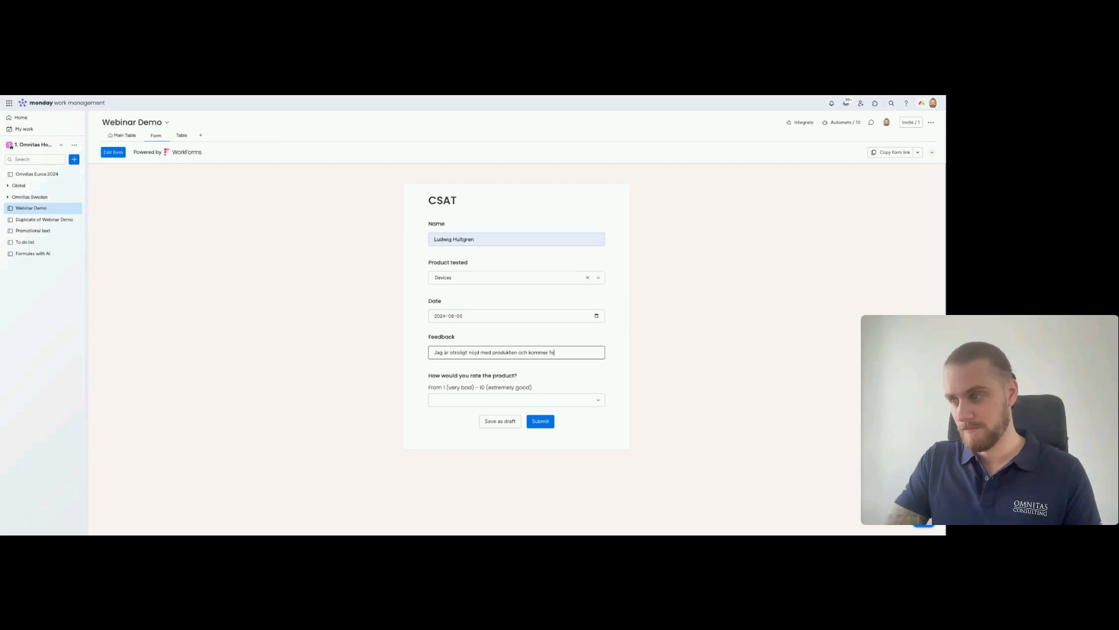
key("BackSpace")
key("BackSpace")
type("definitivt at")
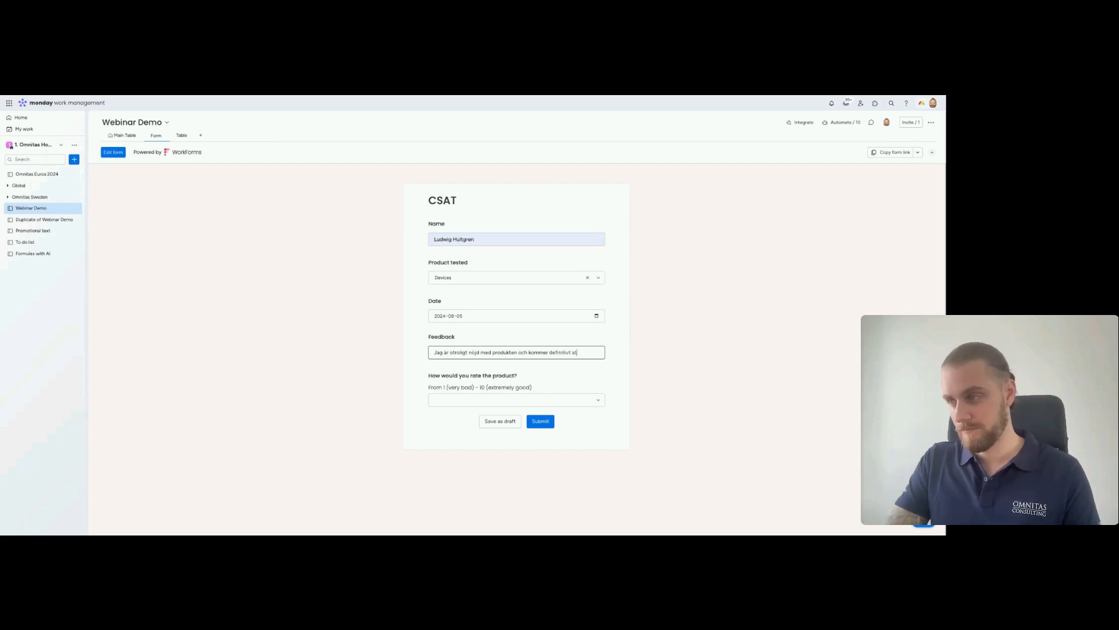
type("t köpa den igen. T")
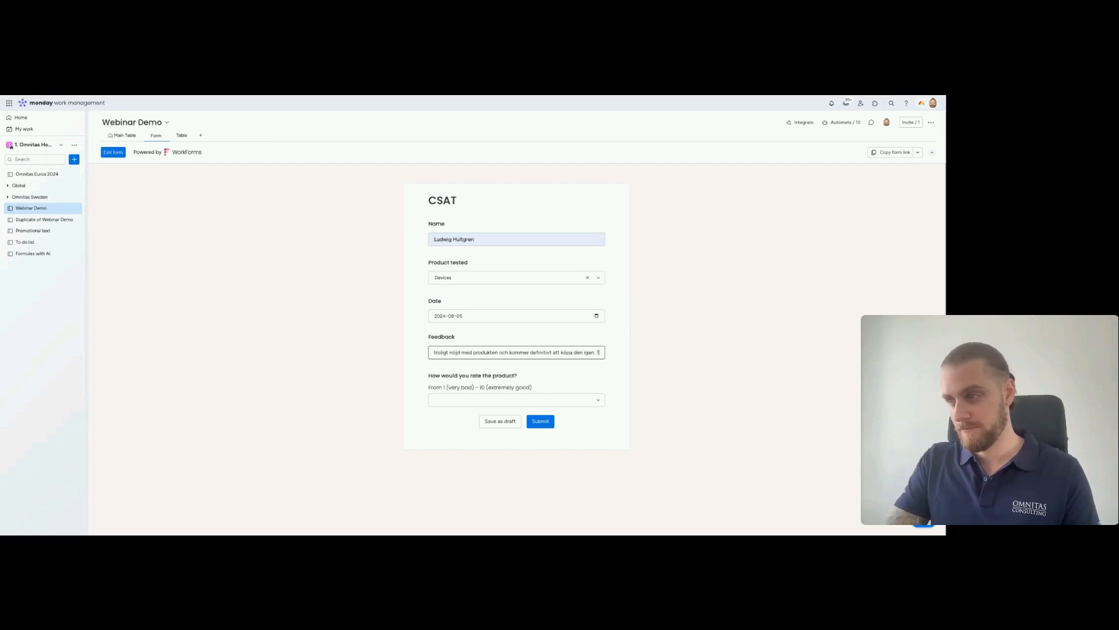
type("ack för allt!")
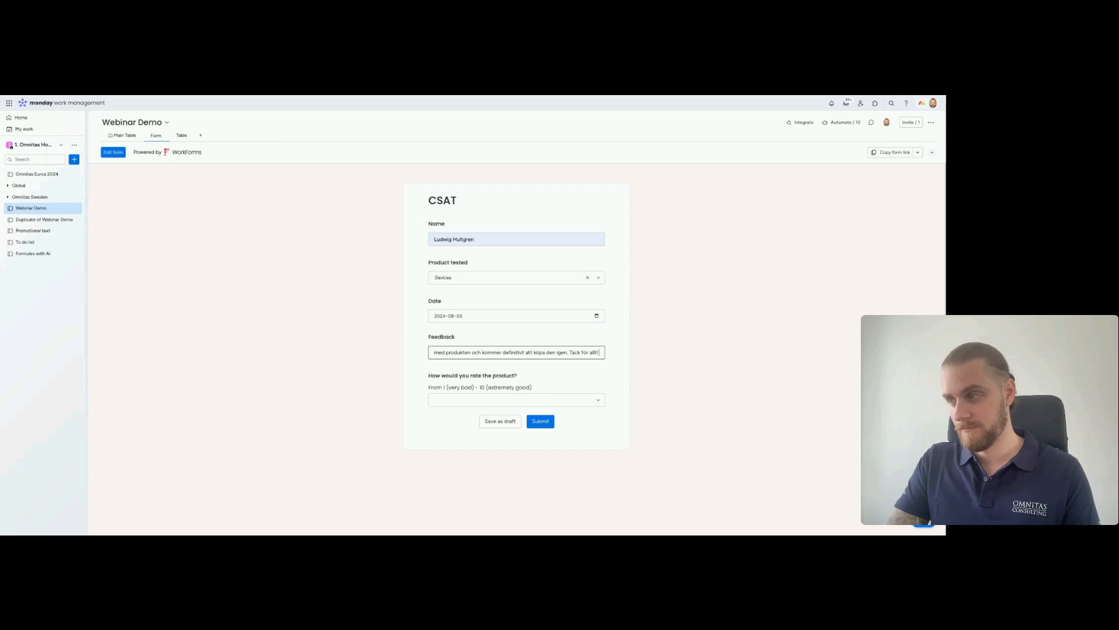
- Rate the product 10, submit the form and return to the board's main table
left_click(466, 400)
scroll(469, 478, "down", 1)
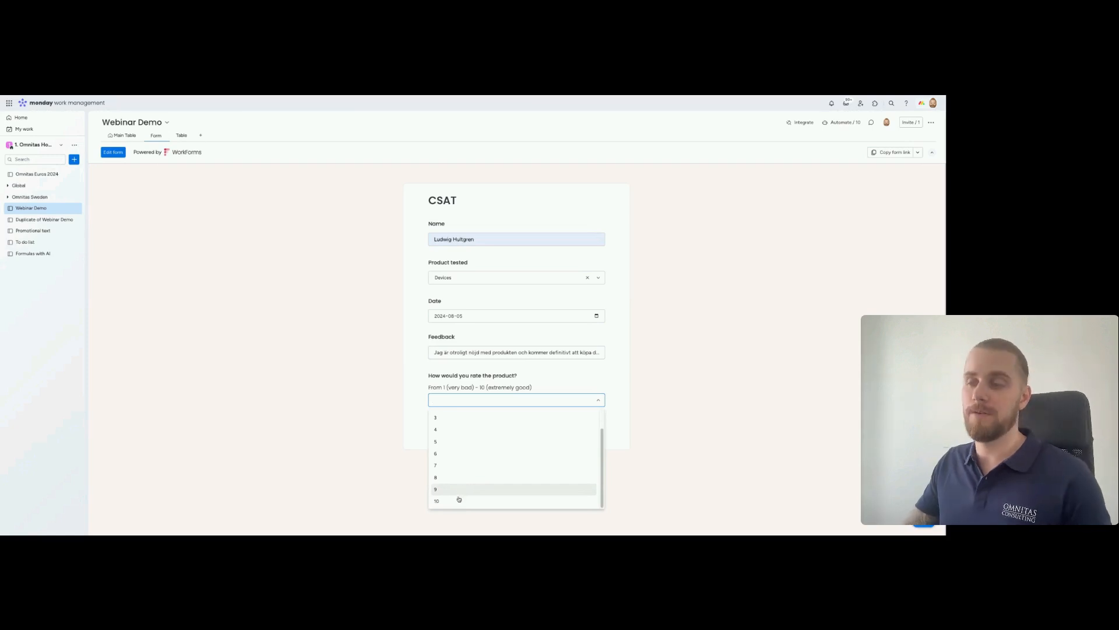
left_click(445, 501)
left_click(534, 422)
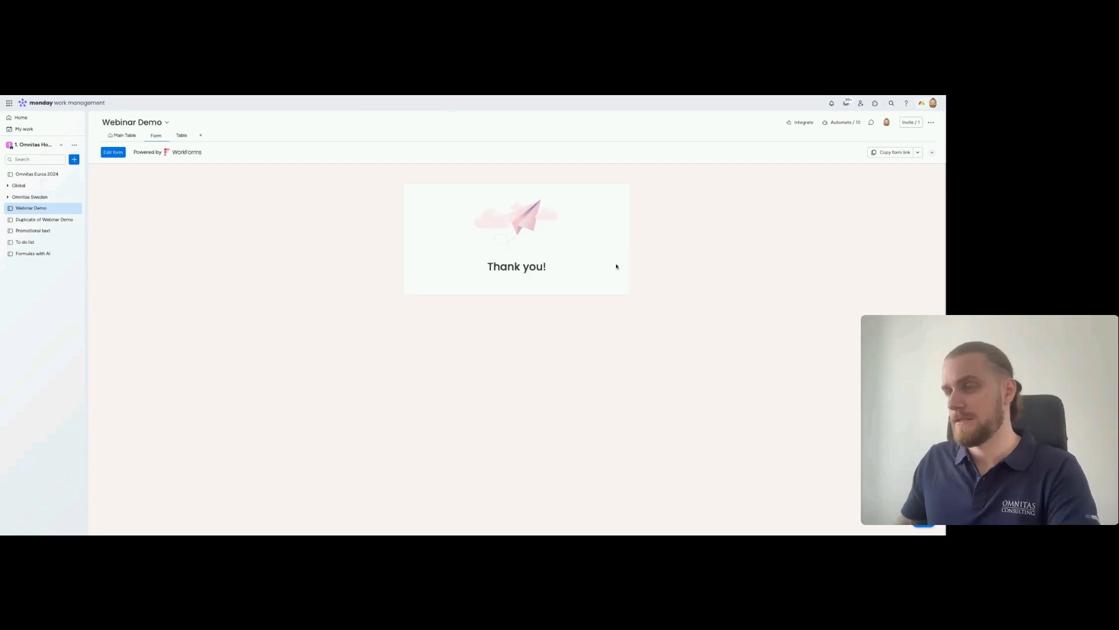
left_click(123, 135)
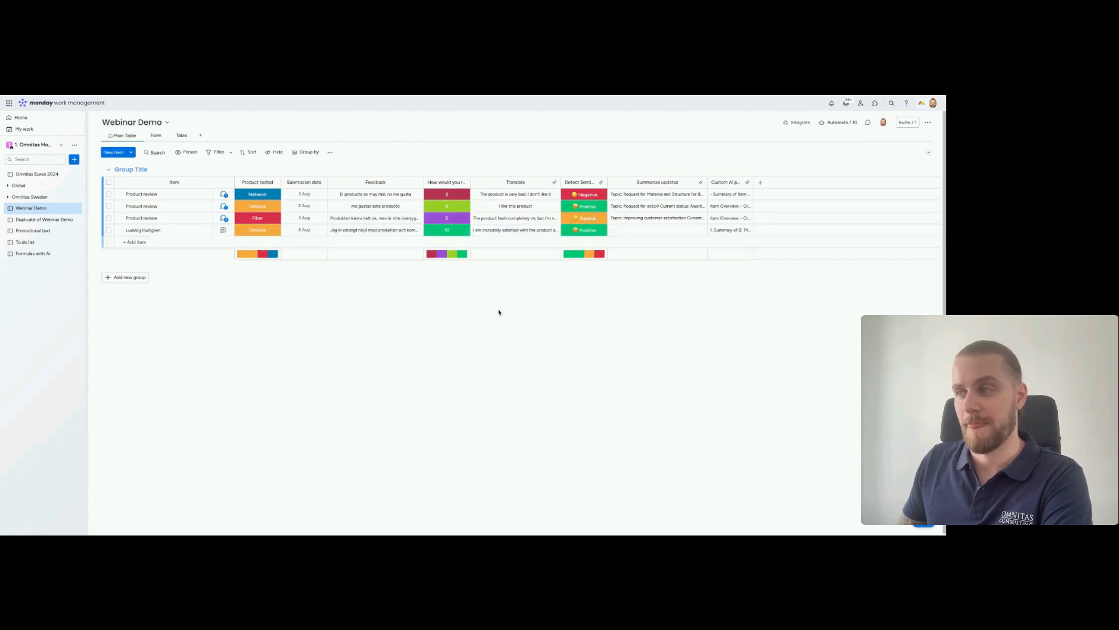
- Create a new board named "Sentiment test" in the workspace
left_click(75, 160)
left_click(116, 204)
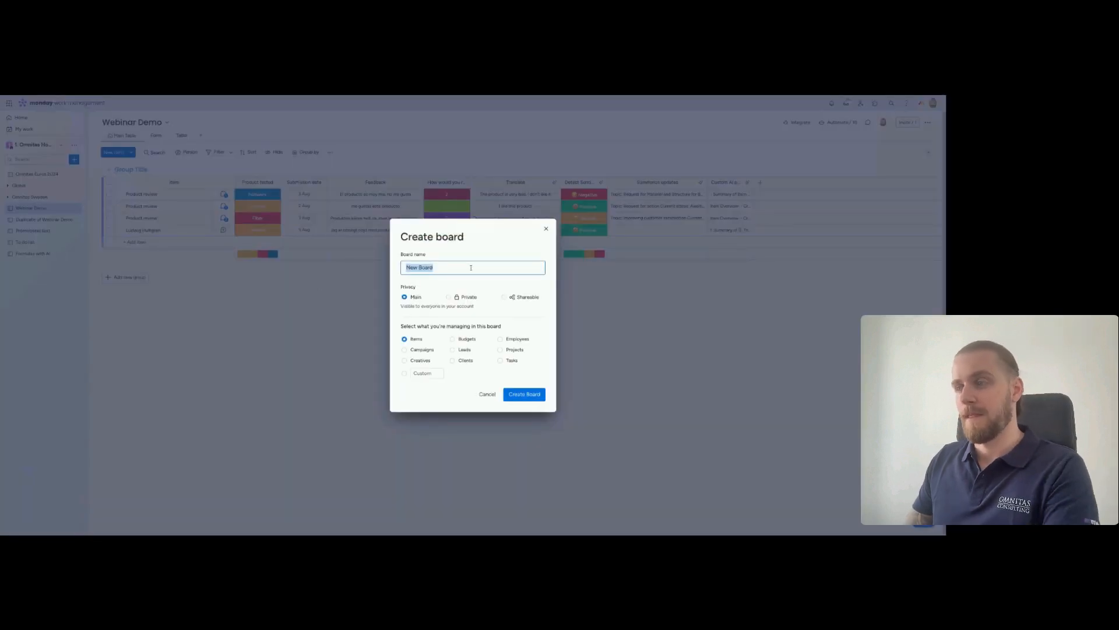
type("Sentiment test")
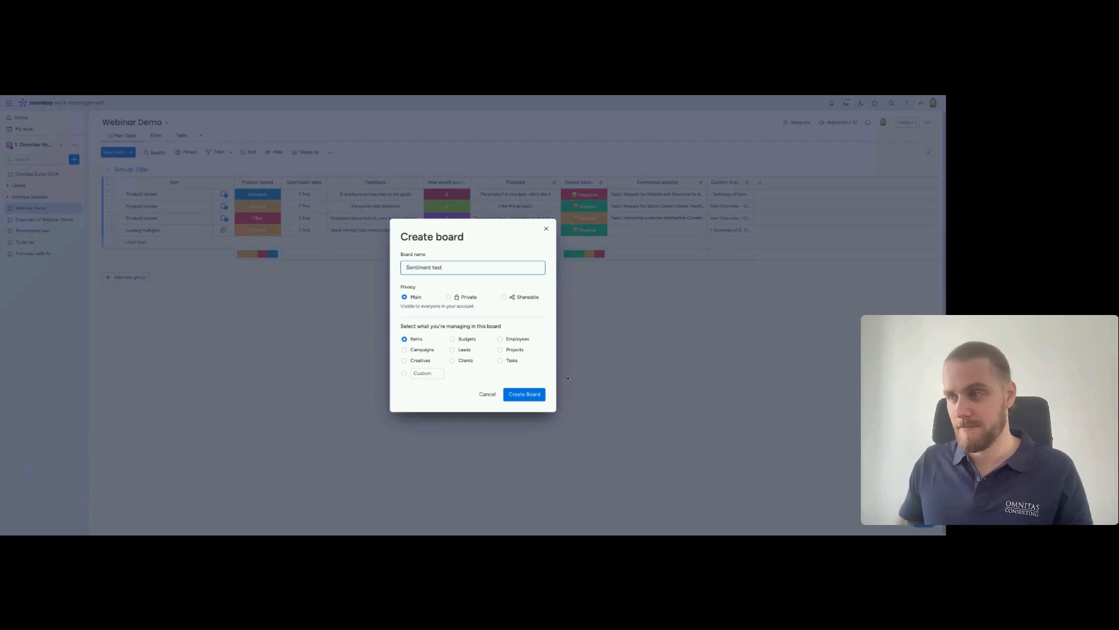
left_click(525, 394)
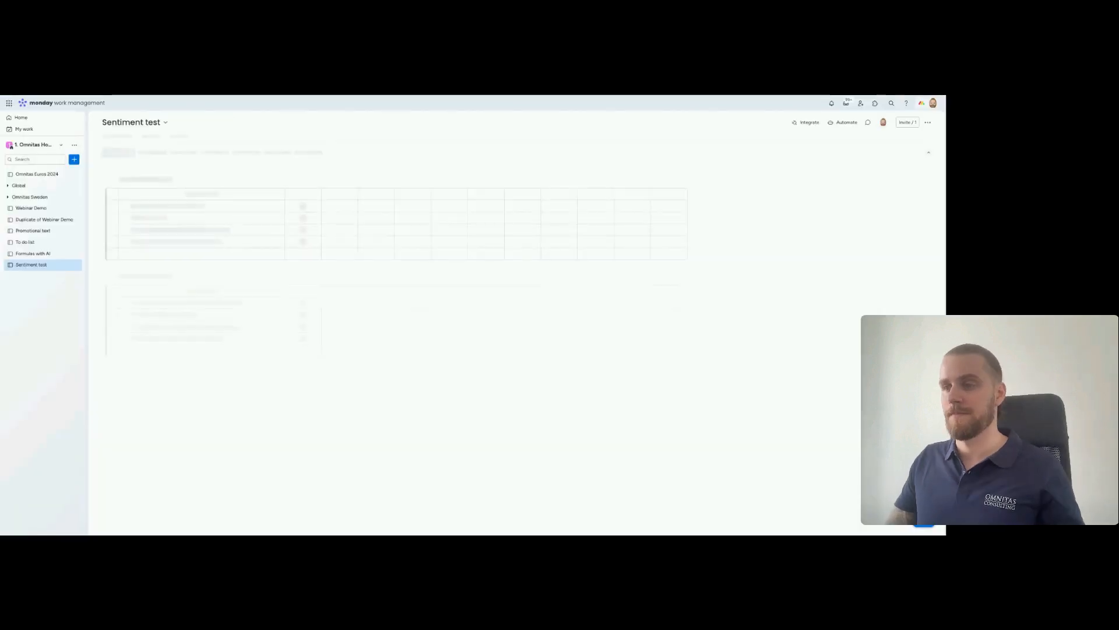
- Delete the Person column from the Sentiment test board
left_click(261, 183)
left_click(283, 289)
left_click(552, 147)
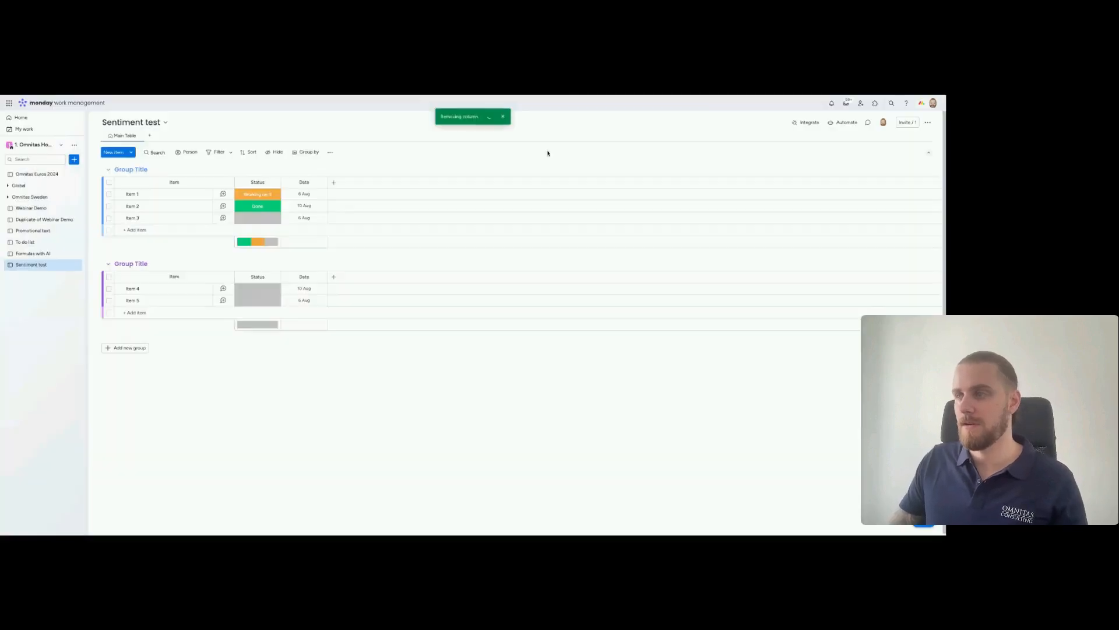
- Rename the Status column's orange, red and green labels to Test 1, Test 2 and Test 3
left_click(274, 184)
mouse_move(315, 185)
left_click(389, 188)
left_click(322, 213)
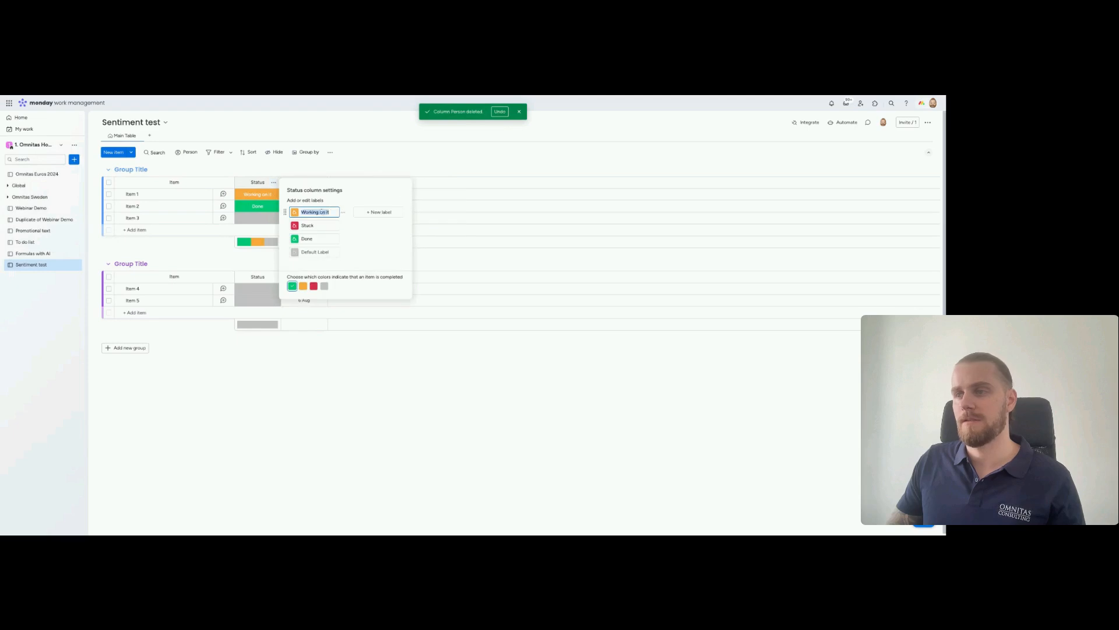
type("Test 1")
left_click(319, 226)
type("1")
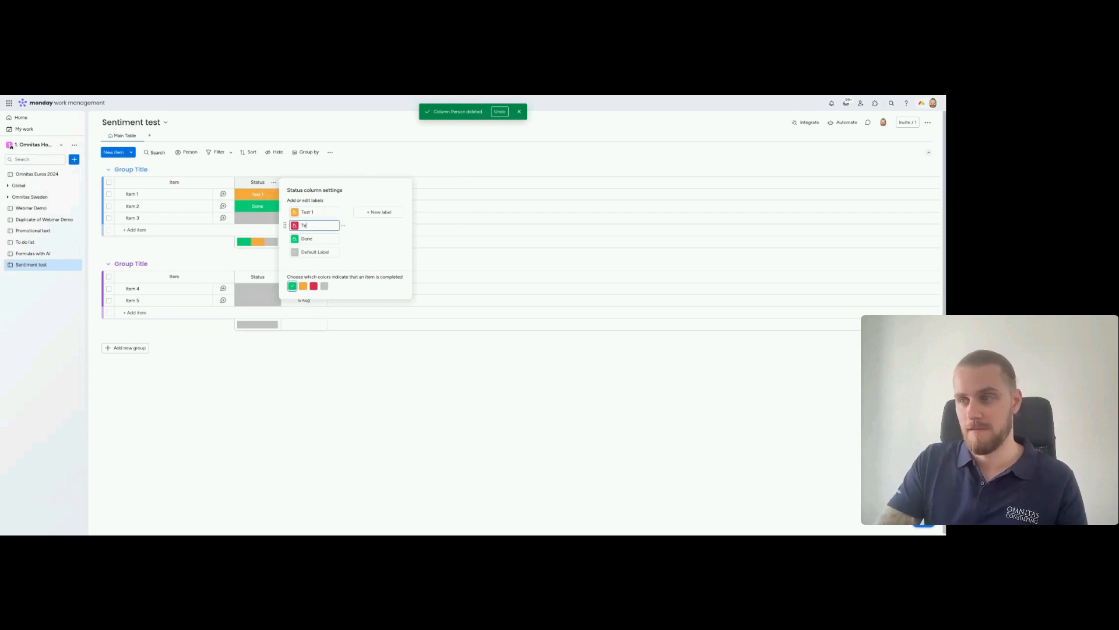
left_click(322, 240)
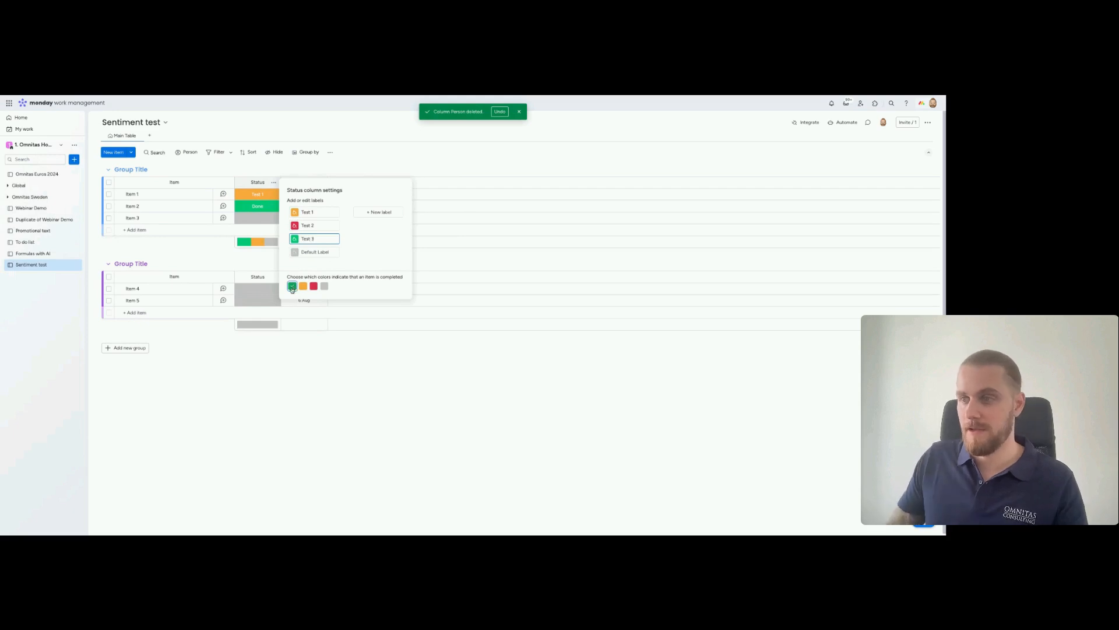
left_click(373, 165)
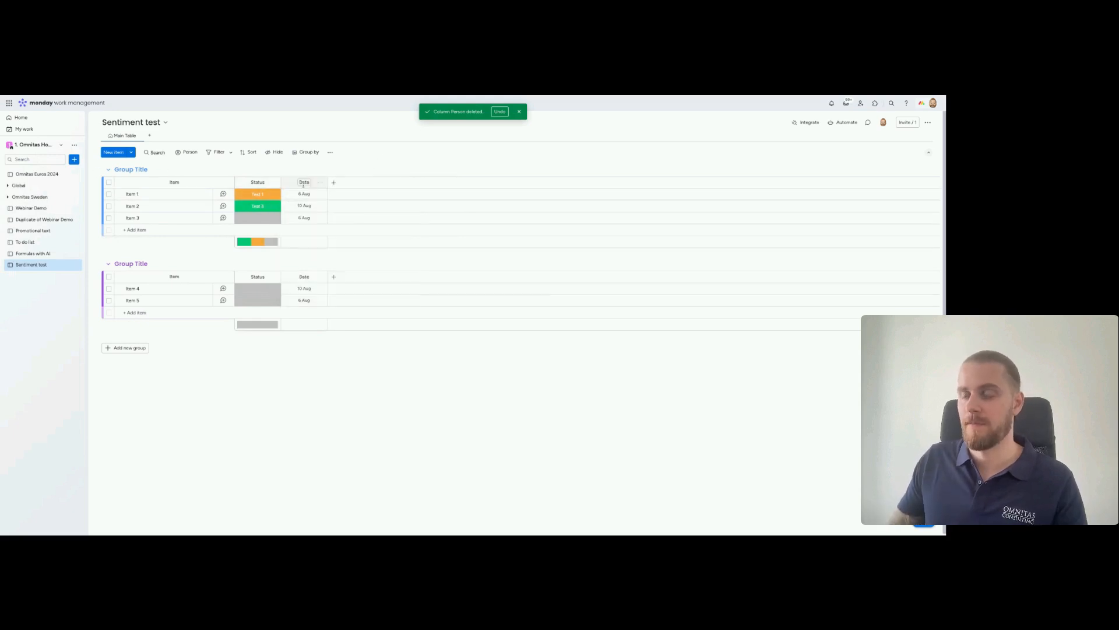
- Add a text column to the board and name it Feedback
left_click(332, 183)
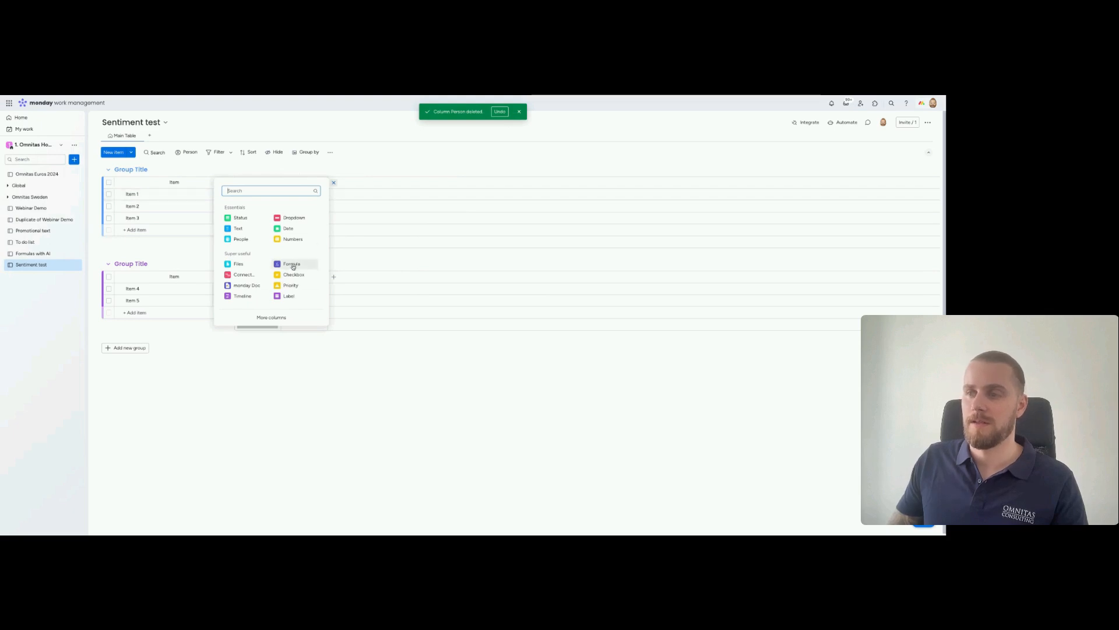
left_click(247, 232)
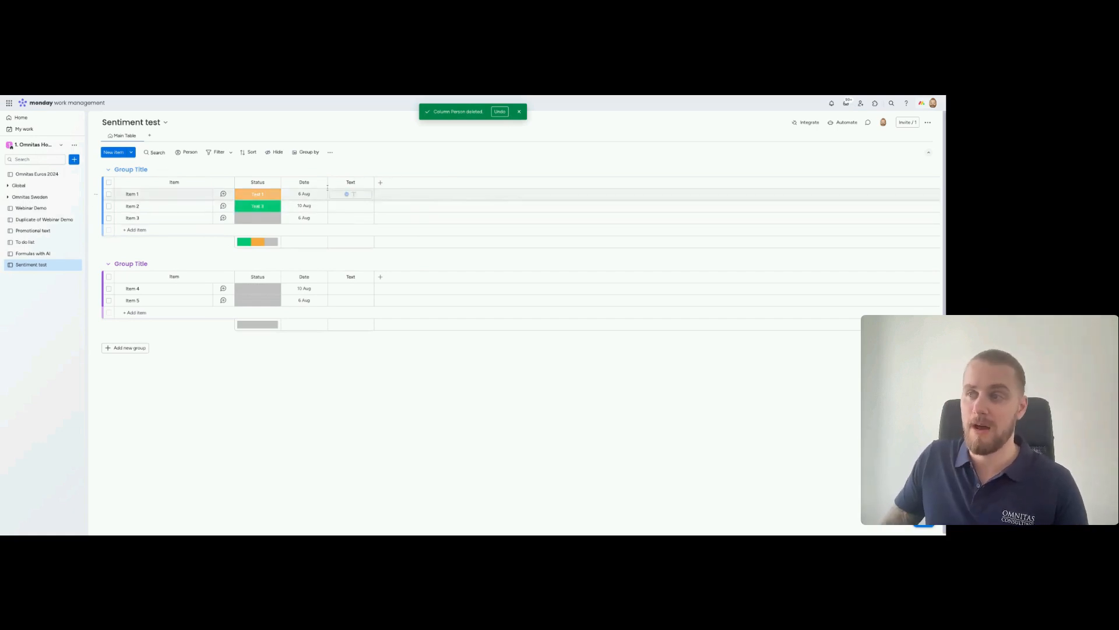
left_click(350, 183)
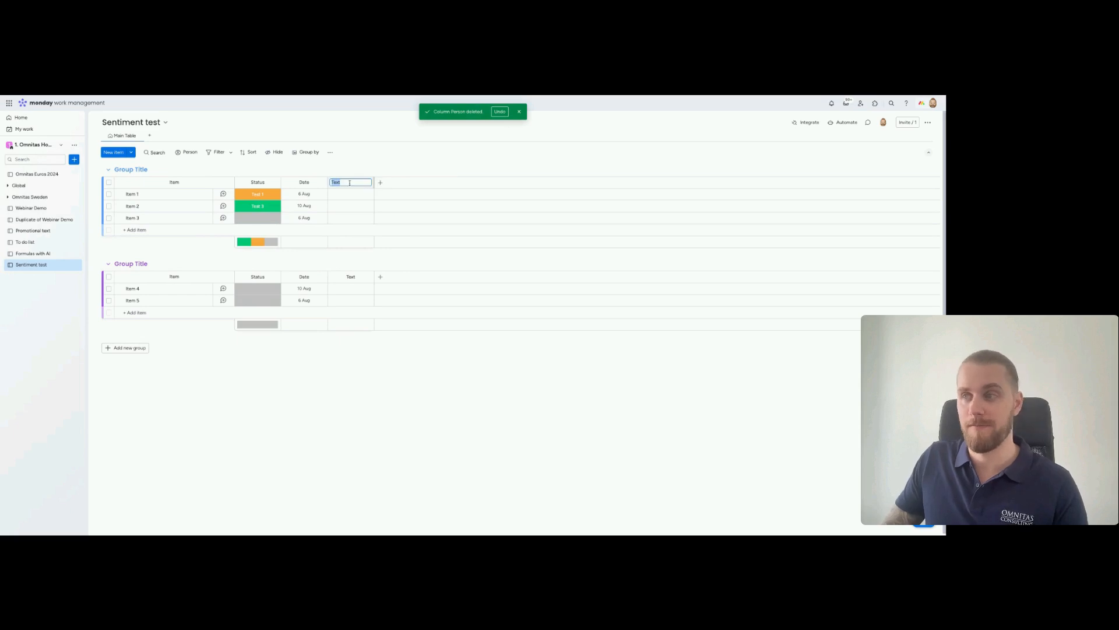
key("Return")
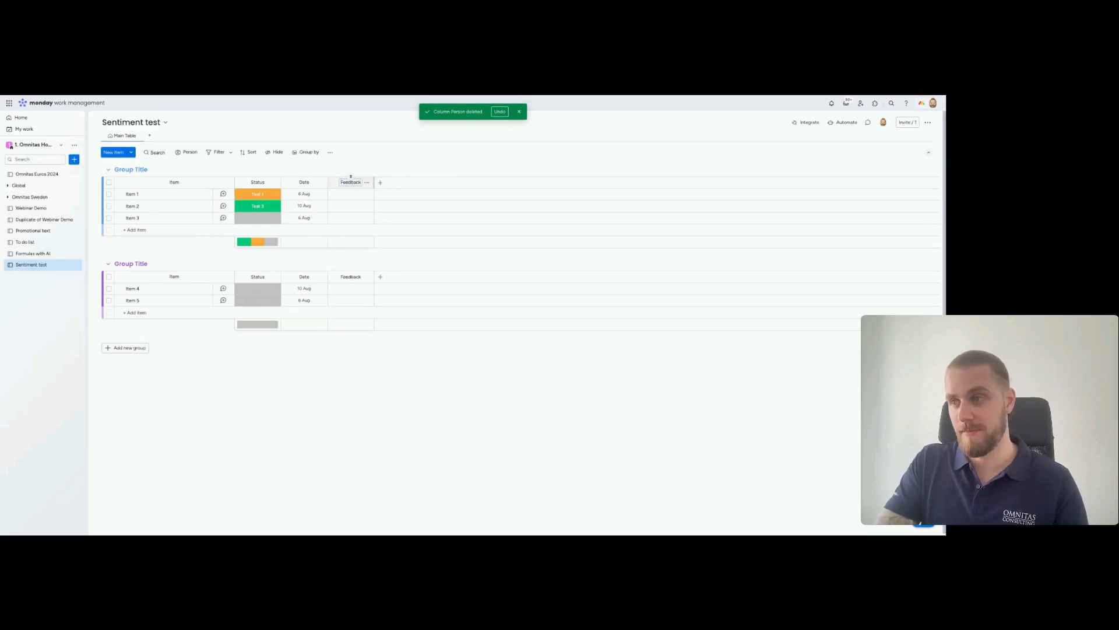
- Find the AI-powered columns in the Column Center and add Detect Sentiment to the board
left_click(386, 186)
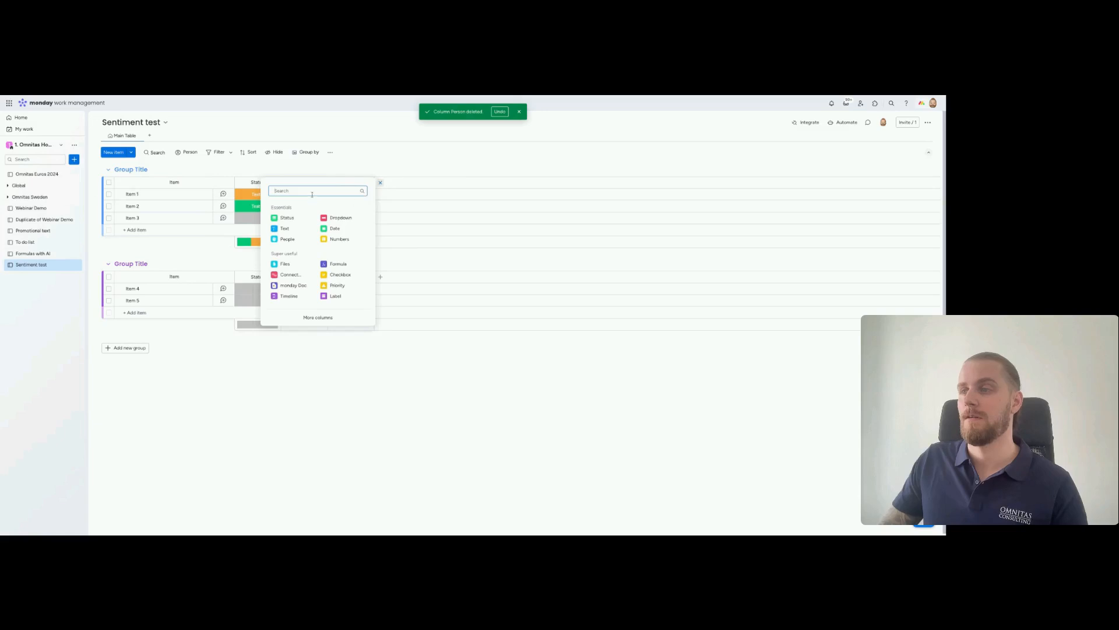
left_click(319, 317)
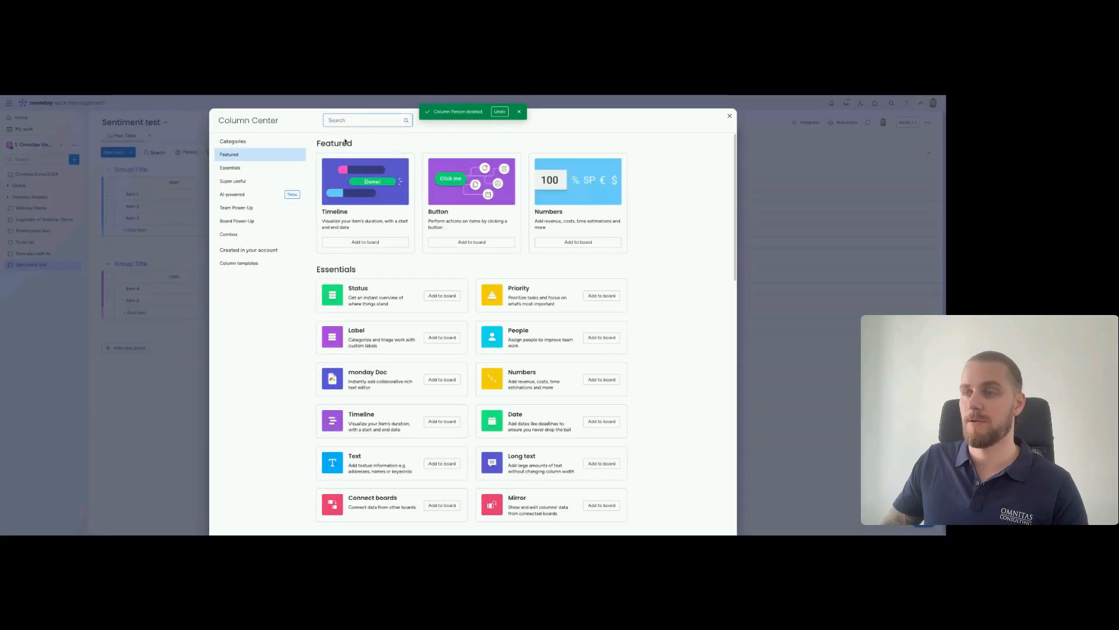
type("AI")
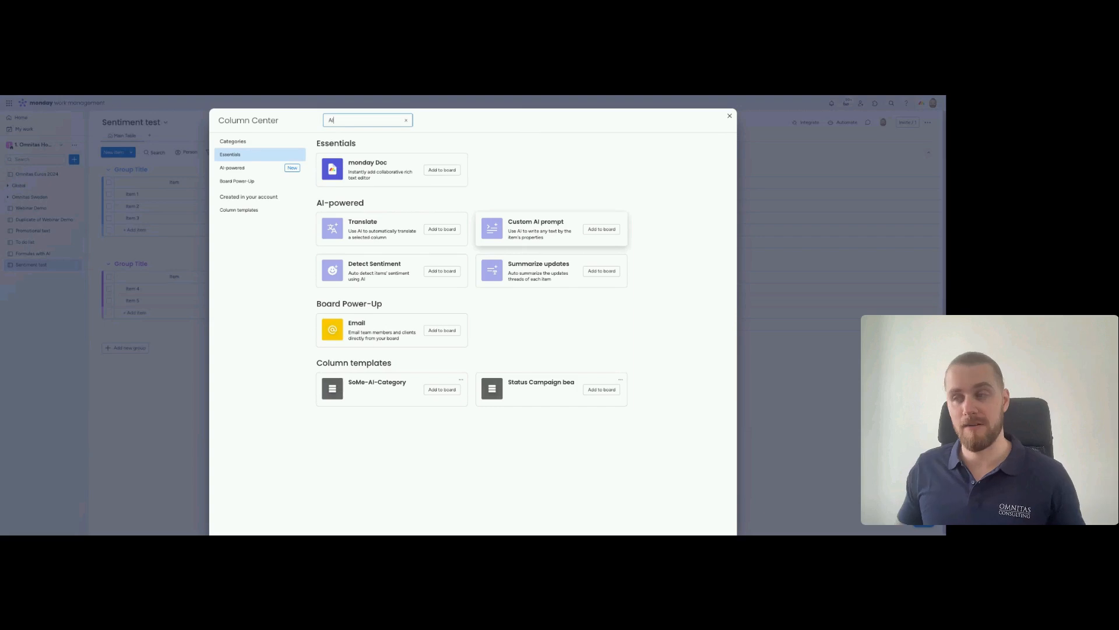
left_click(443, 271)
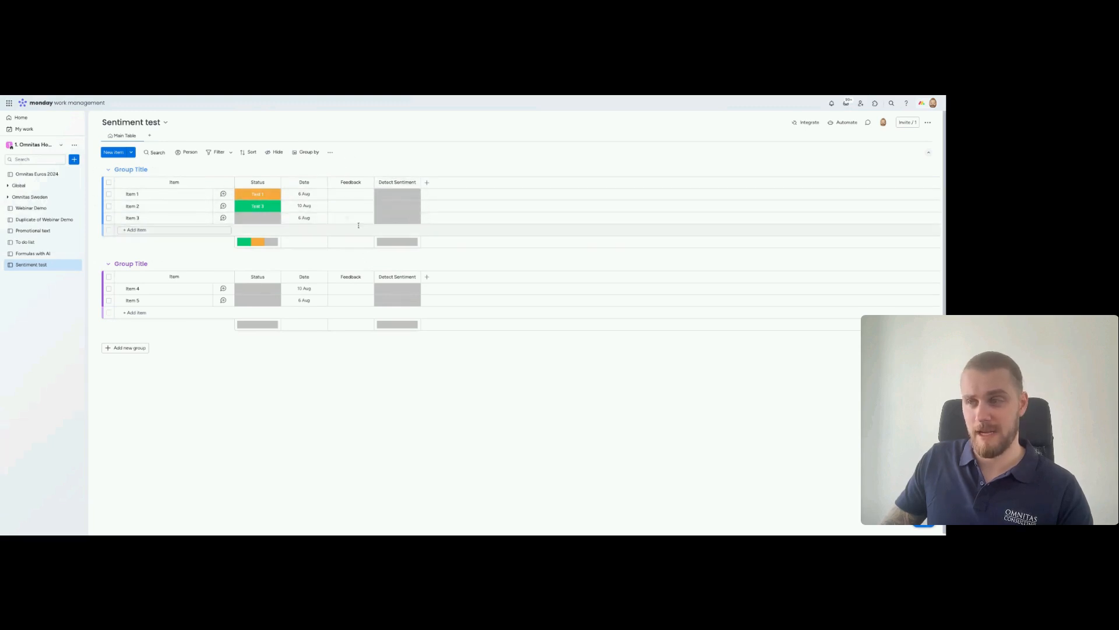
- Configure AI autofill on the Detect Sentiment column with Feedback as the text column to categorize, and apply it
left_click(413, 182)
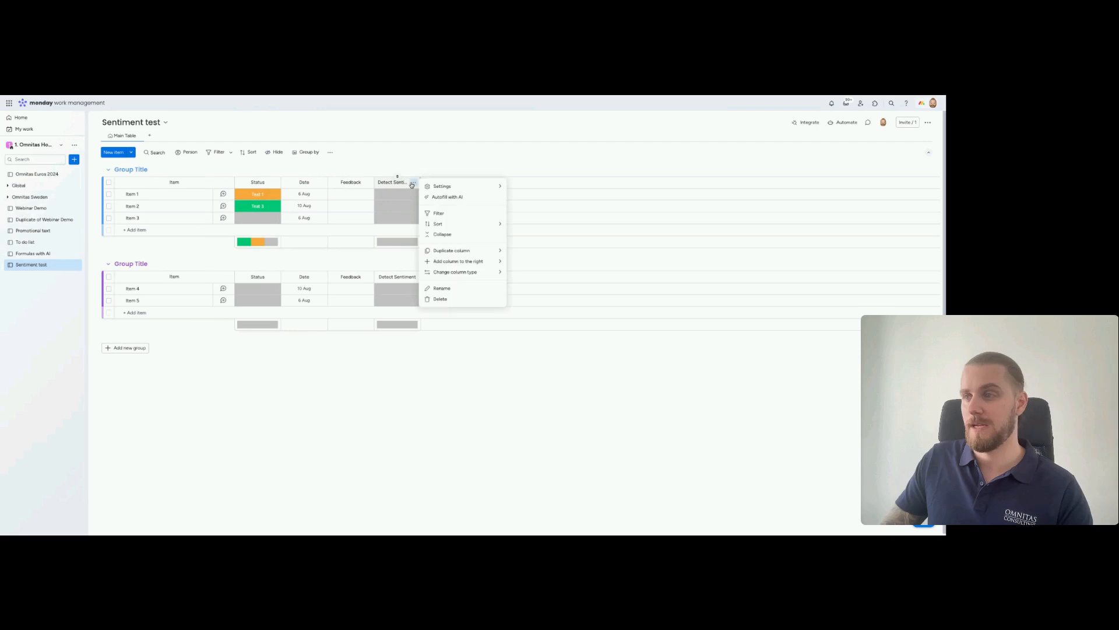
left_click(397, 189)
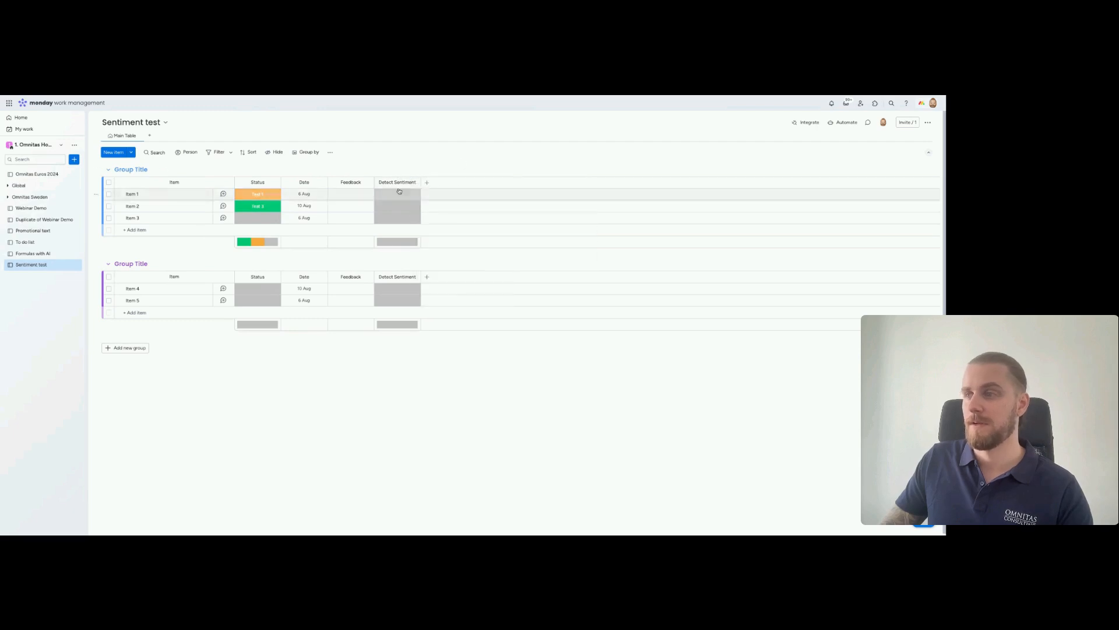
left_click(399, 193)
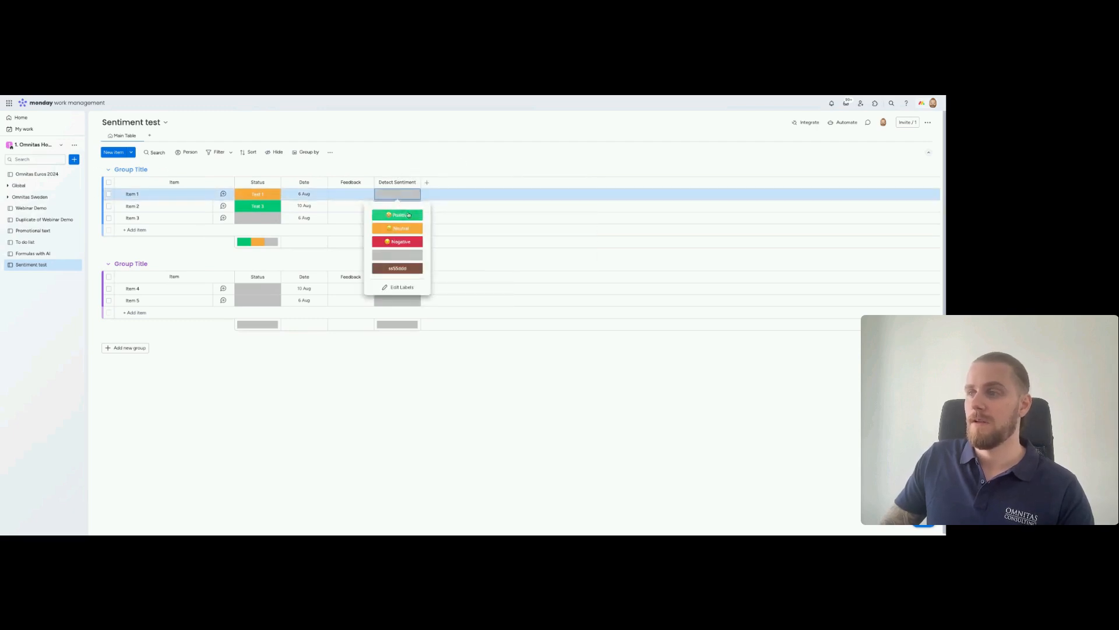
left_click(413, 183)
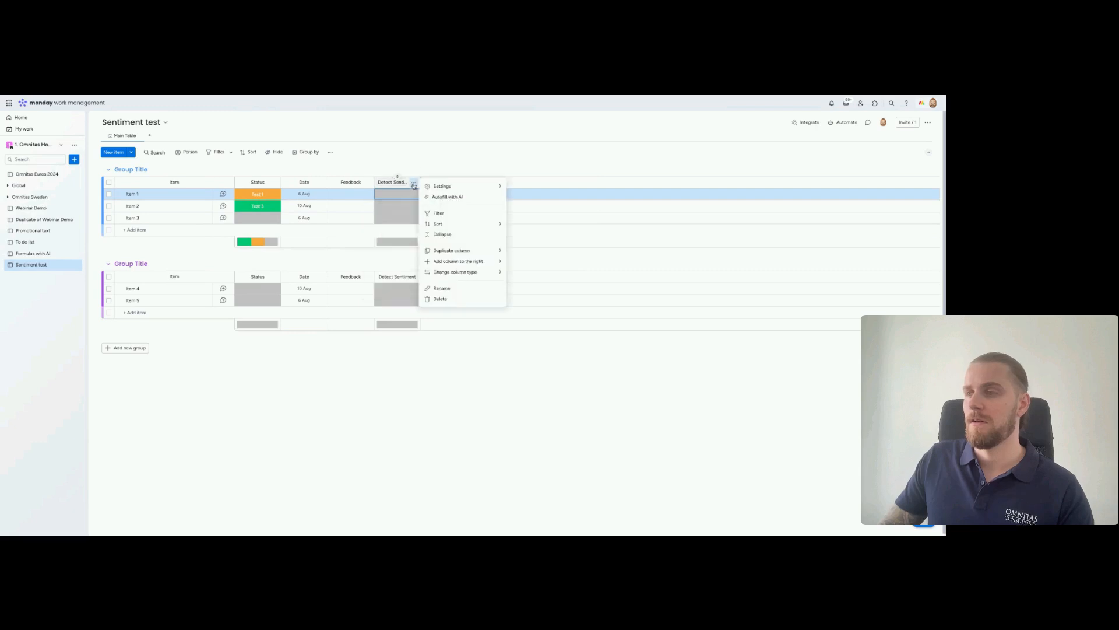
left_click(446, 197)
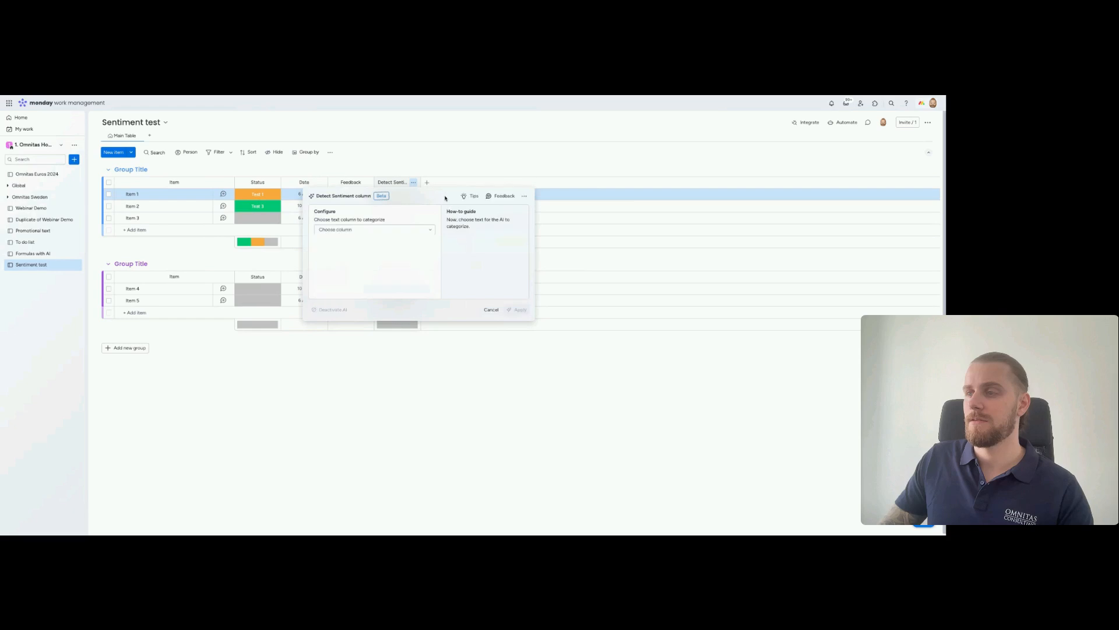
left_click(353, 230)
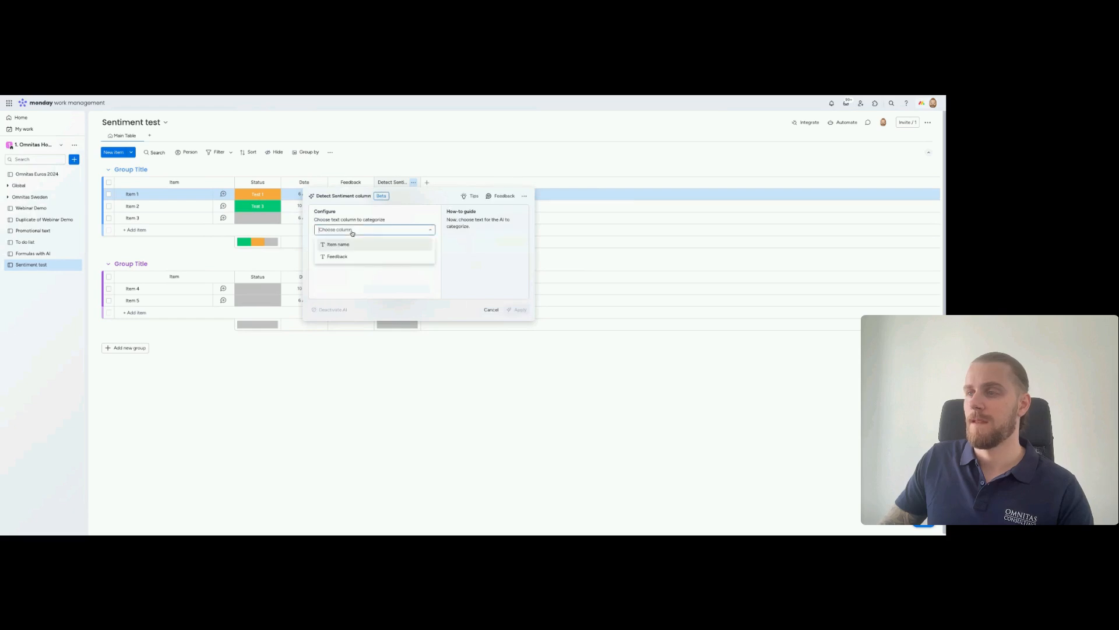
left_click(344, 256)
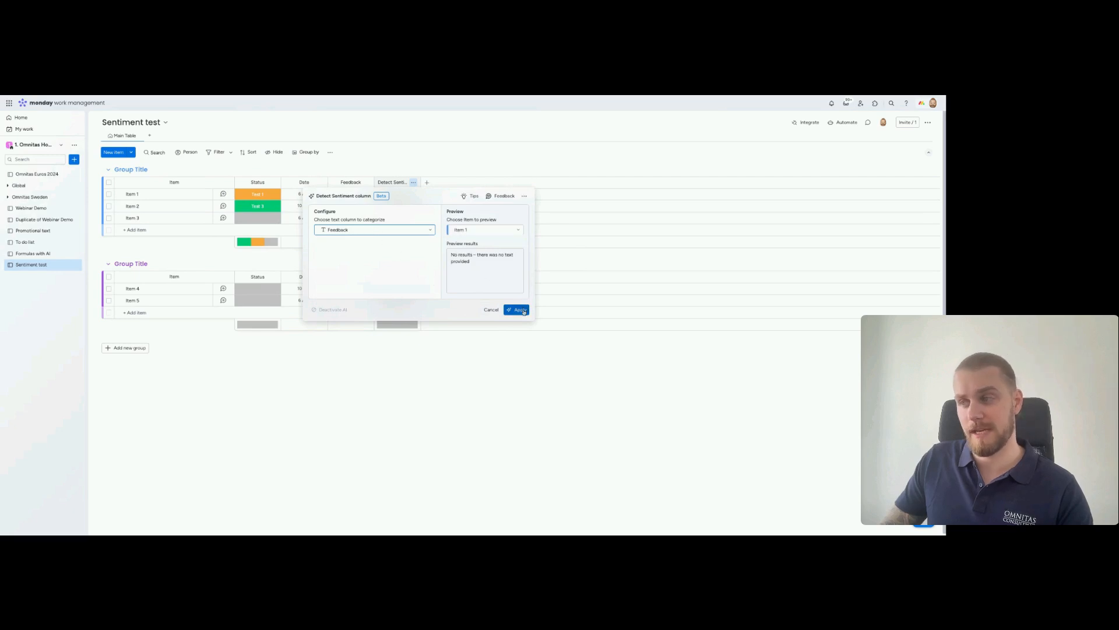
left_click(521, 311)
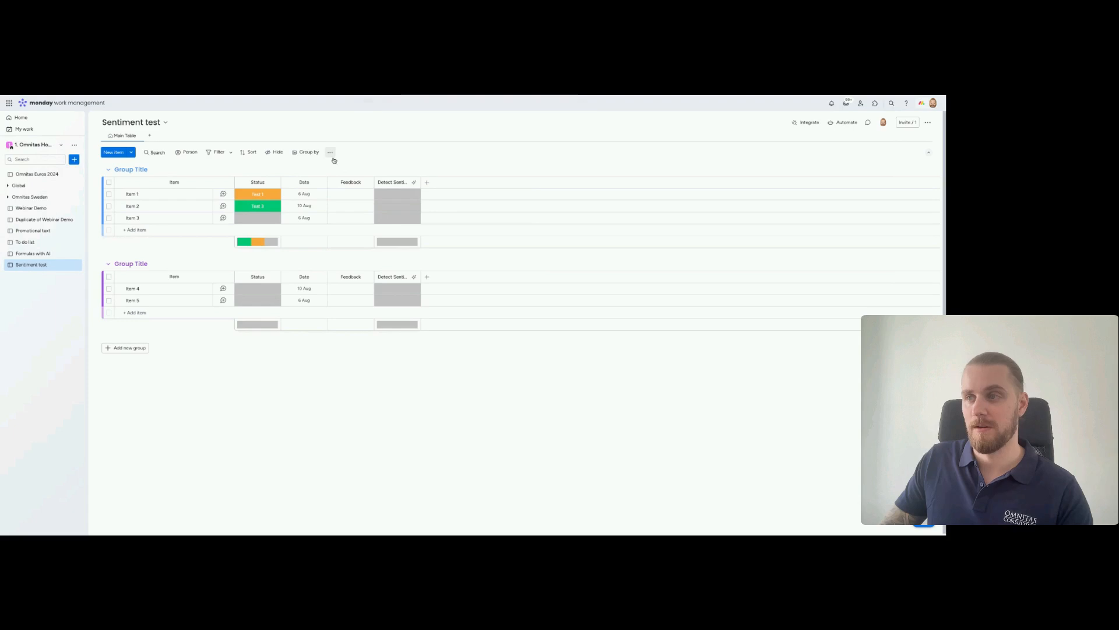
- Add a Form view to the Sentiment test board
left_click(331, 153)
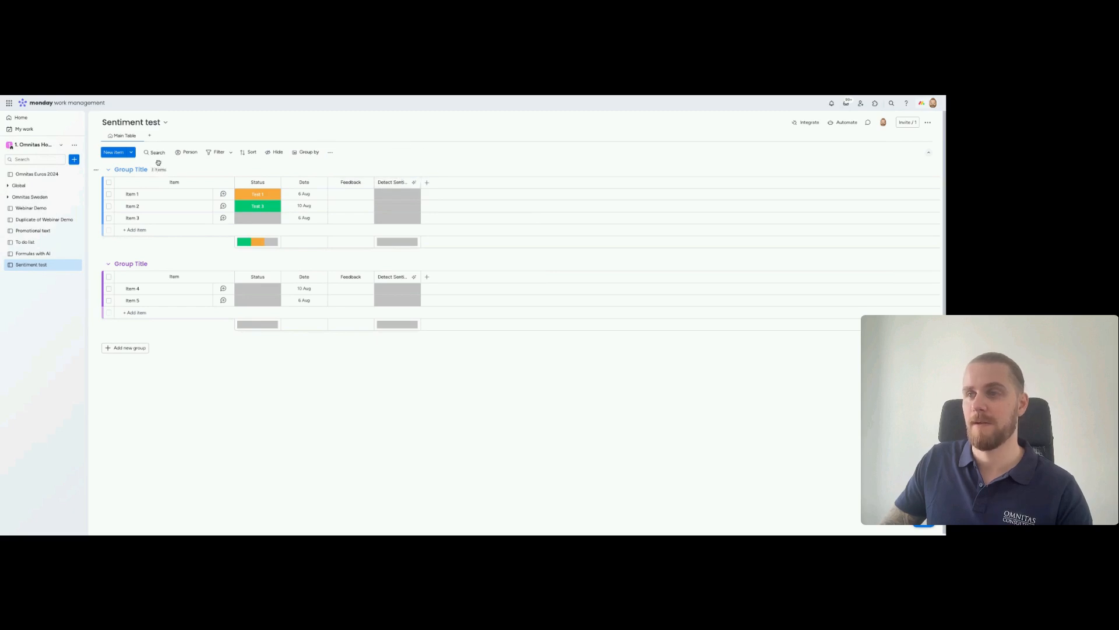
left_click(151, 137)
left_click(170, 227)
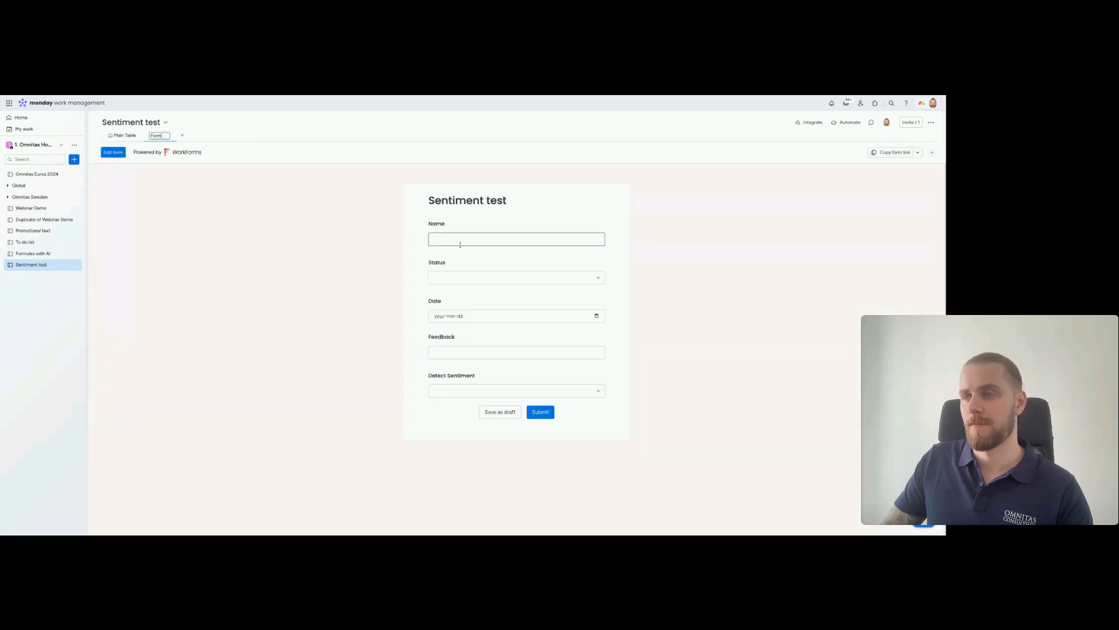
- Open the form for editing, review its questions from Name through Detect Sentiment, and close the editor
left_click(114, 153)
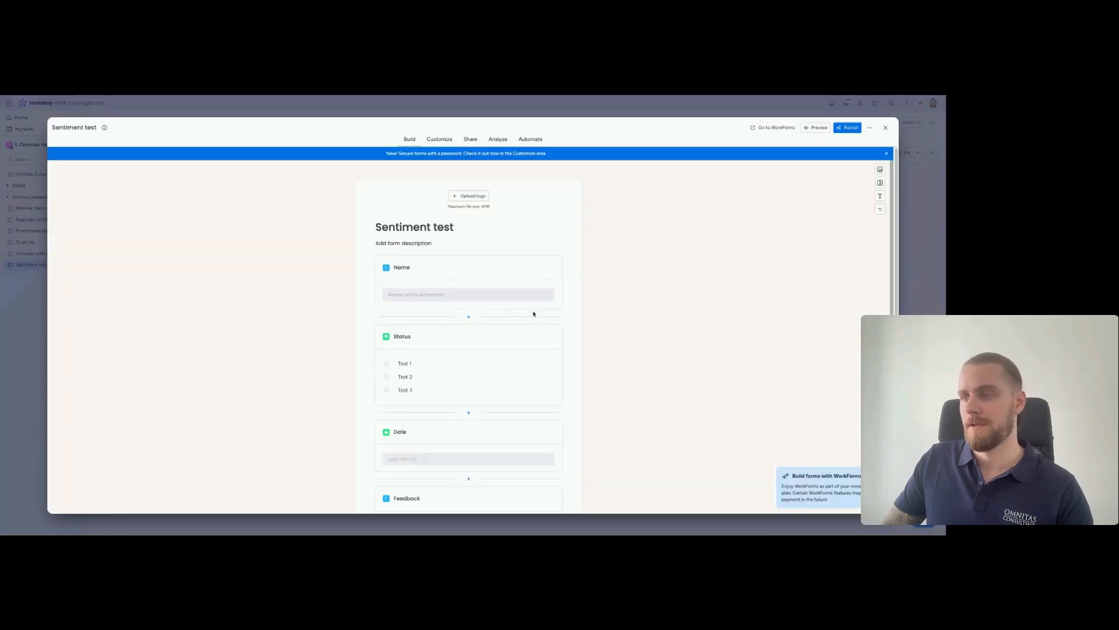
scroll(532, 314, "down", 2)
scroll(532, 314, "down", 2)
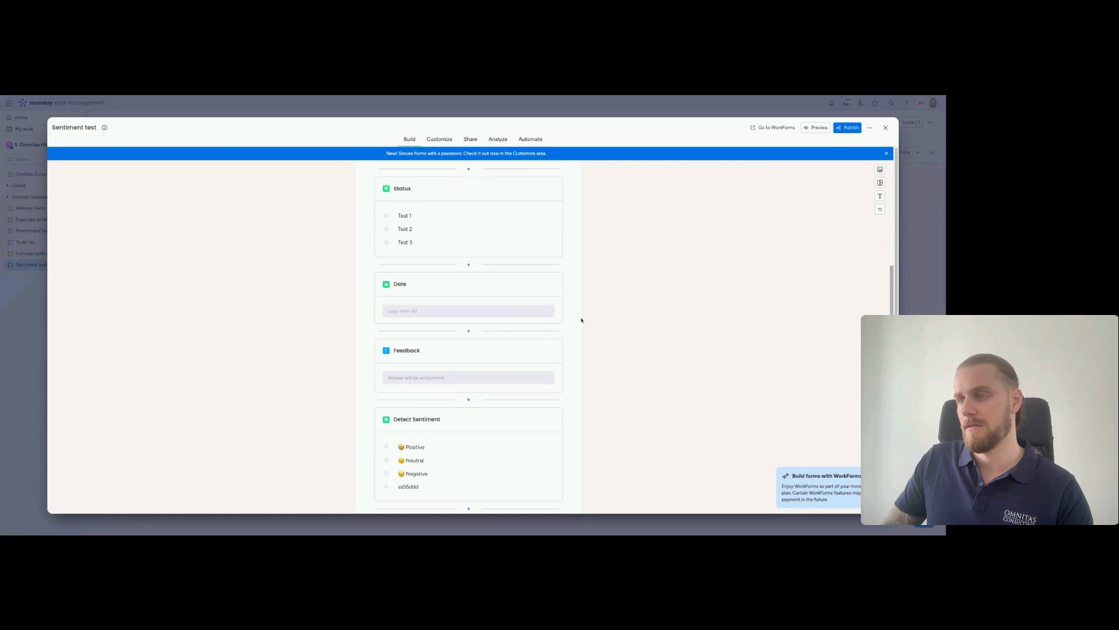
left_click(519, 430)
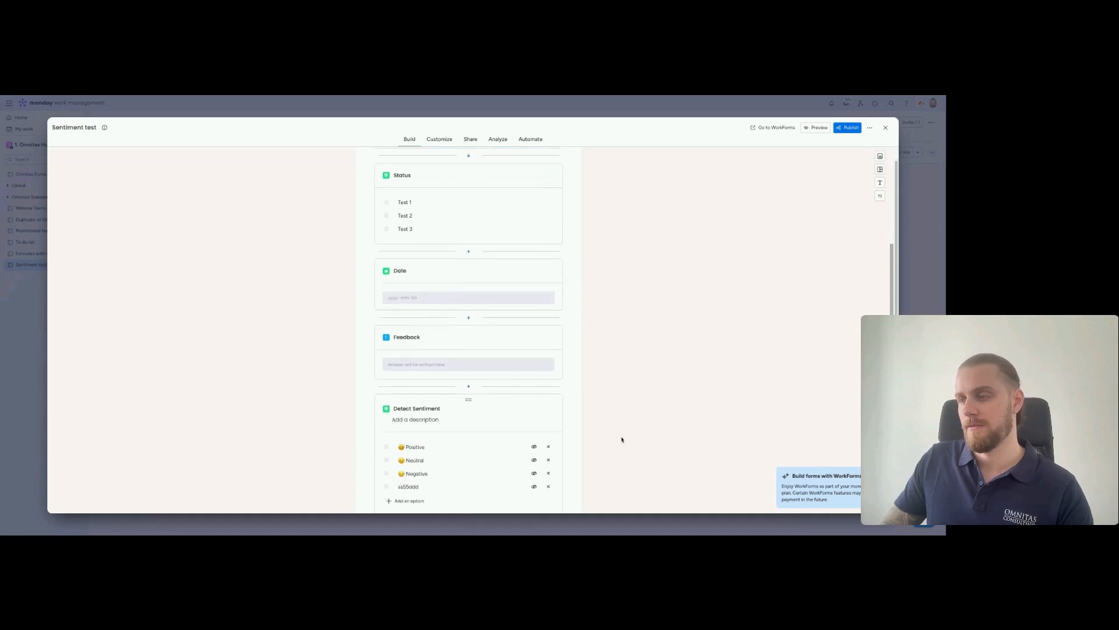
left_click(528, 479)
scroll(576, 452, "up", 3)
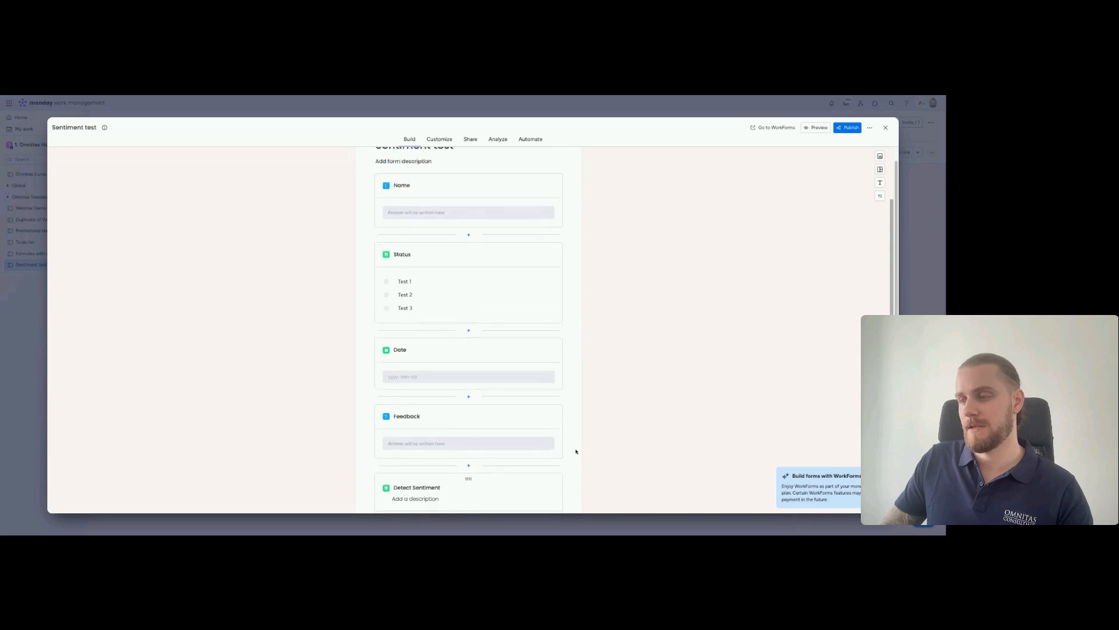
left_click(886, 127)
- Fill in the form with the respondent's full name, status Test 1 and date 2024-08-07
left_click(477, 239)
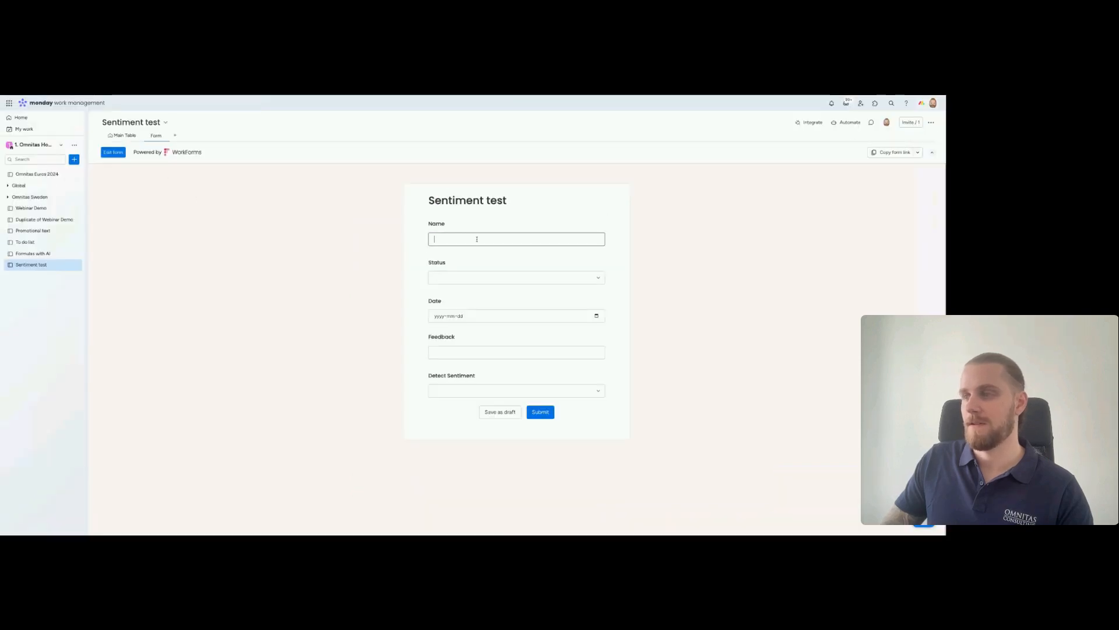
left_click(477, 258)
left_click(475, 278)
left_click(465, 293)
left_click(462, 315)
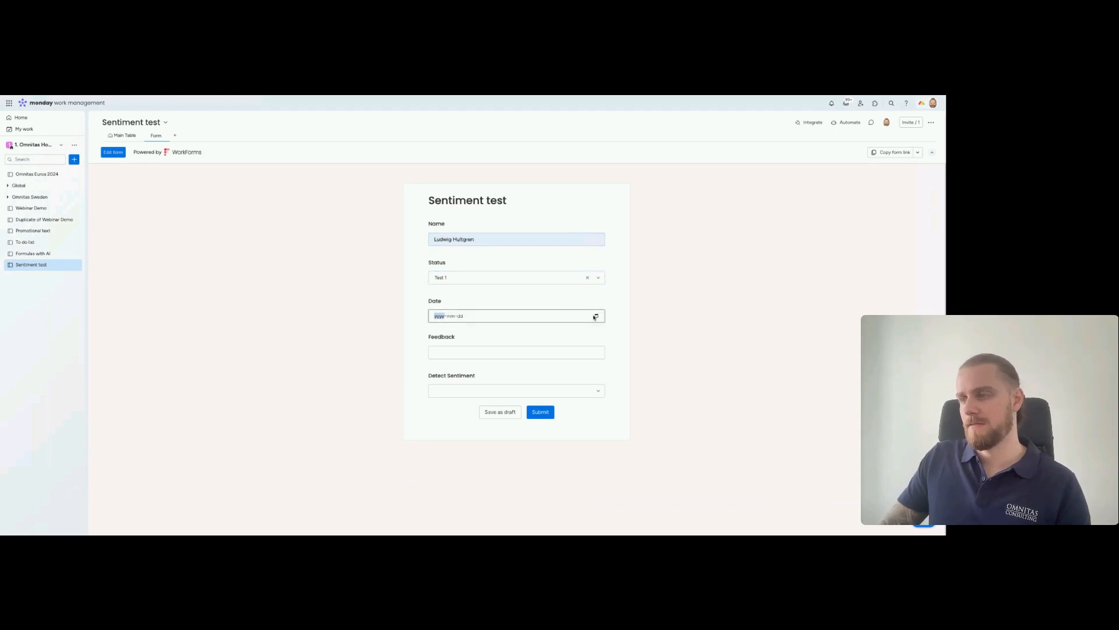
type("20240807")
- Enter the feedback "This was a very poor experience, I'm not satisfied at all and I want my money back" and submit the form
left_click(532, 354)
type("Thi")
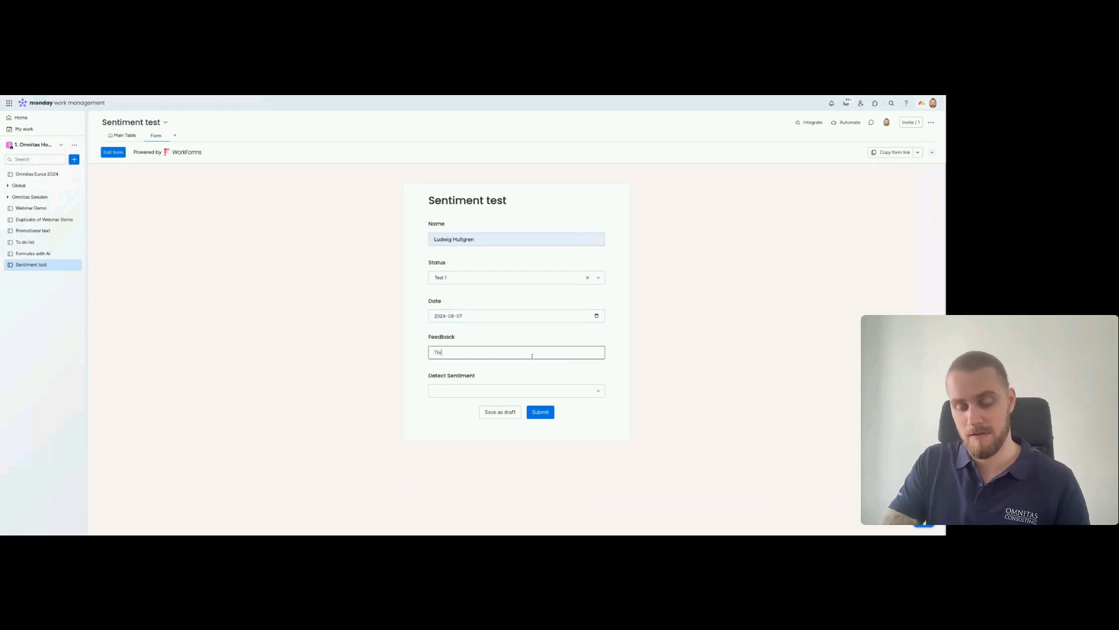
type("s was a very p")
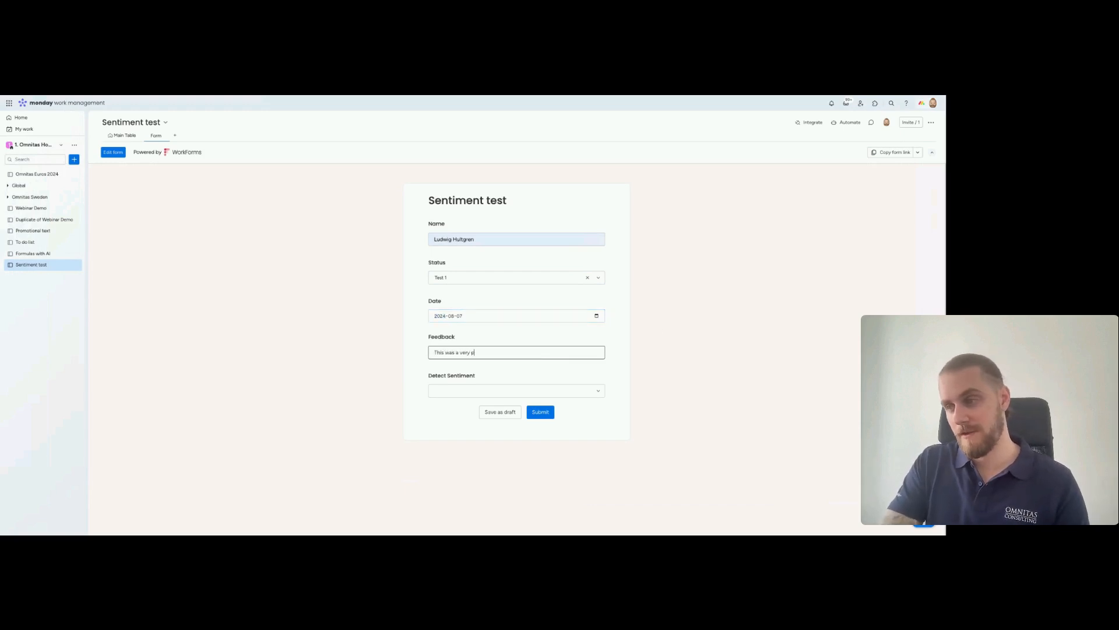
type("oor expr")
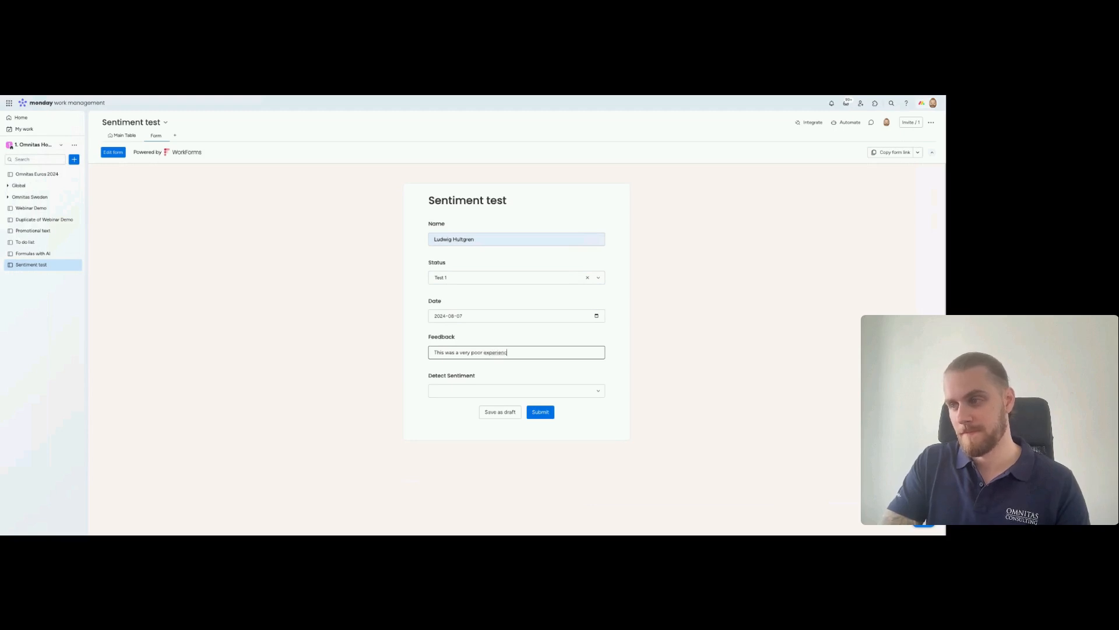
type("not satisfied at all")
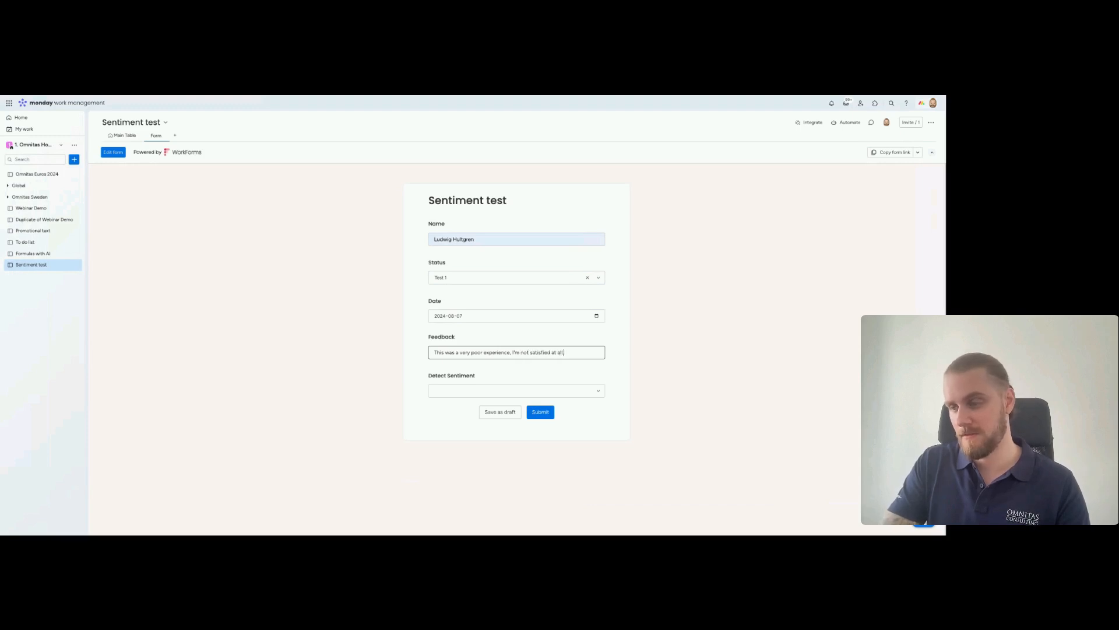
type(" and I wan")
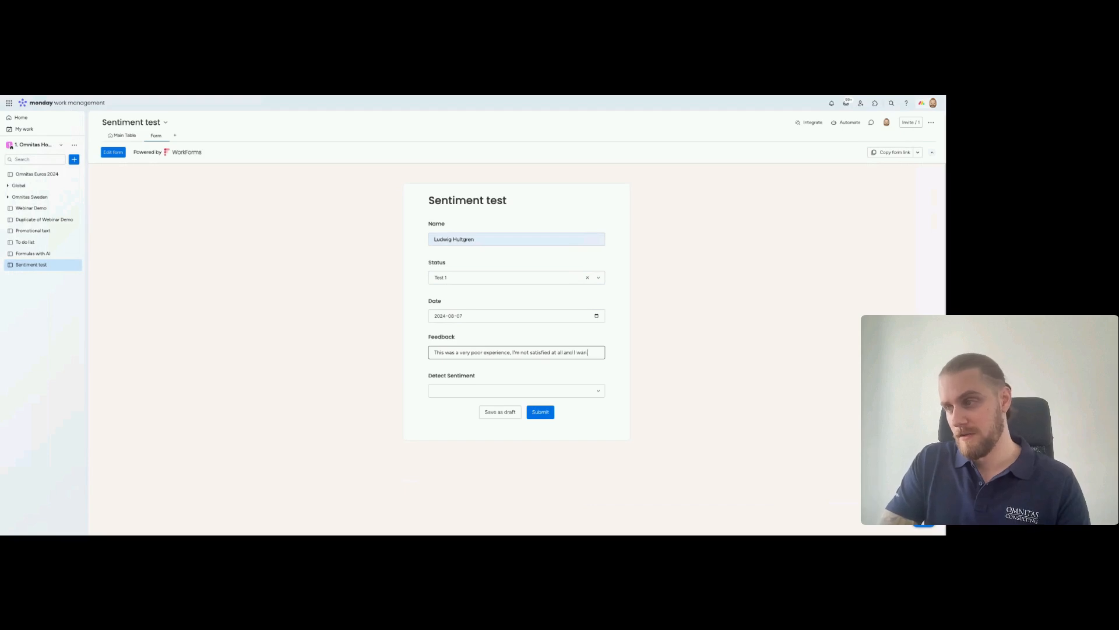
type("t my money back")
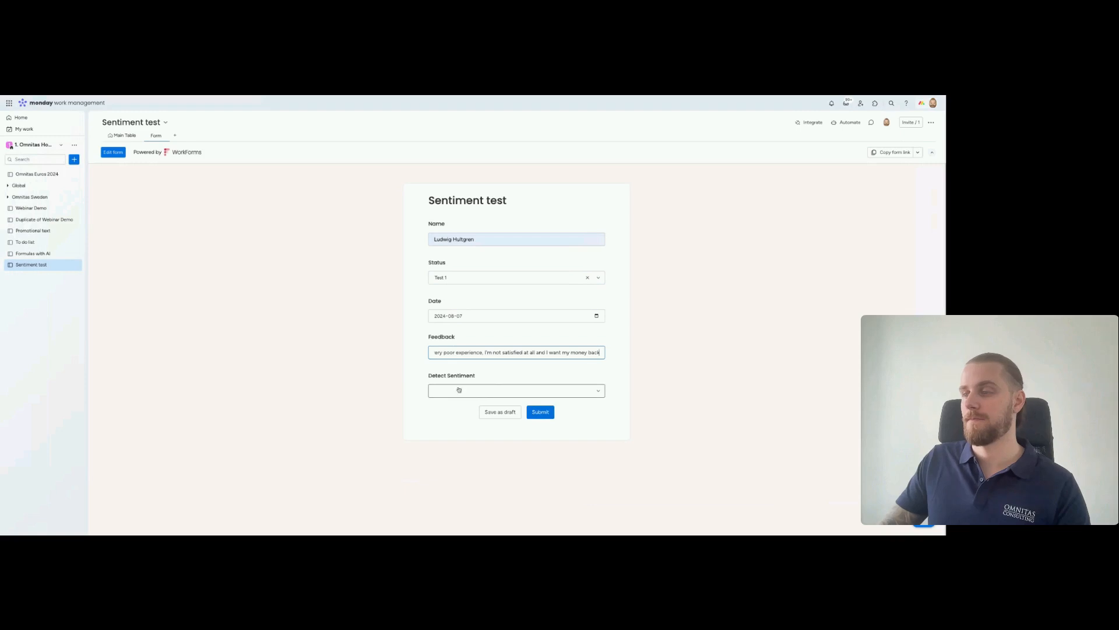
left_click(540, 414)
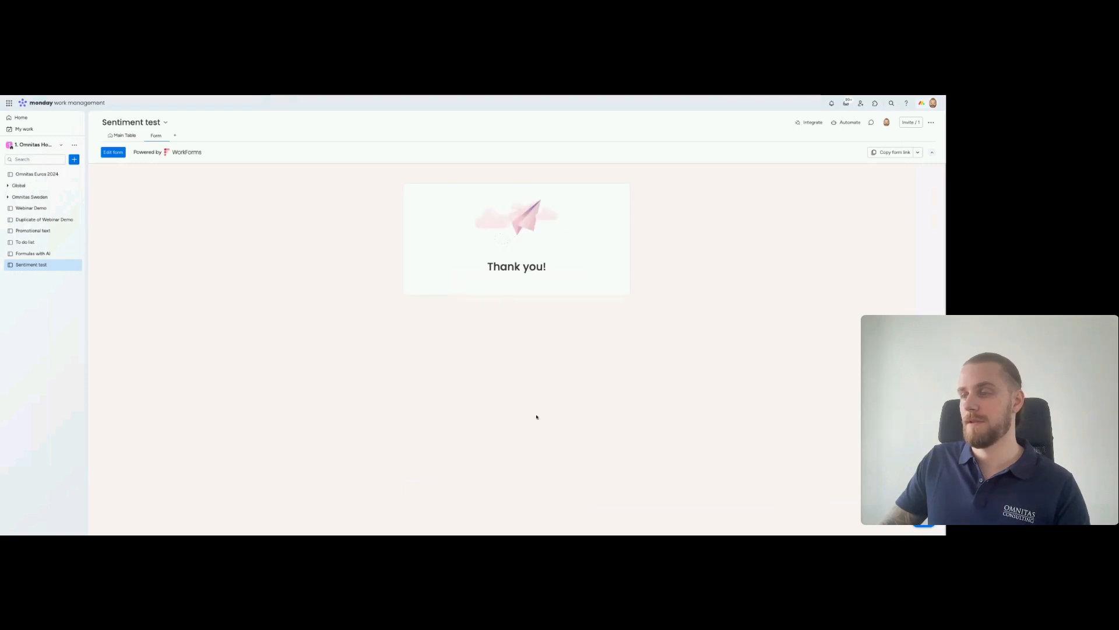
- Return to the main table and delete the brown label from the Detect Sentiment column's label settings
left_click(123, 135)
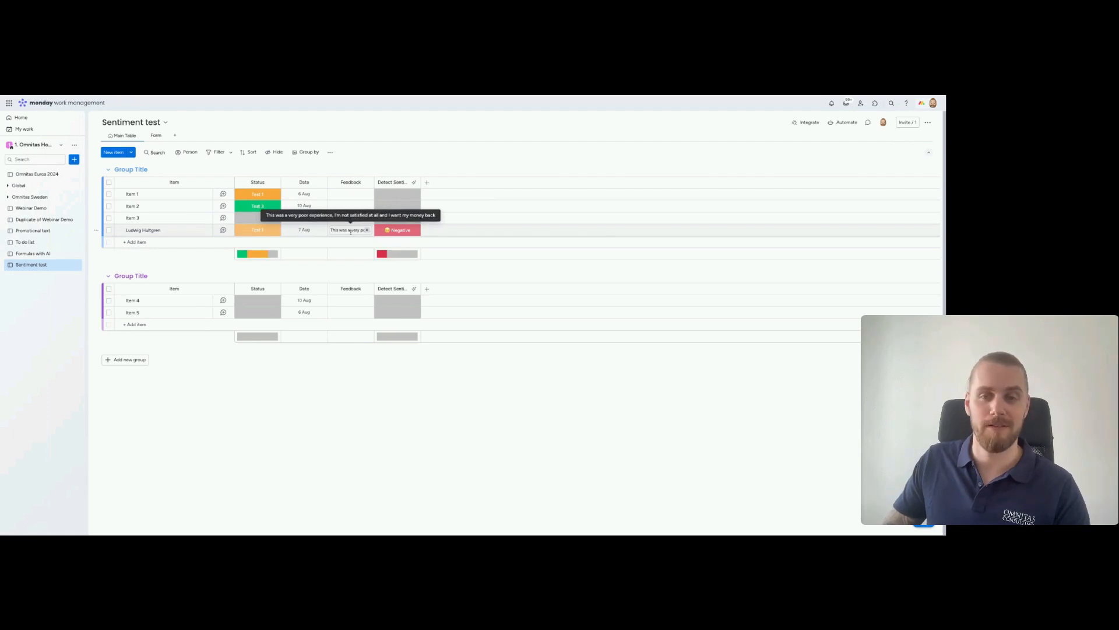
left_click(413, 182)
mouse_move(470, 190)
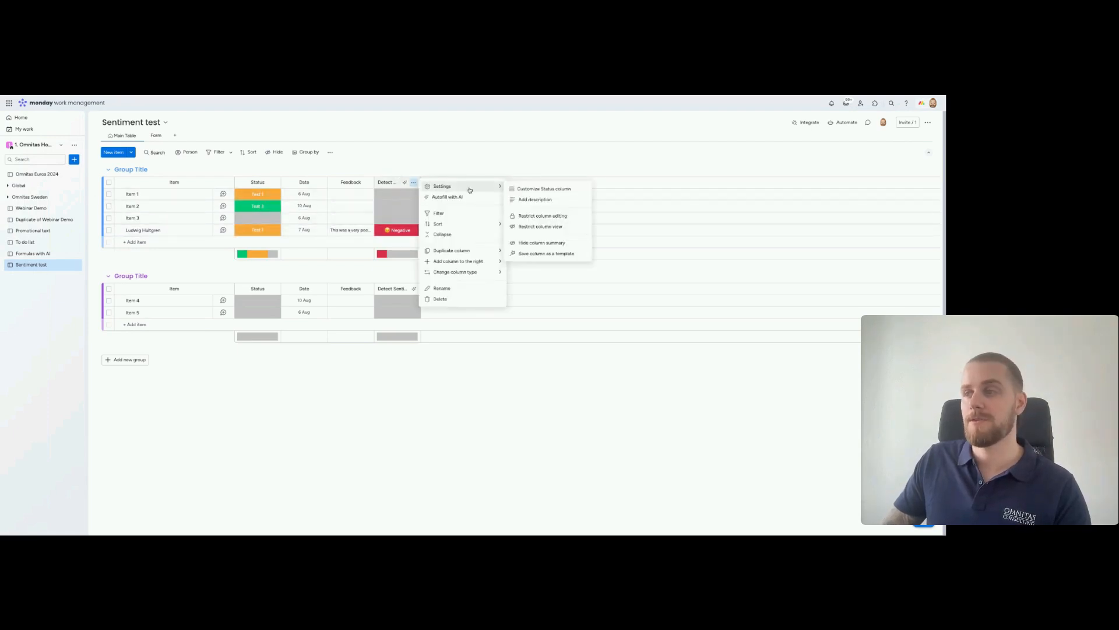
left_click(525, 190)
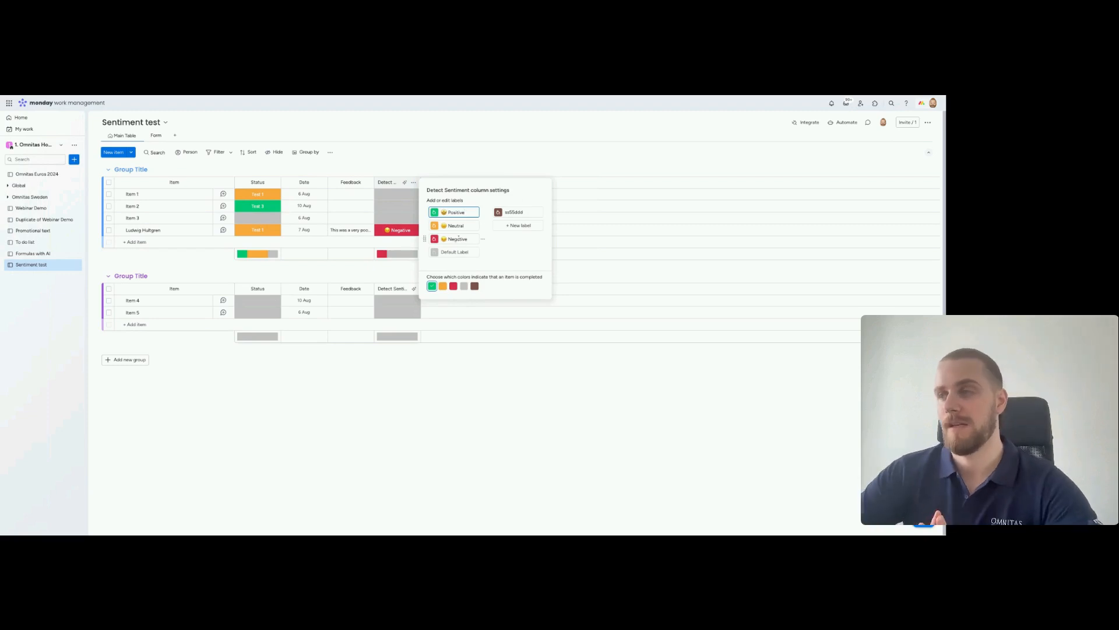
left_click(547, 213)
left_click(583, 229)
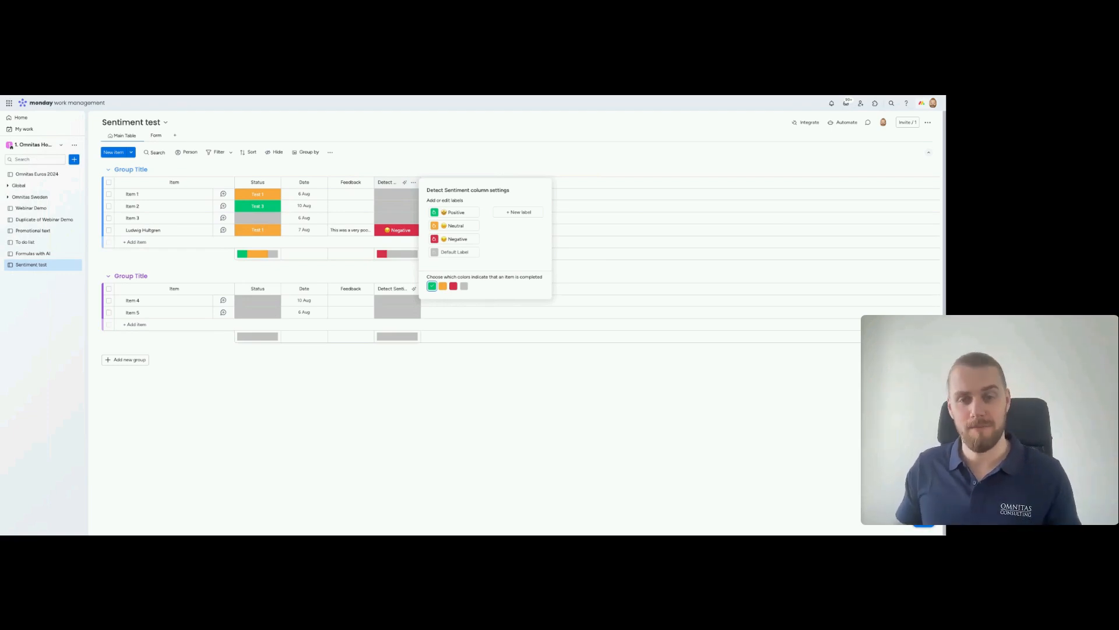
left_click(501, 153)
- Find the AI-powered Translate column in the Column Center by searching "Tran" and add it to the board
left_click(427, 182)
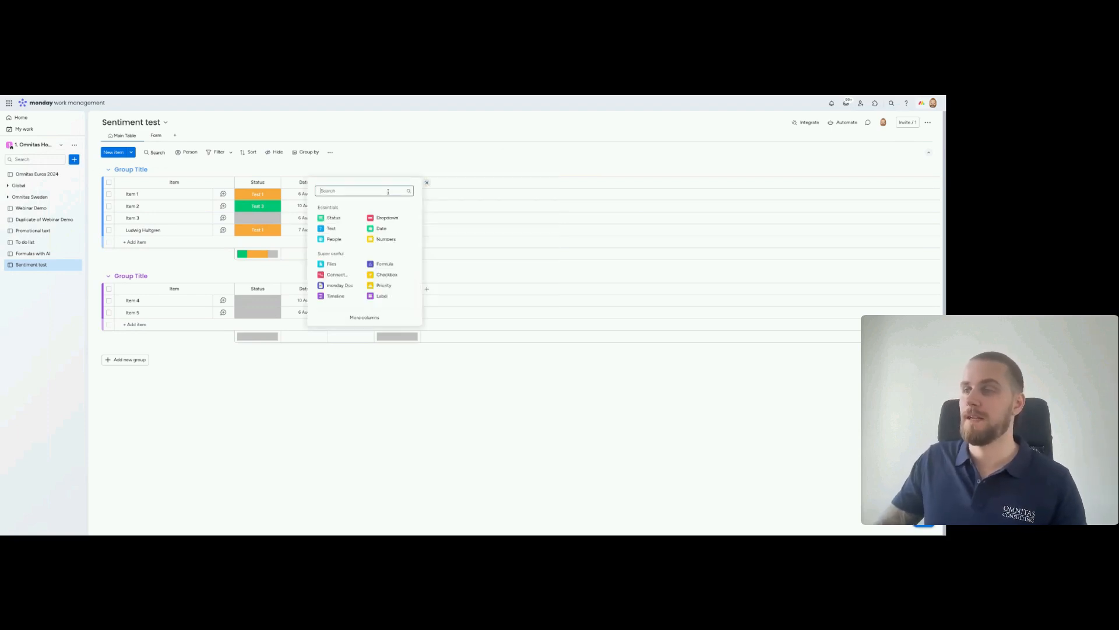
left_click(366, 317)
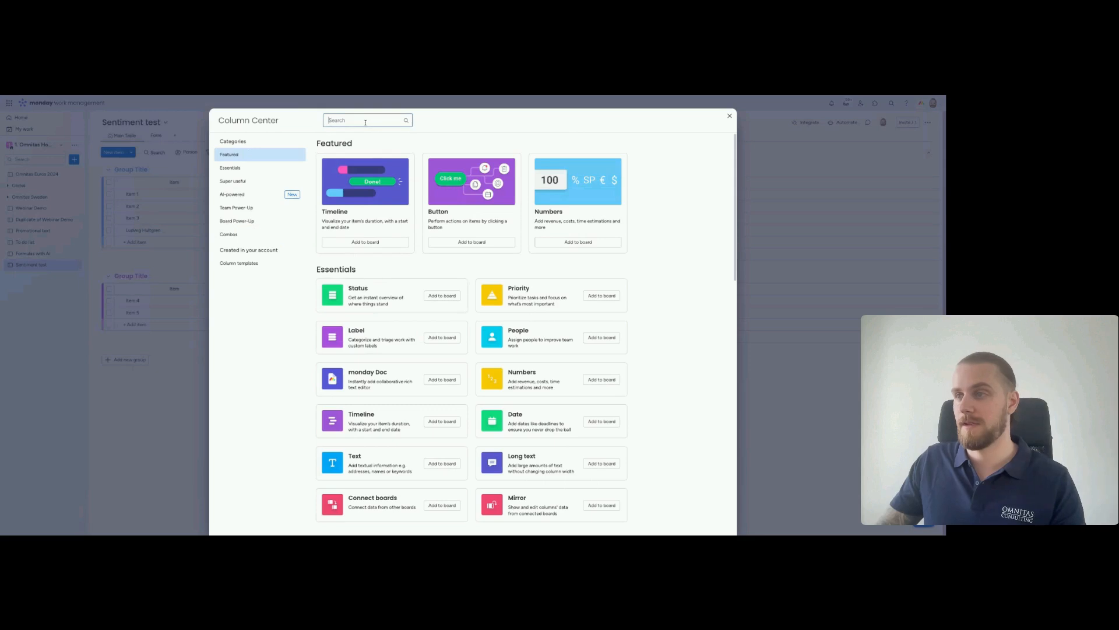
type("Tran")
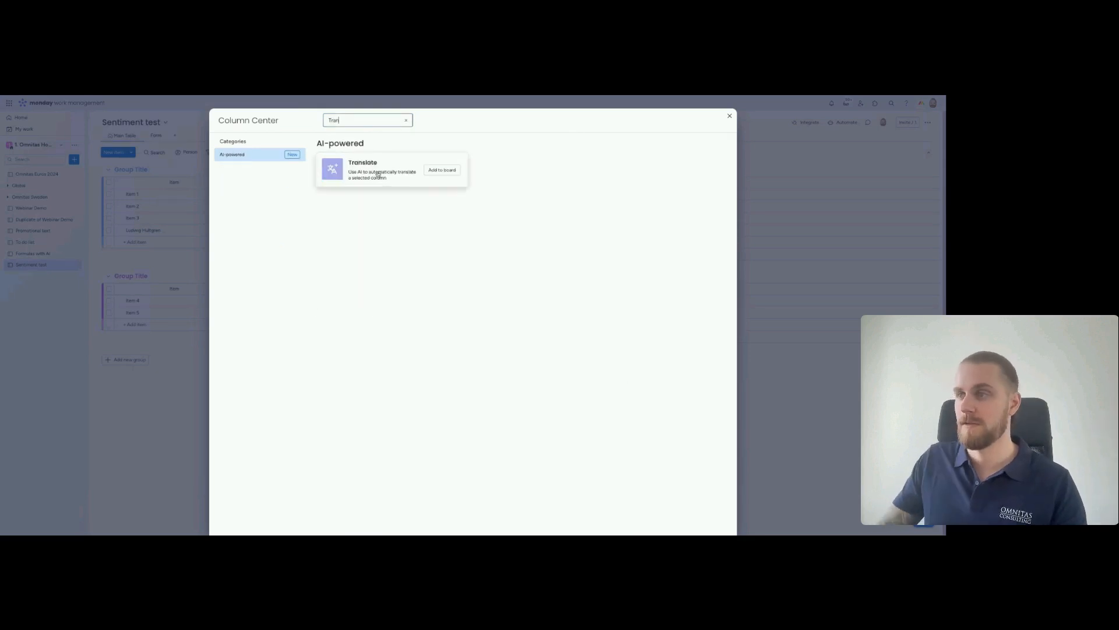
left_click(442, 170)
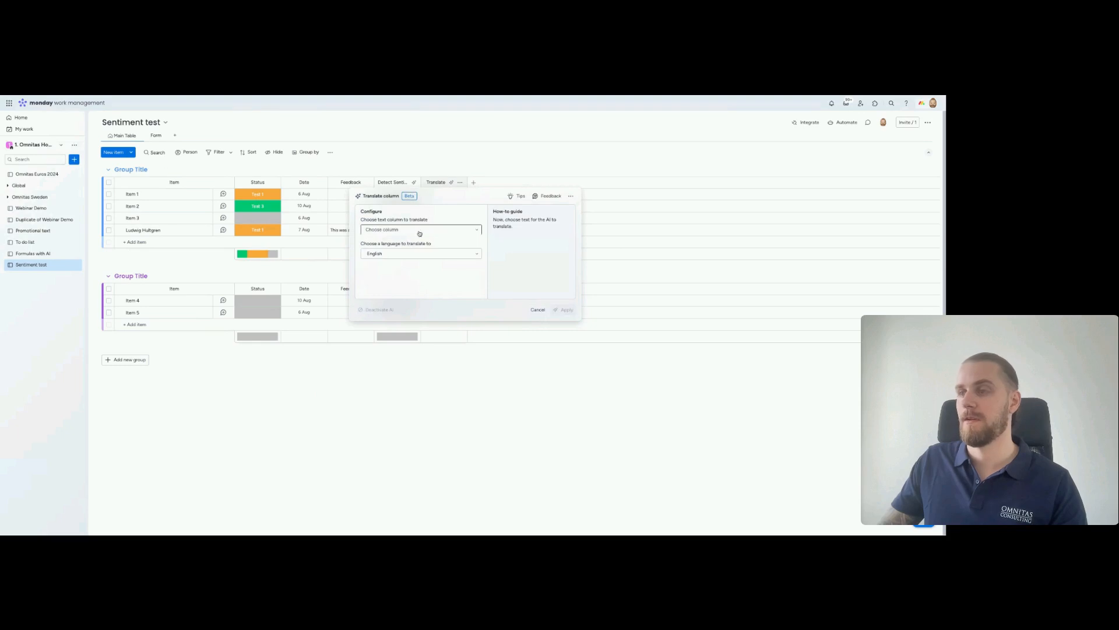
- Configure the Translate column to translate the Feedback column into English and apply it
left_click(423, 234)
left_click(387, 256)
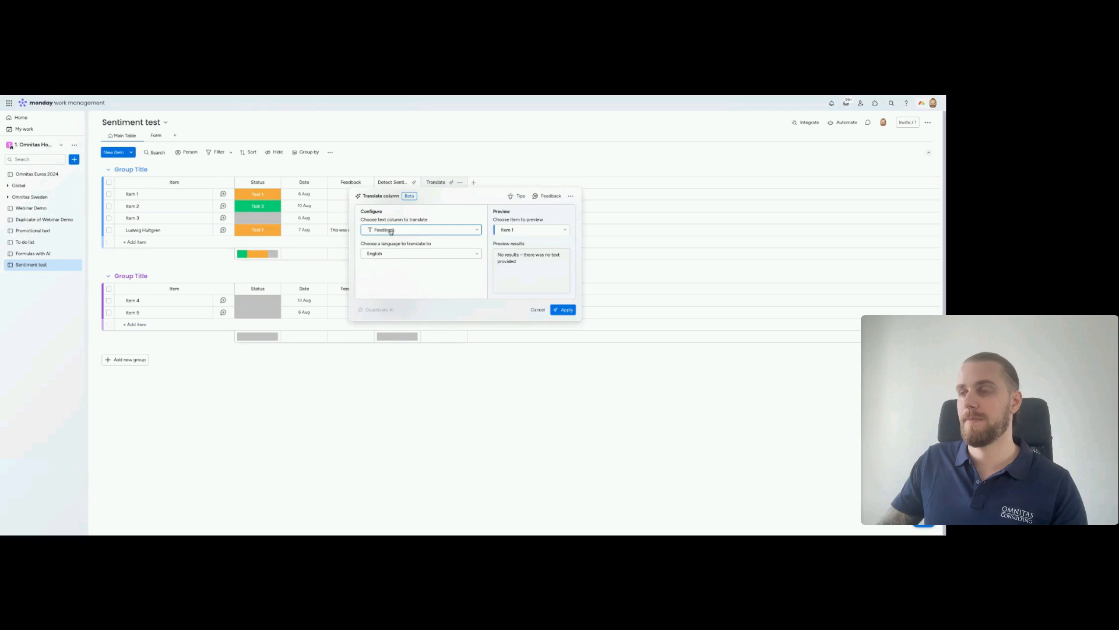
left_click(396, 256)
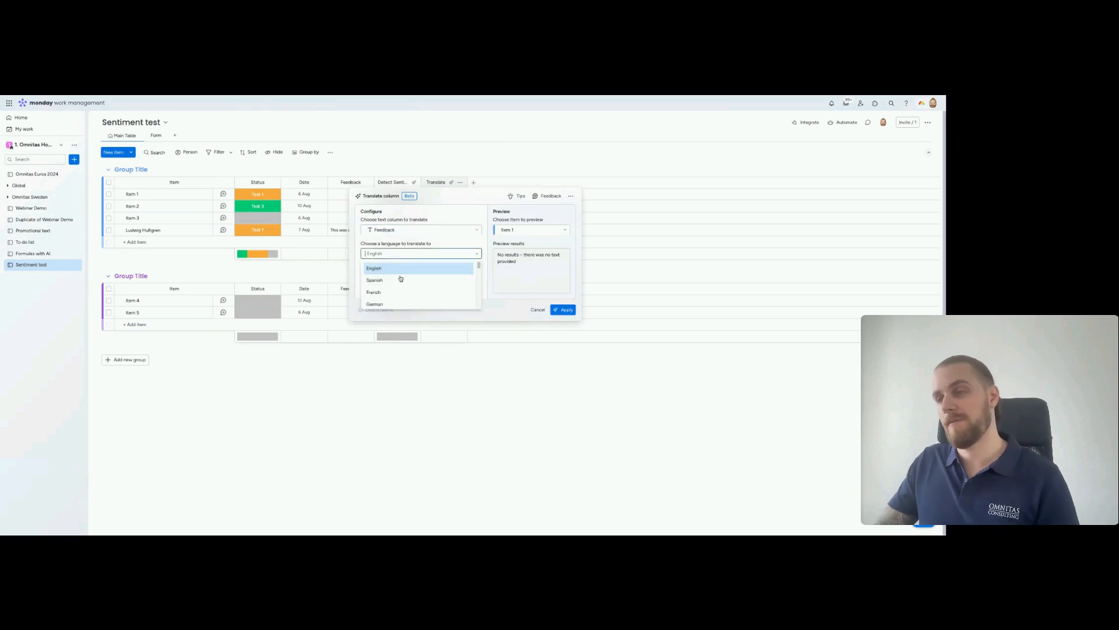
scroll(406, 296, "down", 5)
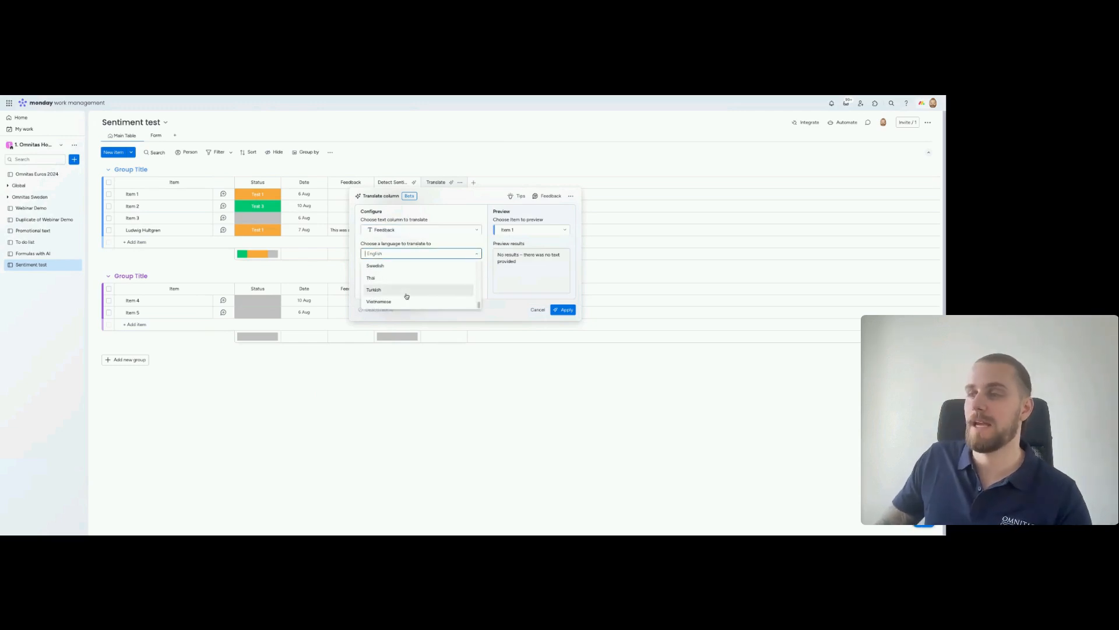
scroll(407, 296, "up", 5)
scroll(407, 286, "down", 3)
scroll(406, 289, "down", 2)
scroll(406, 289, "up", 5)
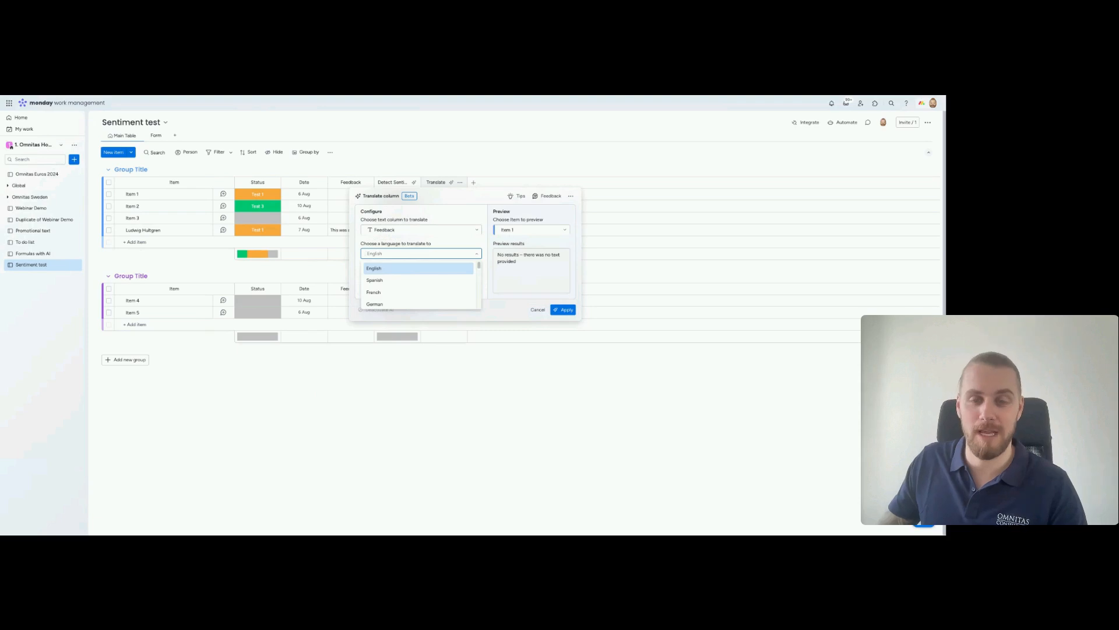
left_click(392, 270)
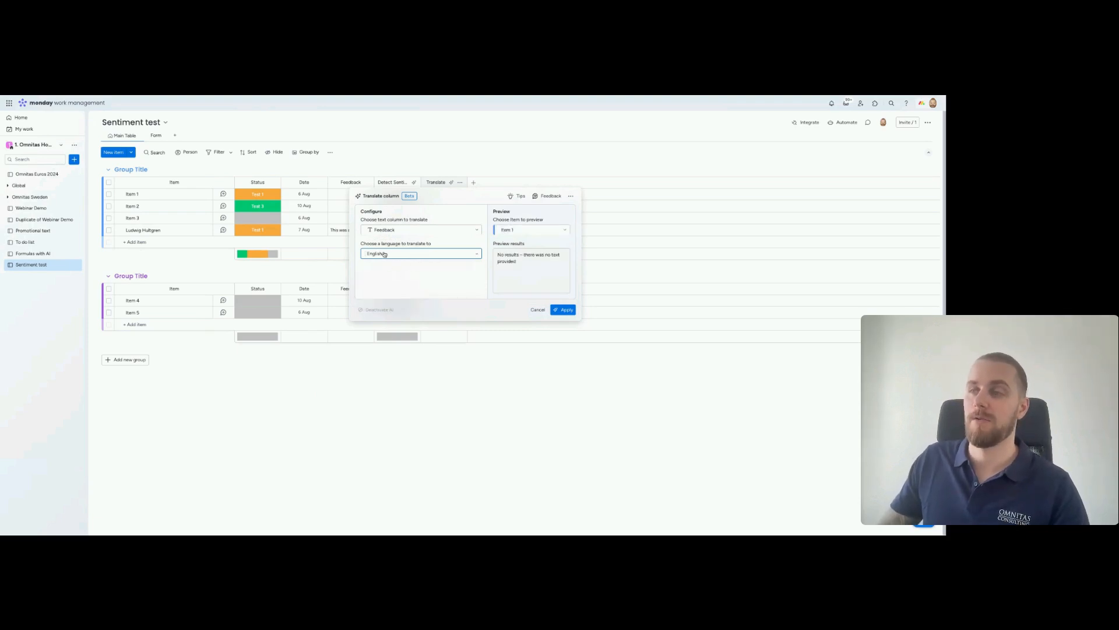
left_click(564, 311)
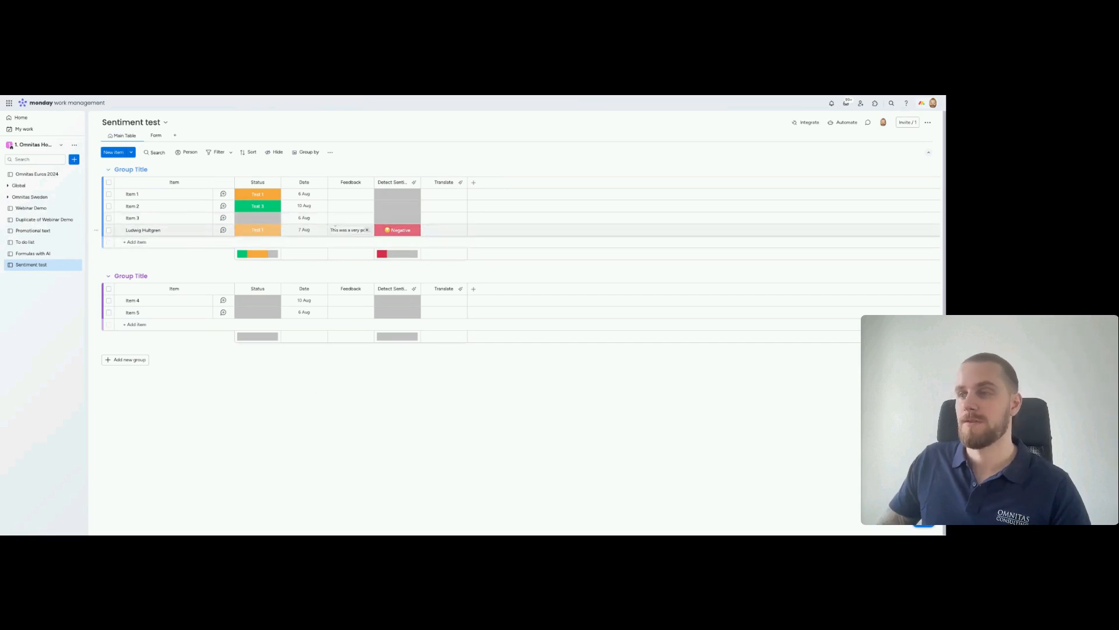
- Open the board's form and fill in the respondent's full name, status Test 2 and date 2024-08-14
left_click(155, 135)
left_click(482, 238)
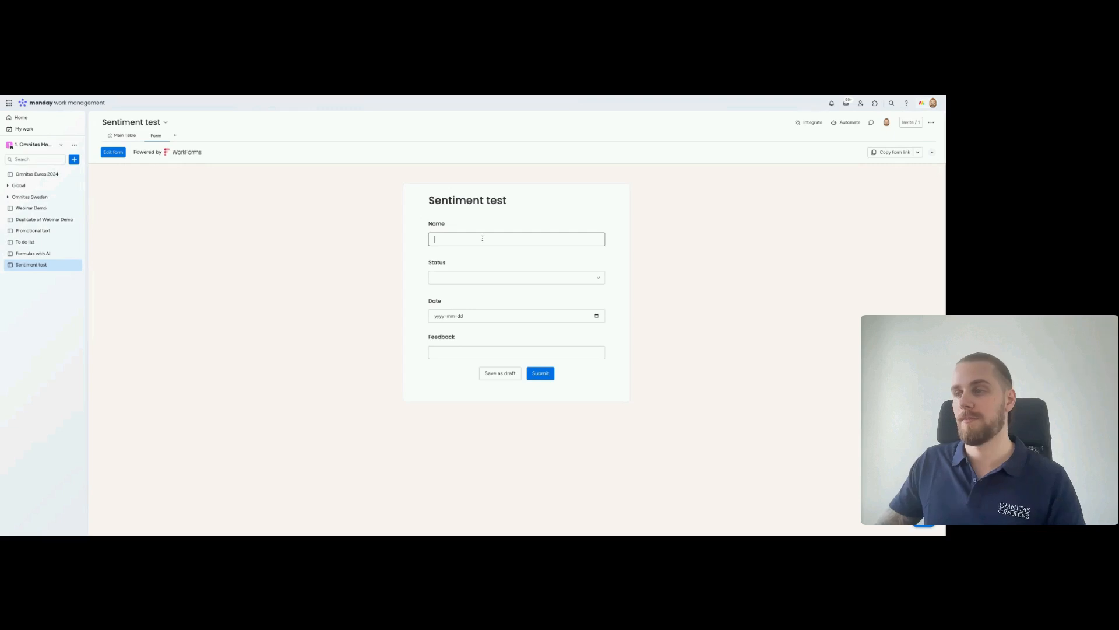
left_click(489, 247)
left_click(497, 278)
left_click(492, 306)
left_click(489, 316)
left_click(596, 316)
left_click(495, 331)
- Submit the feedback "Jag tyckte vi kunde ha få se mer av produkten. Den verkar intressant men hade behövt se mer." and return to the main table
left_click(469, 351)
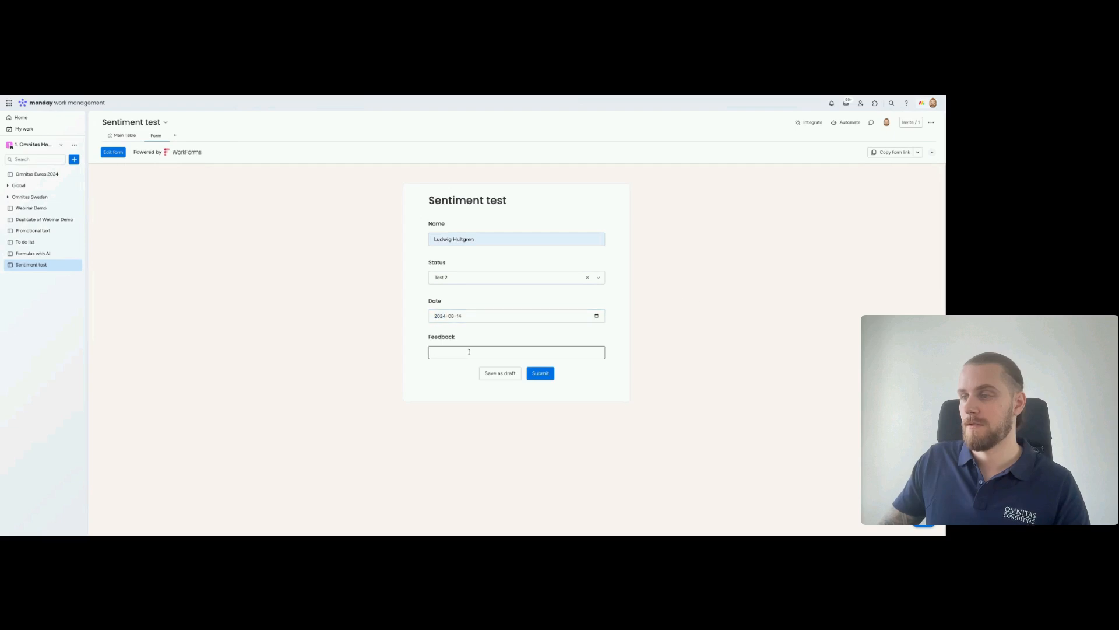
type("Jag a")
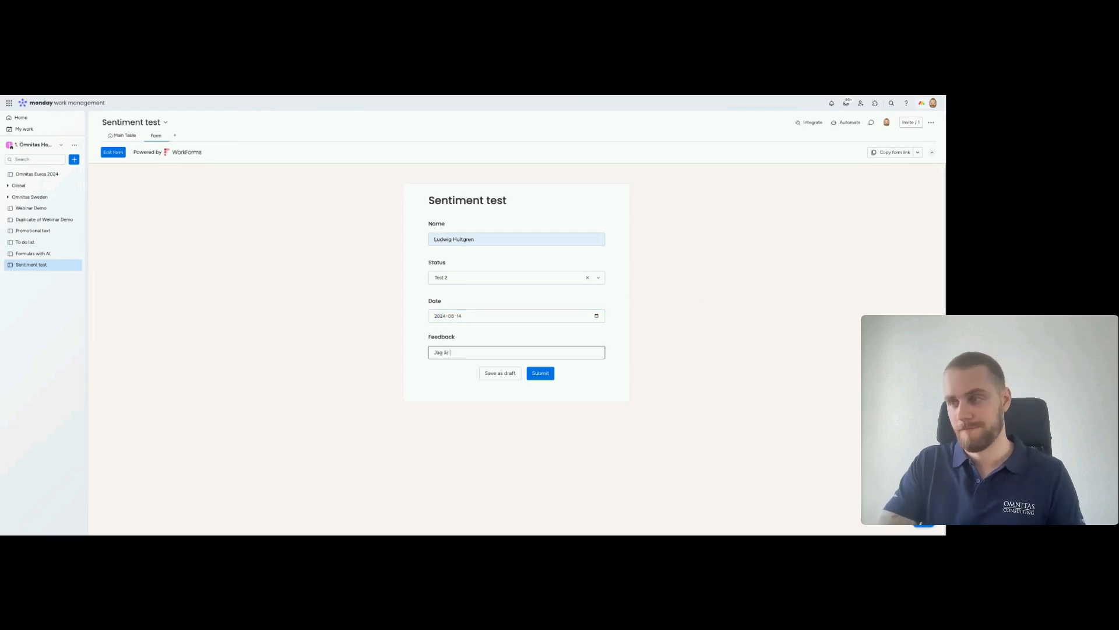
key("BackSpace")
type("try")
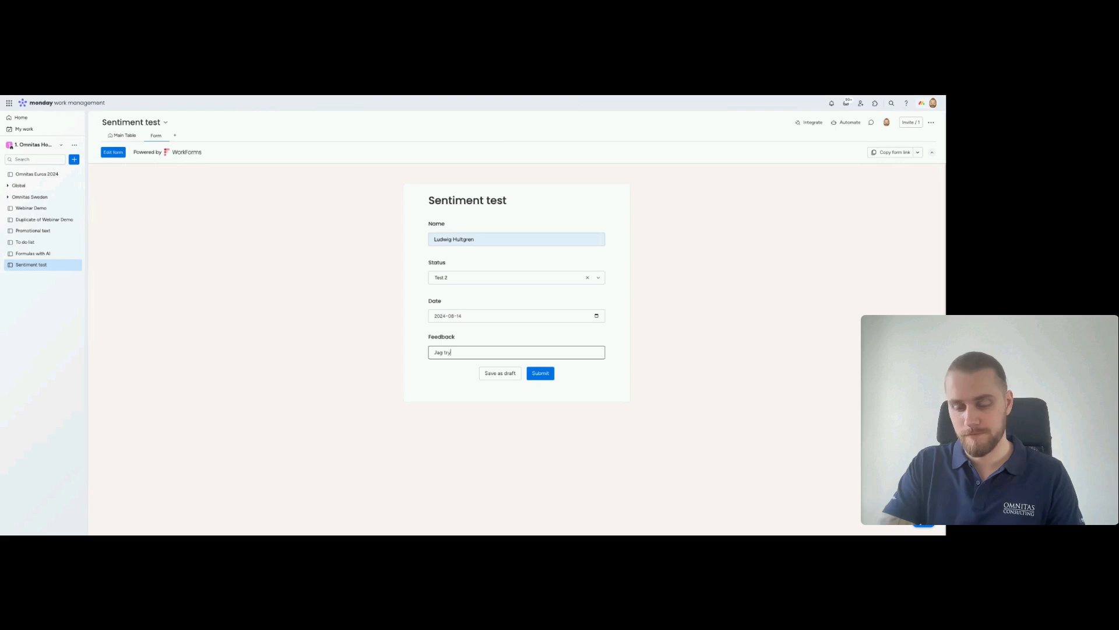
key("BackSpace")
key("BackSpace")
type("yckte vi ku")
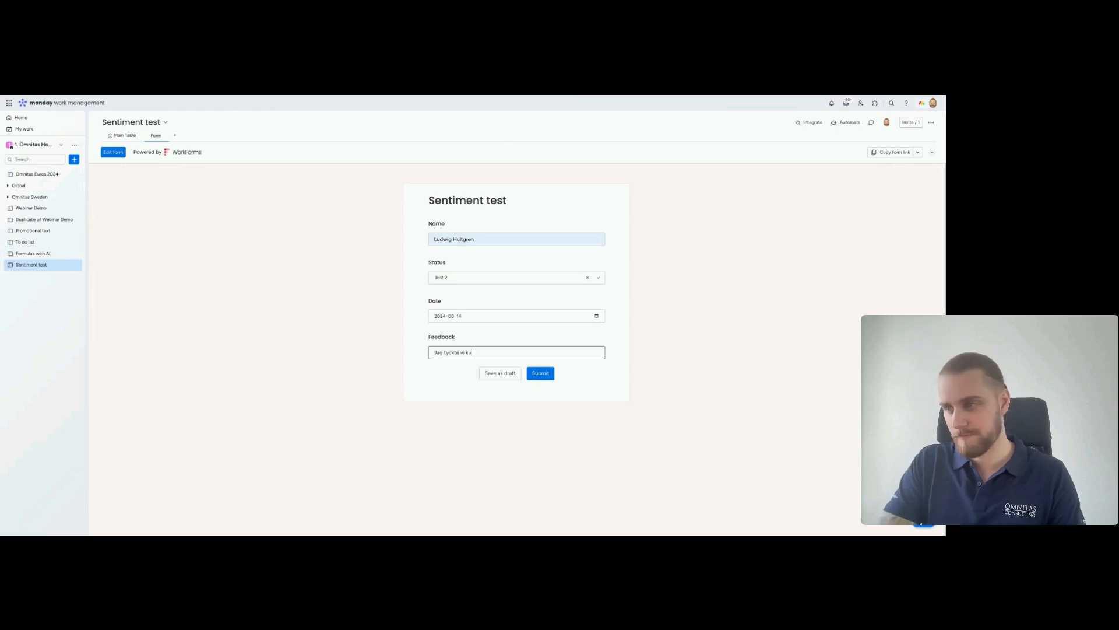
type("nde ha få se mer av produ")
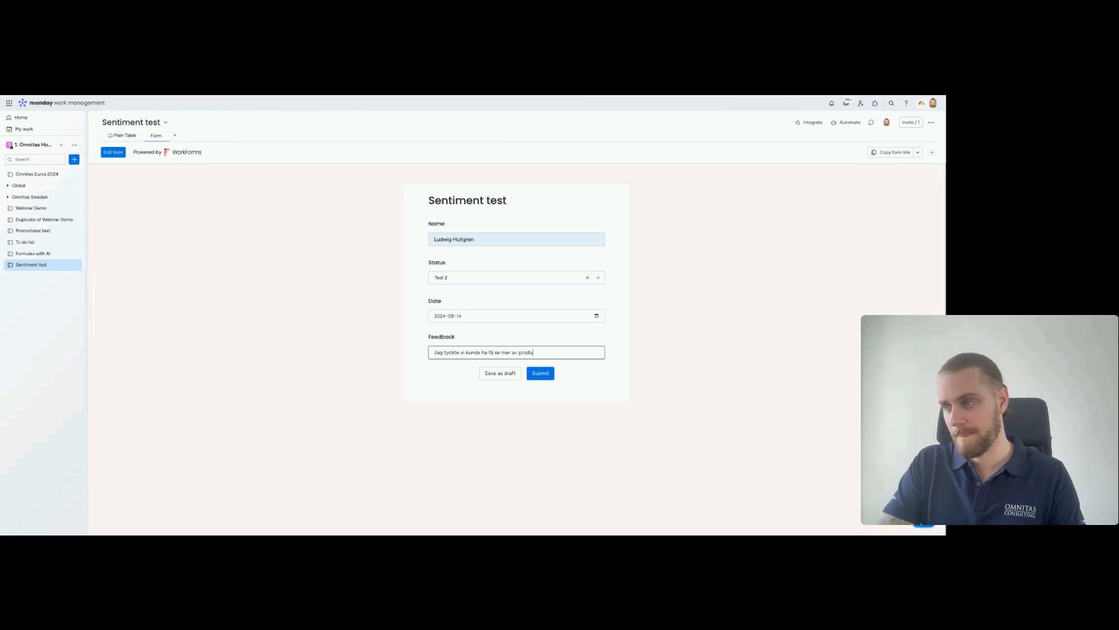
type("kten. Den verkar ")
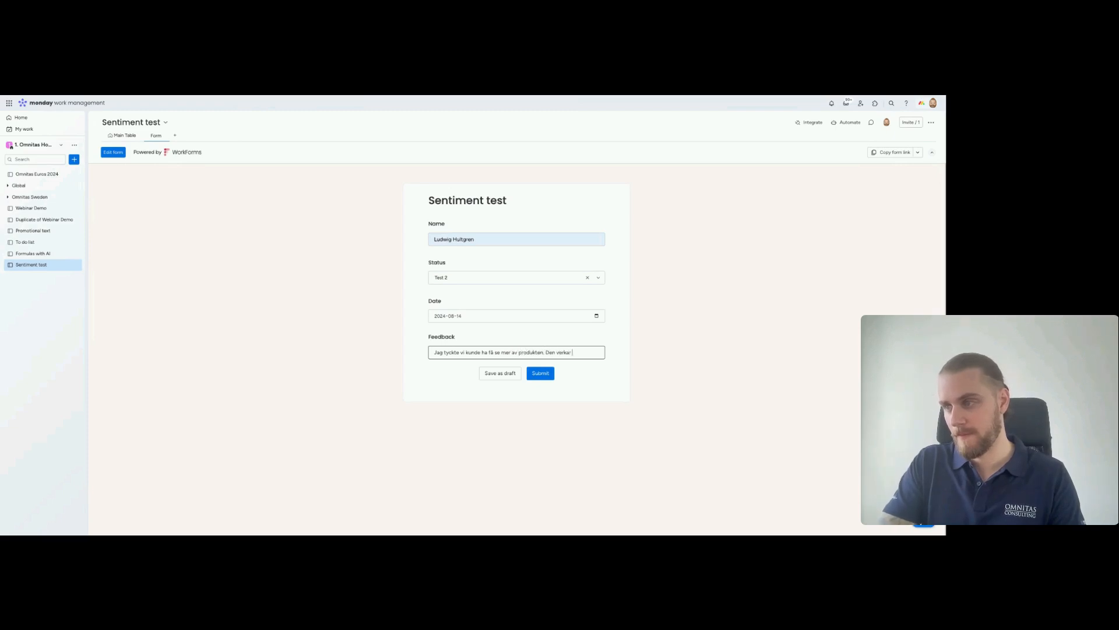
type("inteessant m")
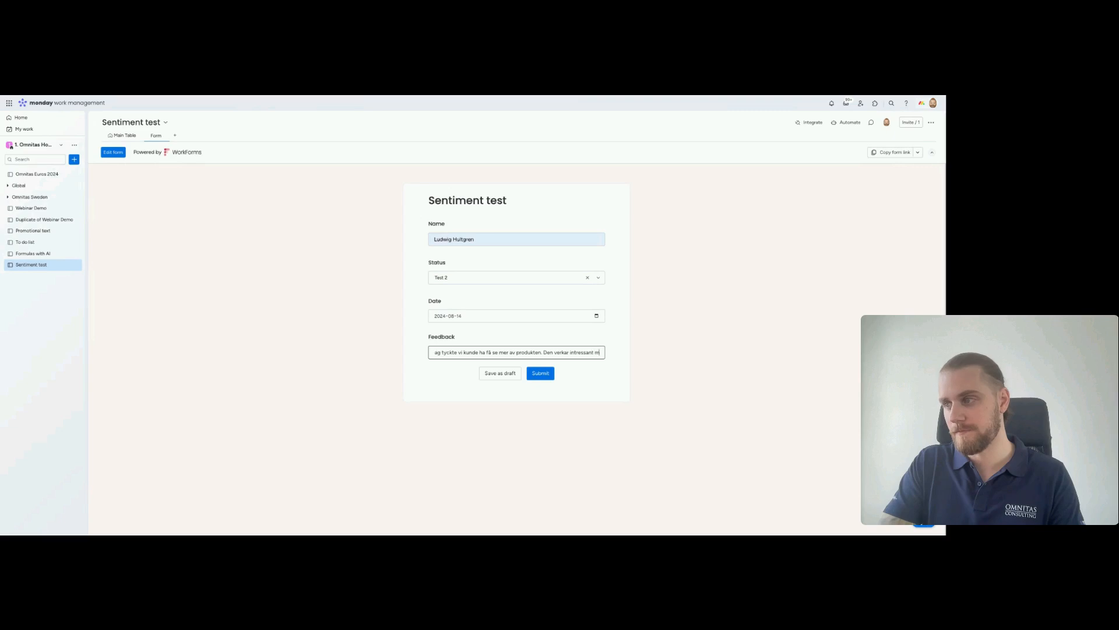
type("en hade behövt se mer.")
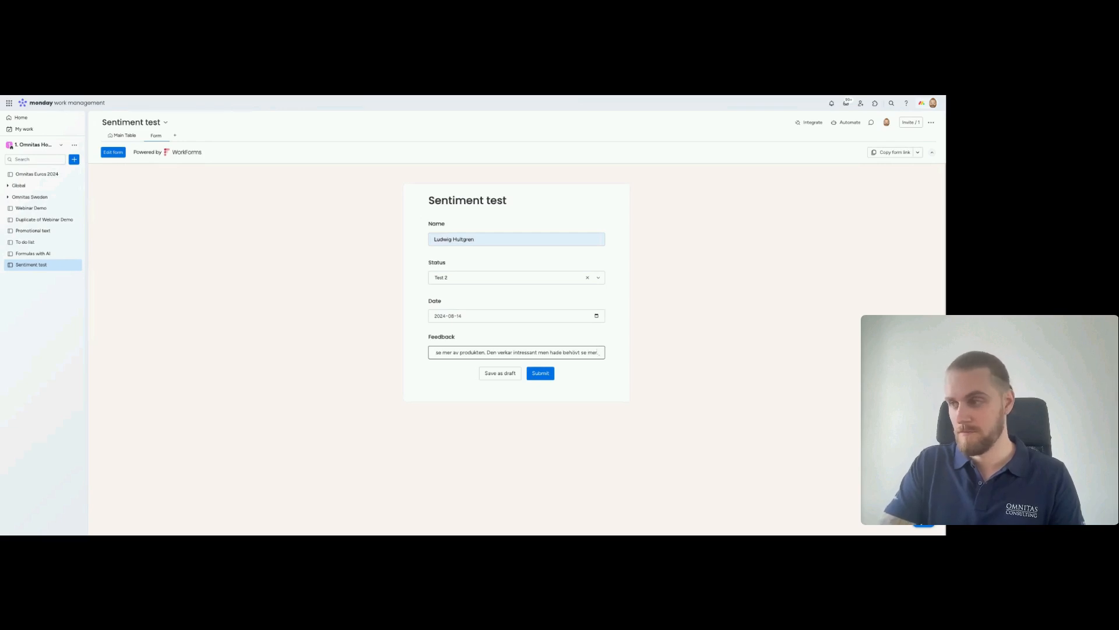
left_click(541, 376)
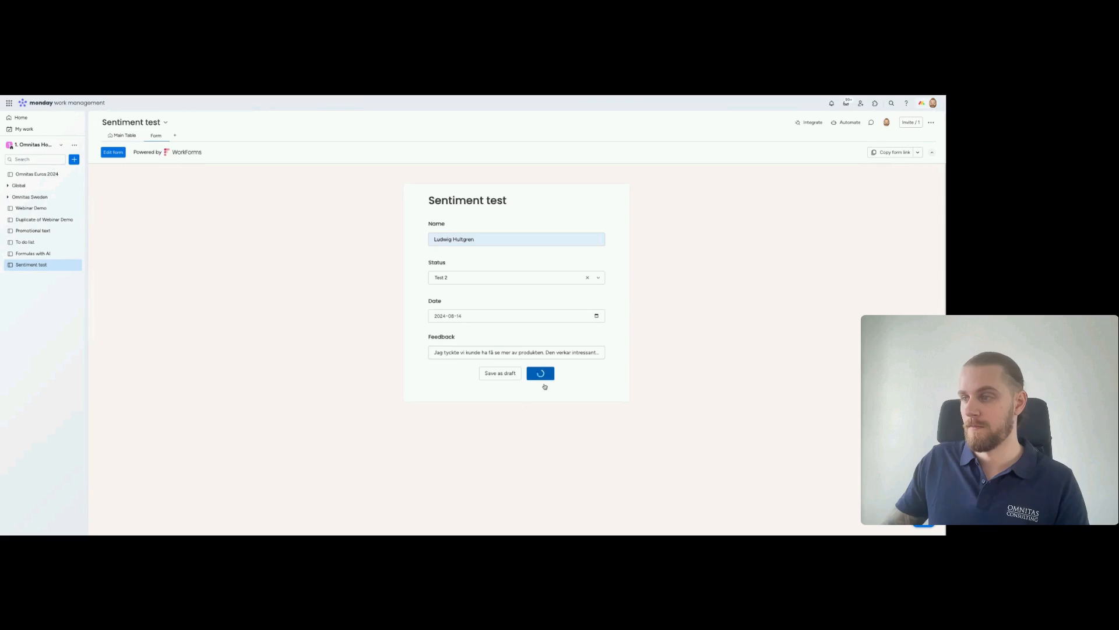
left_click(121, 135)
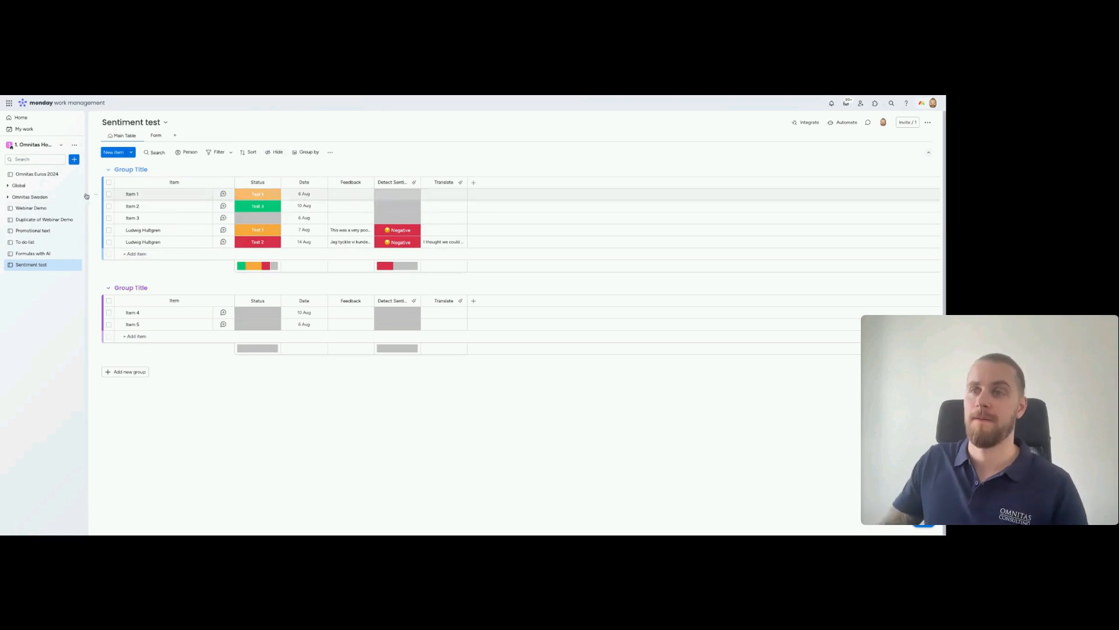
- On the Duplicate of Webinar Demo board, set New/Existing to New for the smart home security system item
left_click(36, 220)
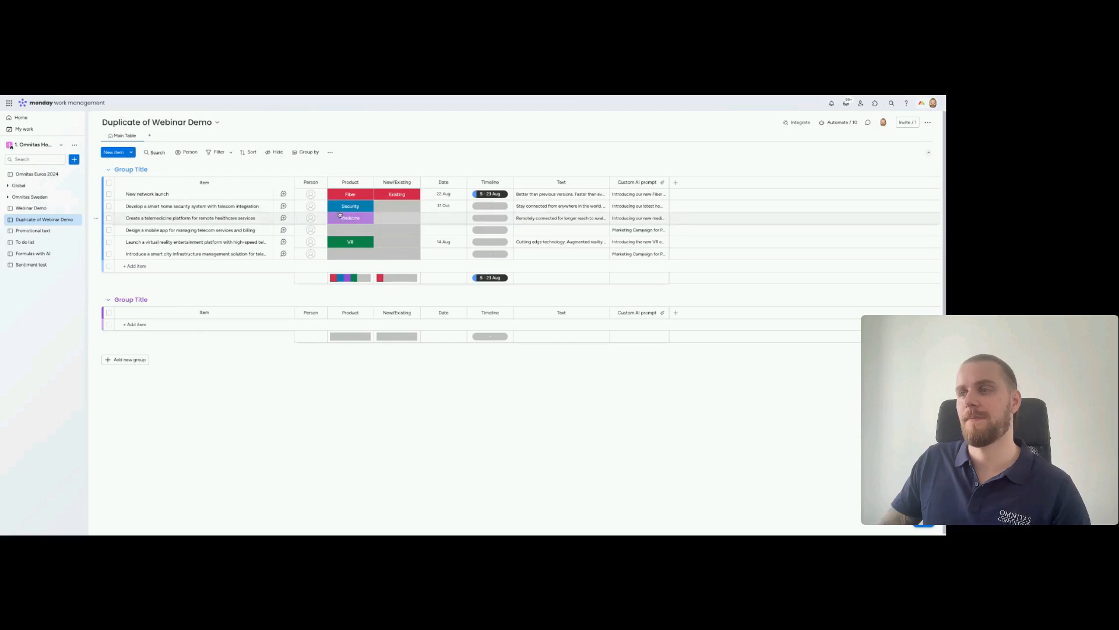
left_click(392, 211)
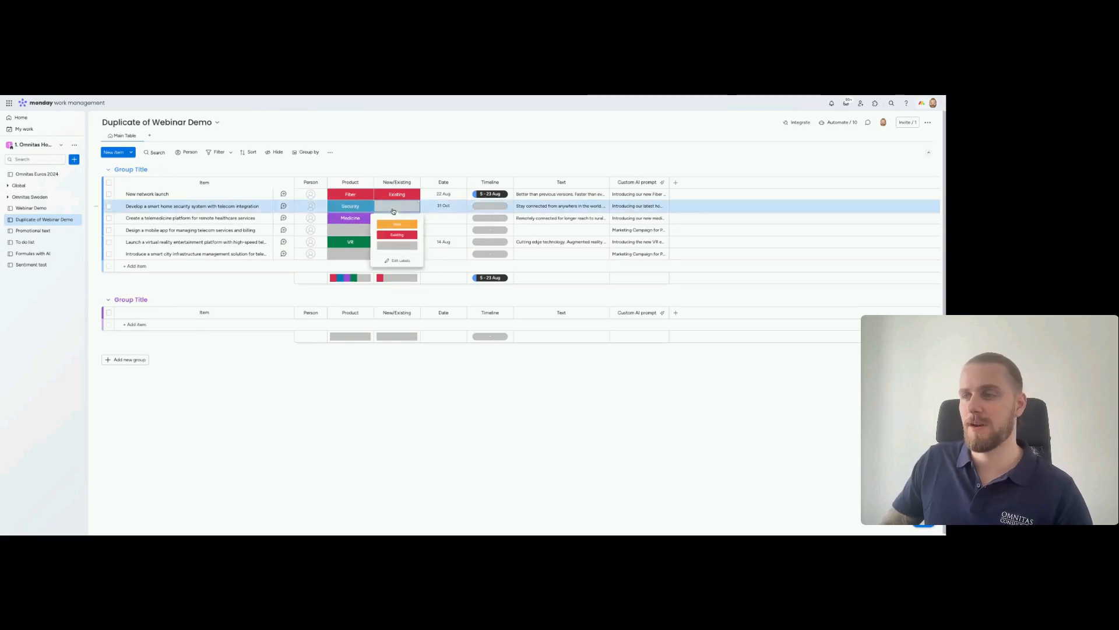
left_click(396, 228)
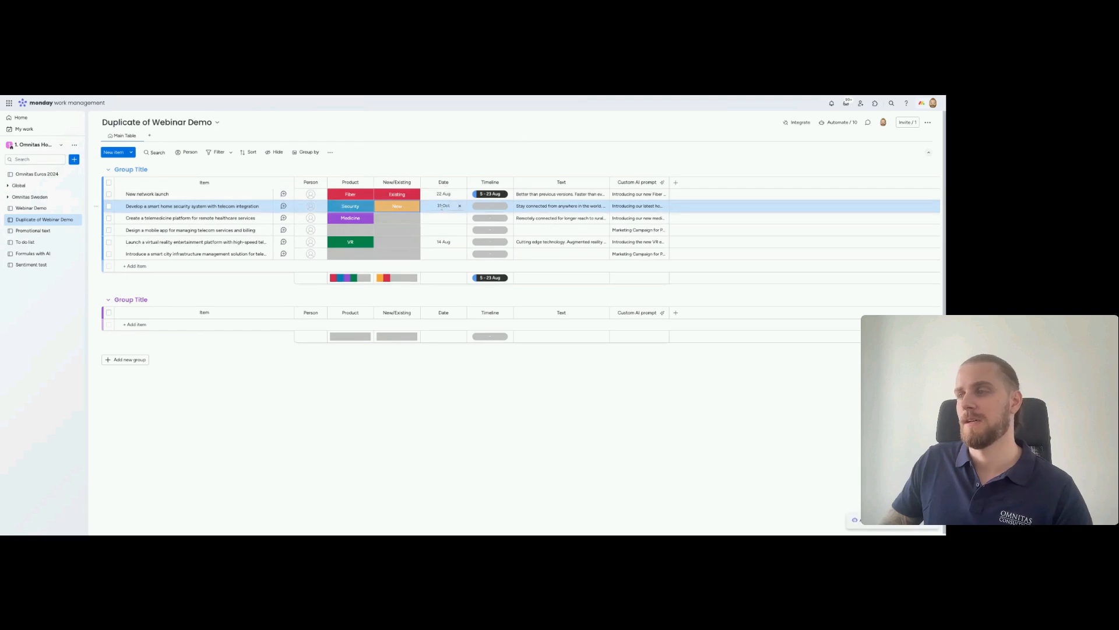
- Rename the Date column as Release Date
left_click(444, 182)
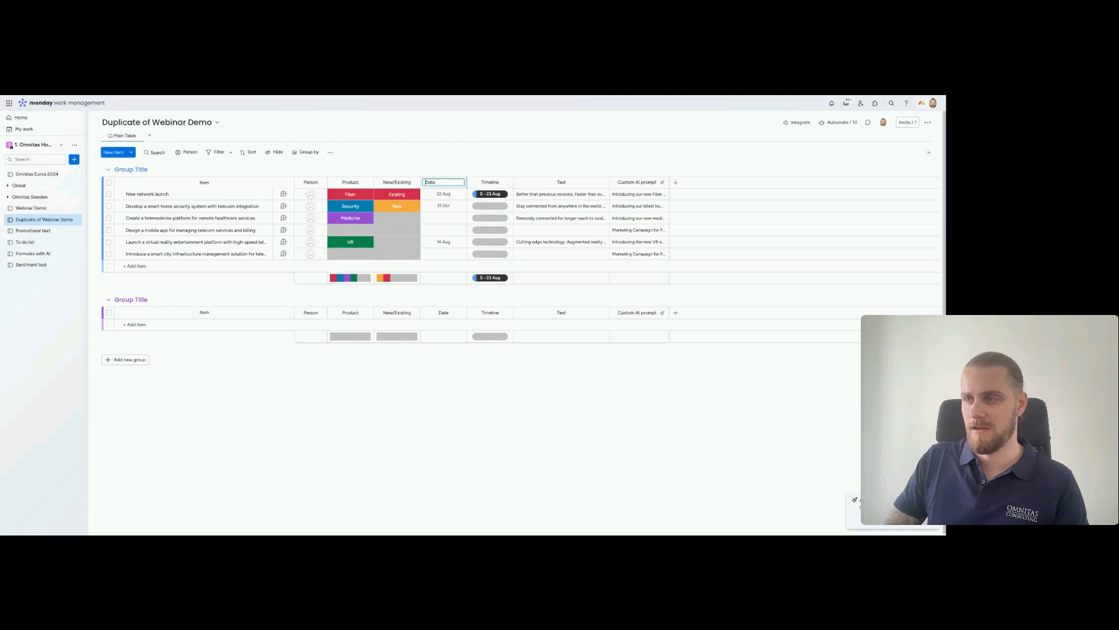
type("Re")
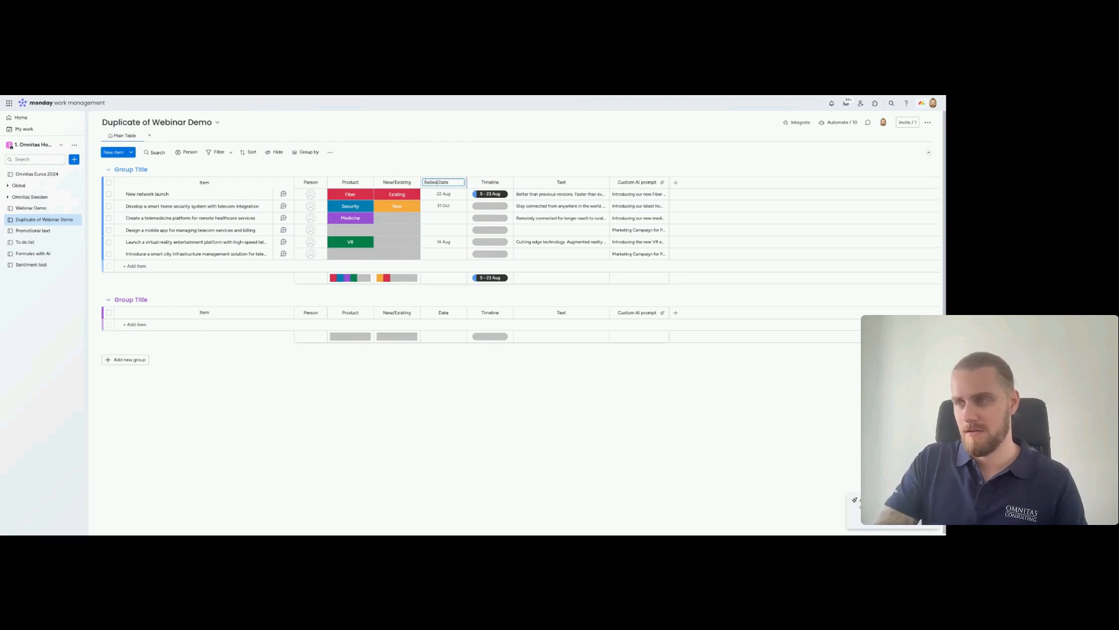
key("BackSpace")
type("lease")
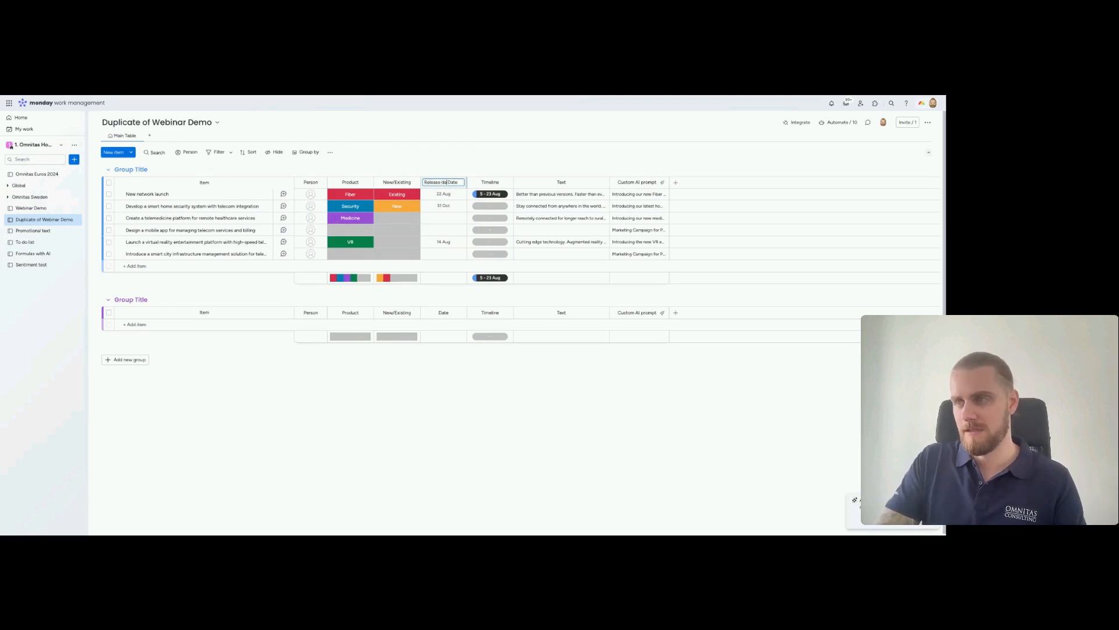
key("Return")
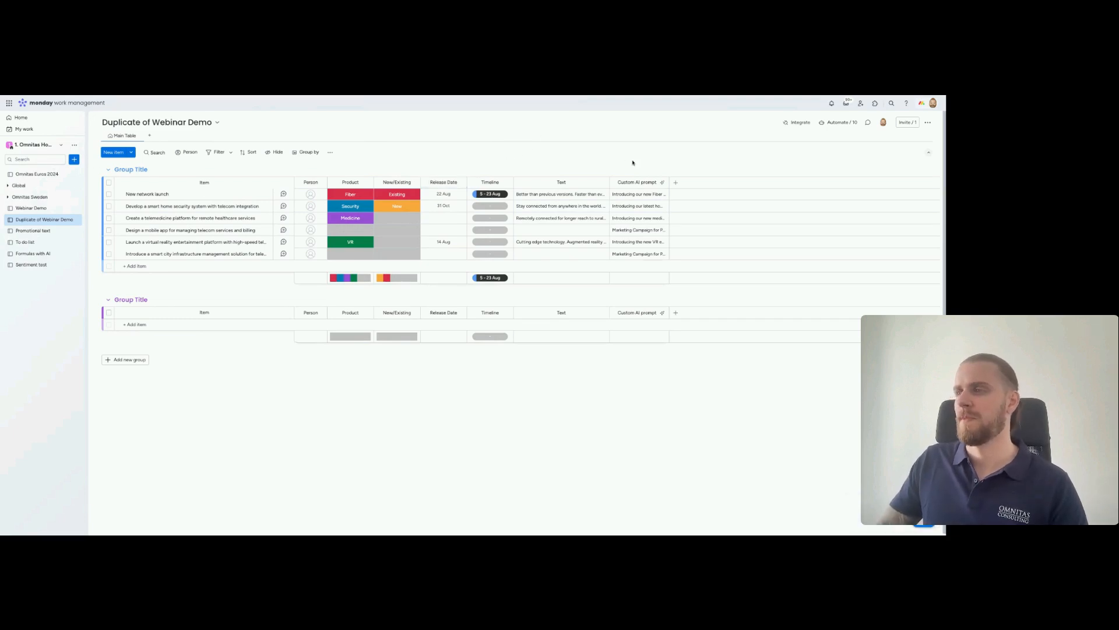
- Rename the Text column as Keywords
left_click(566, 184)
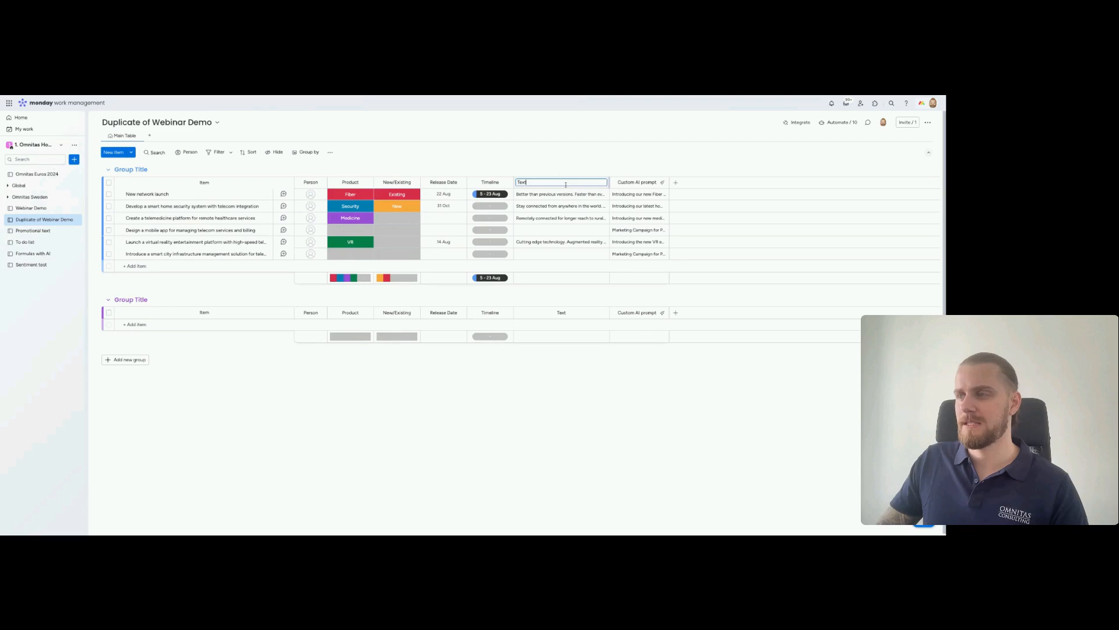
double_click(565, 184)
type("Keywords")
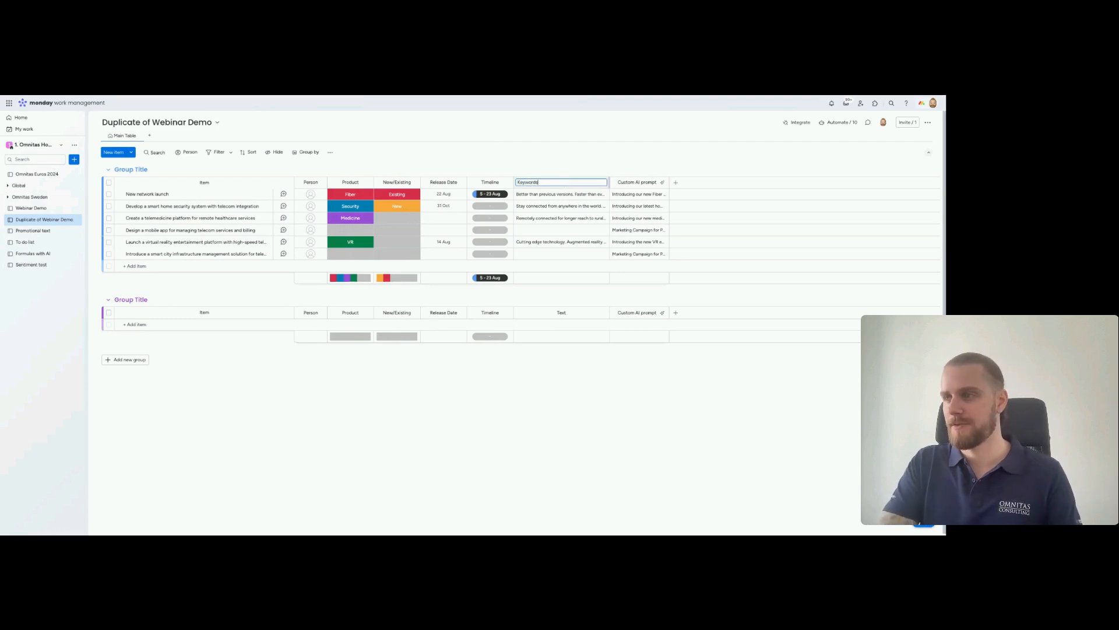
key("Return")
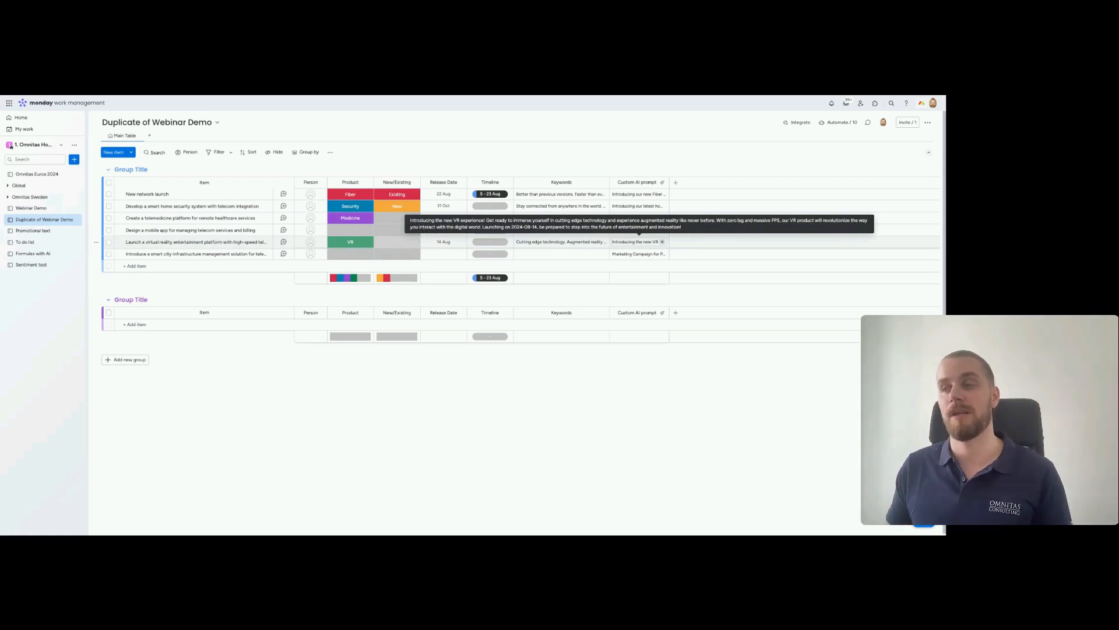
- Review the custom prompt and column references in the Custom AI prompt column's configuration and close it without applying changes
mouse_move(654, 183)
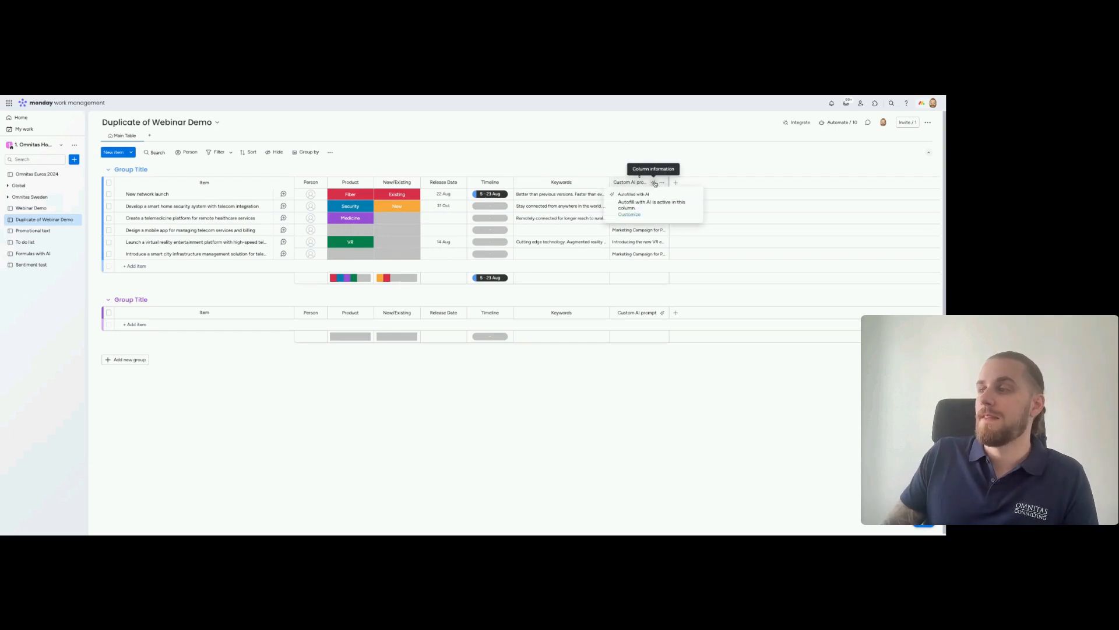
left_click(630, 214)
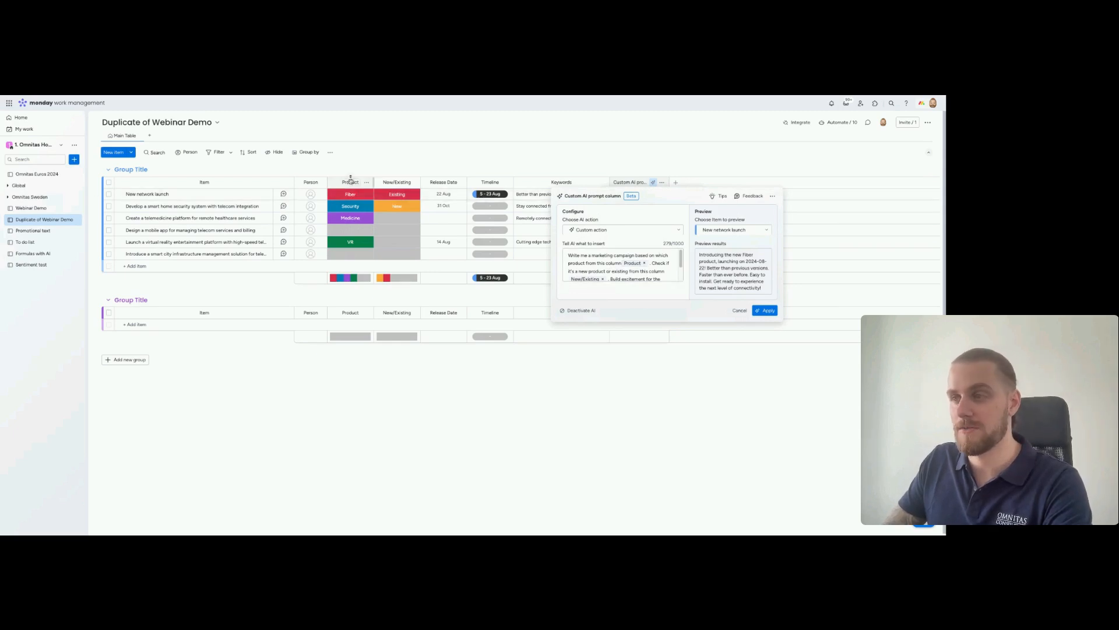
scroll(656, 267, "down", 2)
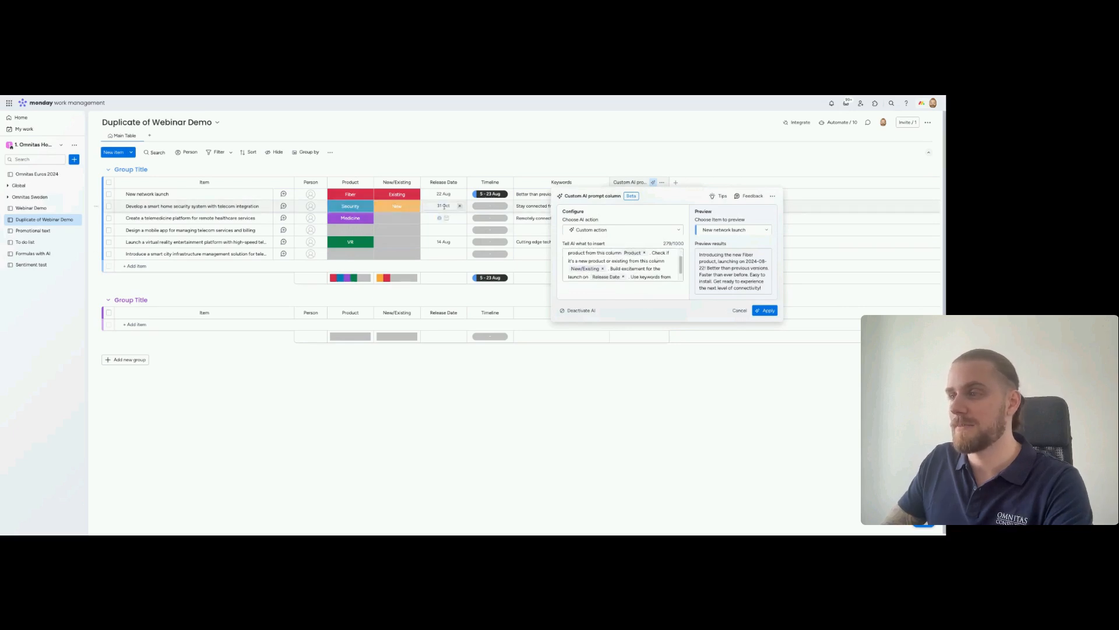
scroll(588, 256, "down", 1)
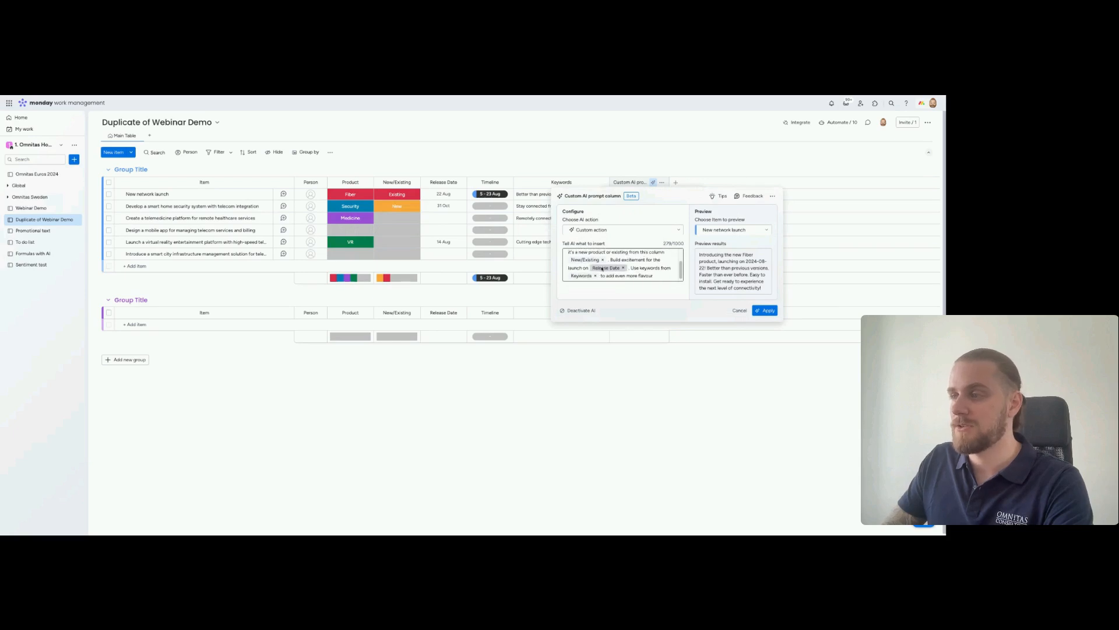
scroll(635, 272, "down", 1)
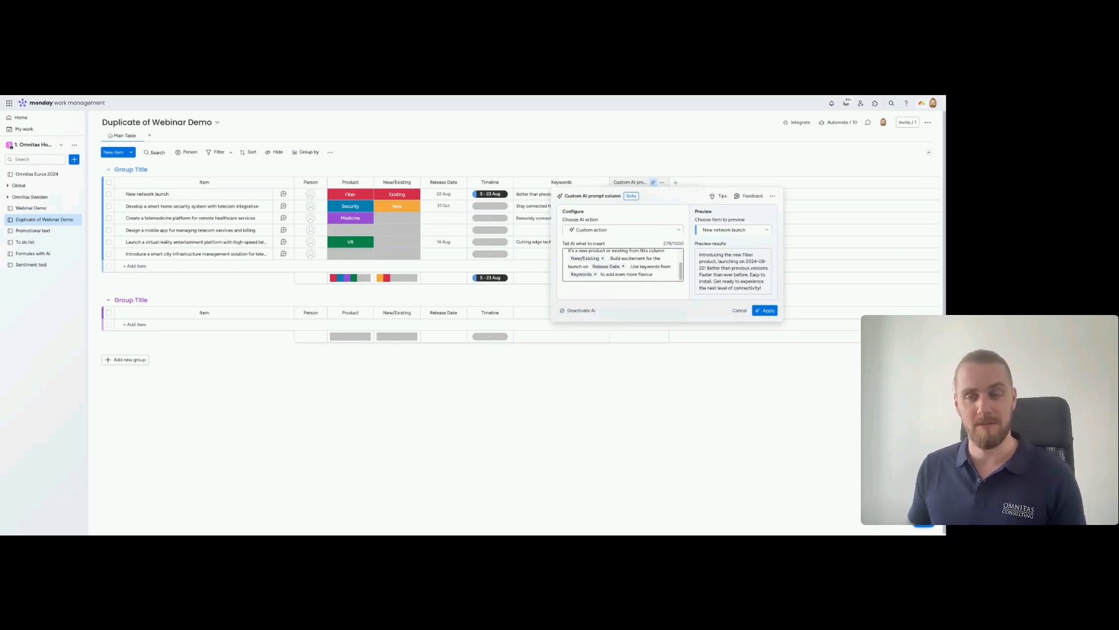
left_click(740, 310)
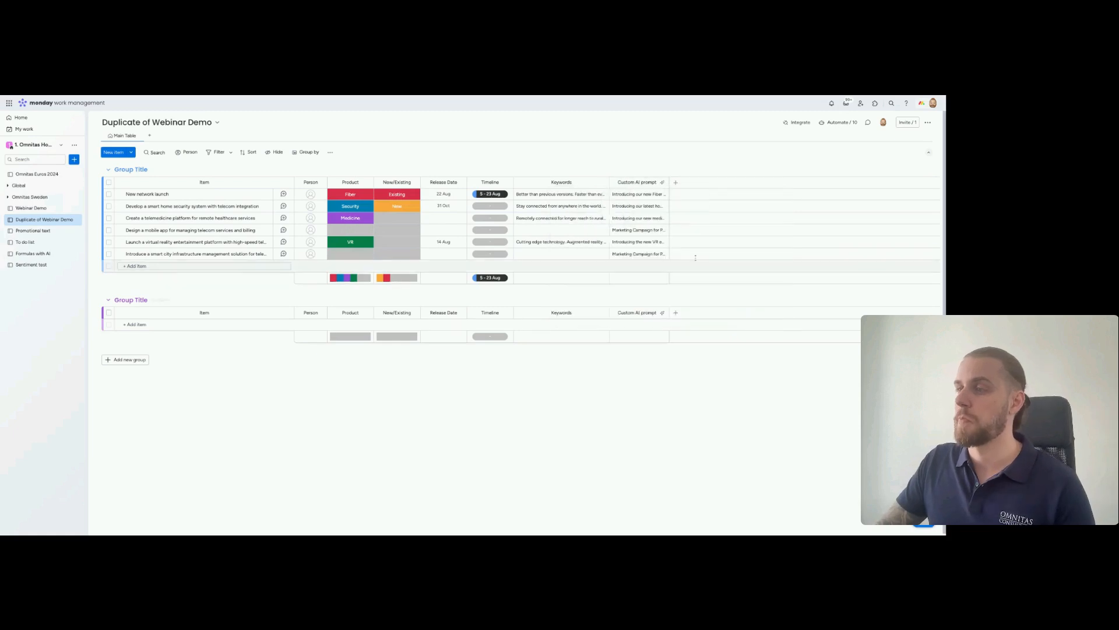
- Open the Promotional text board and look over its existing board automation
left_click(38, 232)
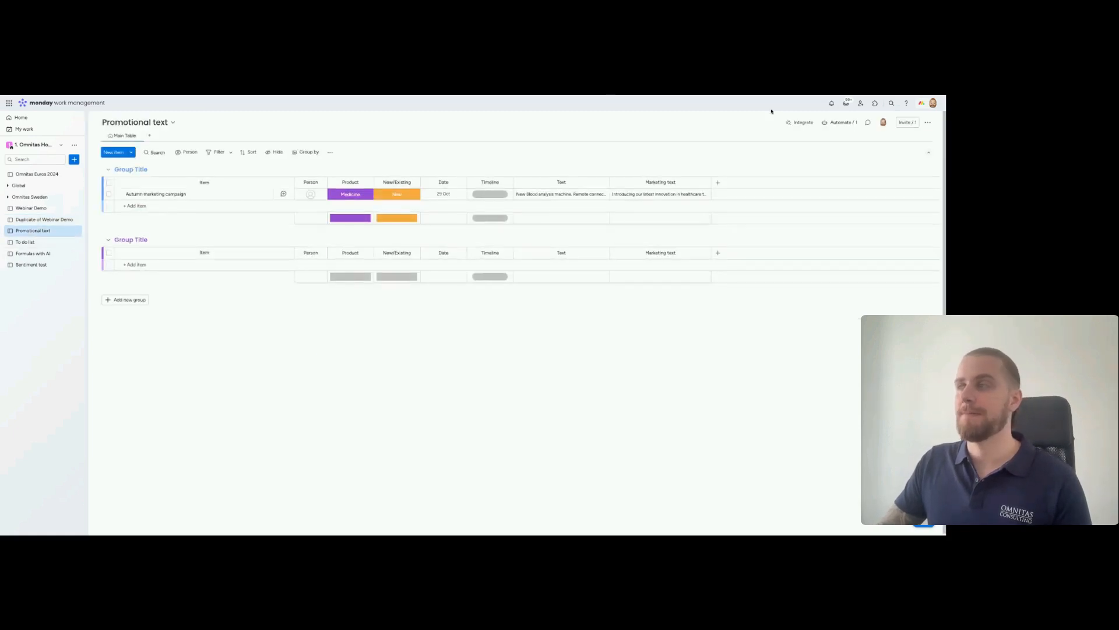
left_click(830, 122)
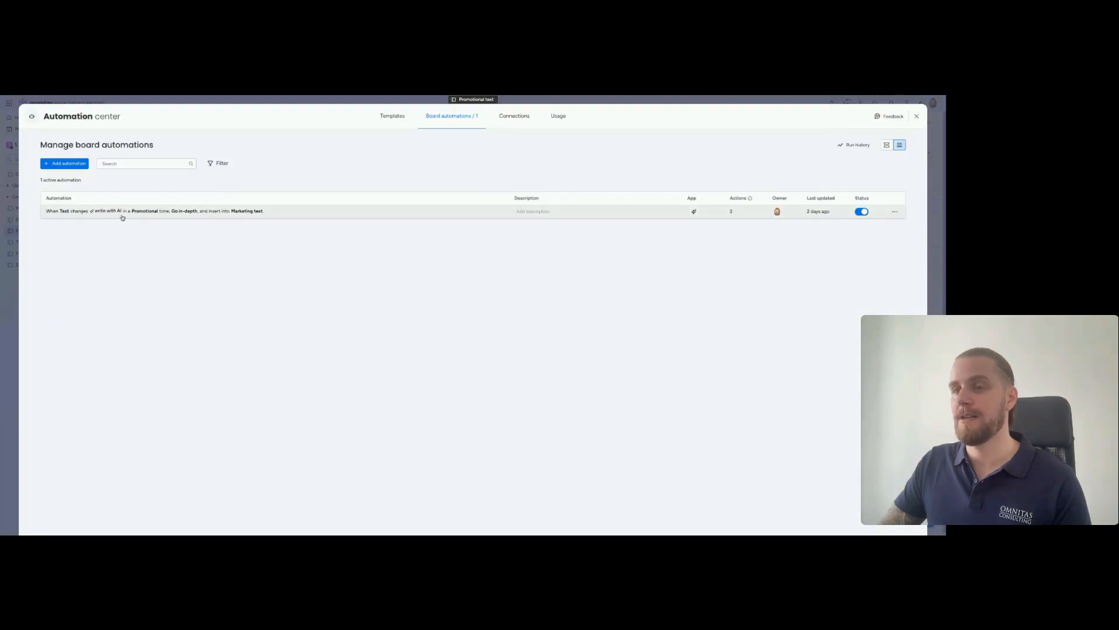
left_click(917, 116)
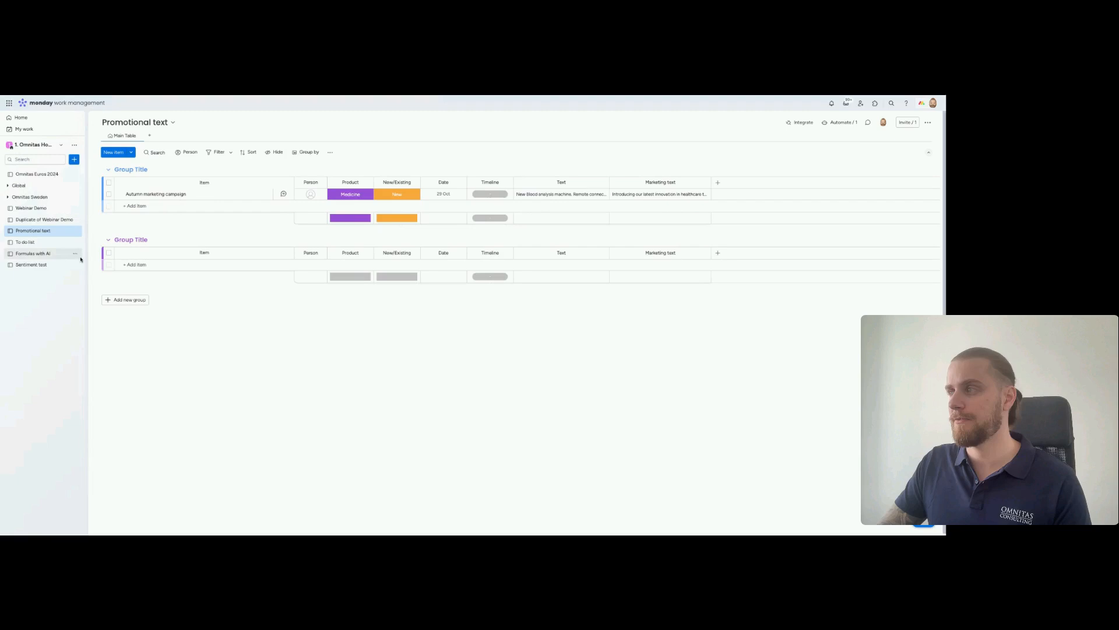
- Search the column types available on the Duplicate of Webinar Demo board for AI
left_click(44, 218)
left_click(676, 182)
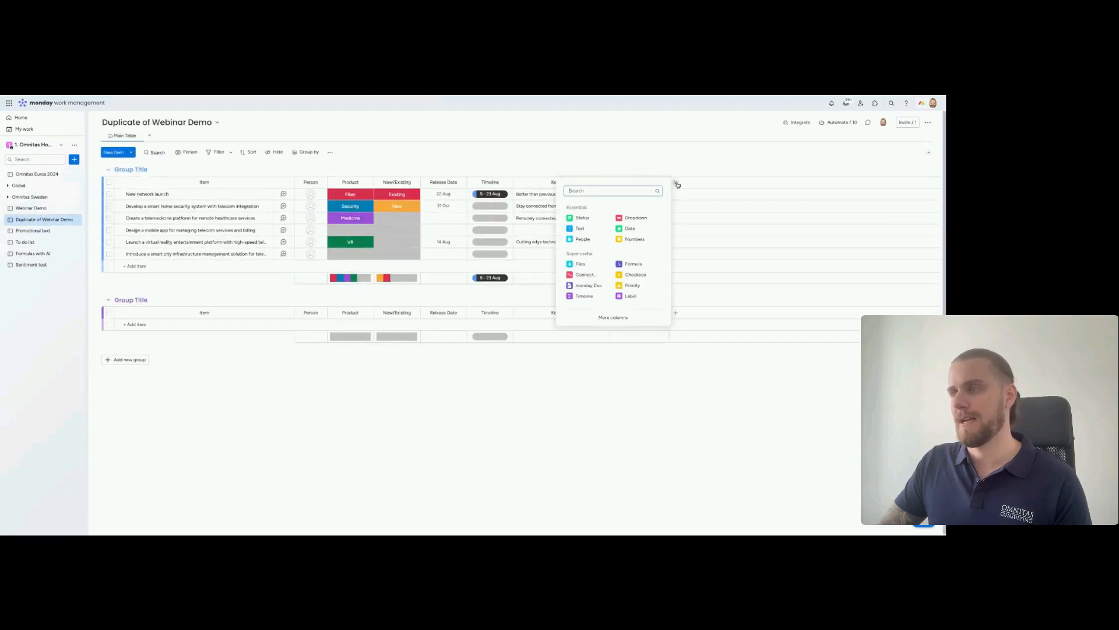
type("AI")
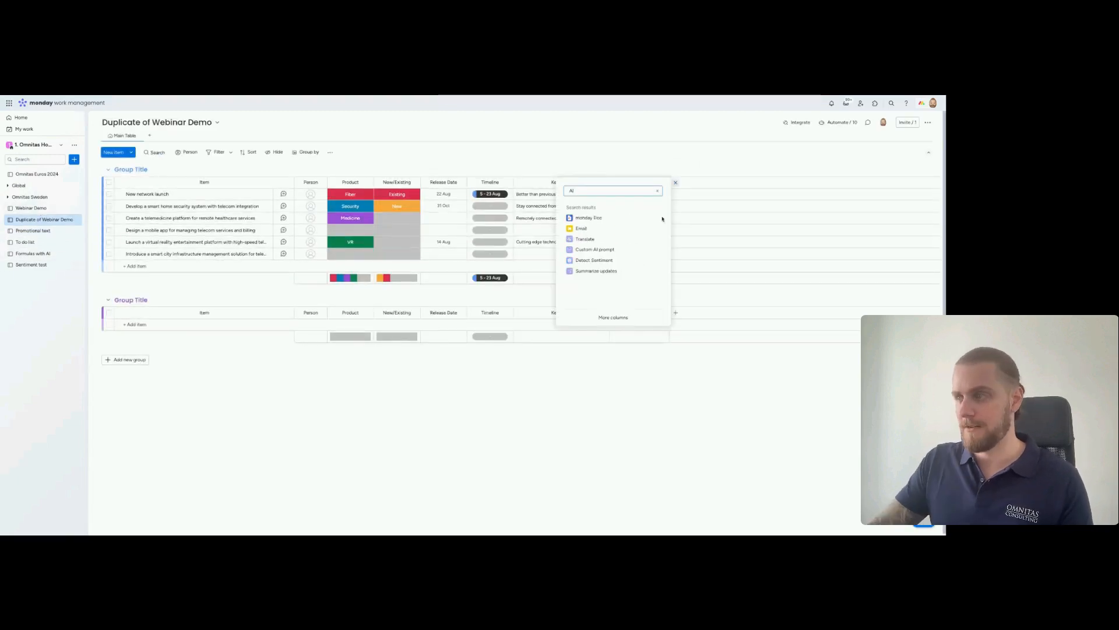
left_click(591, 249)
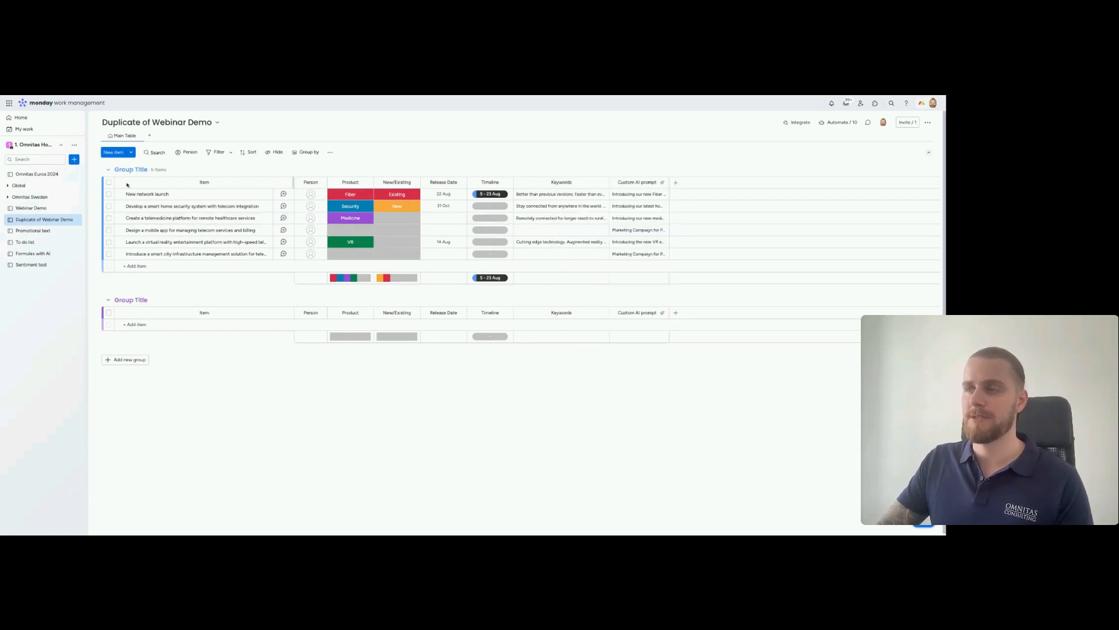
- Show the Promotional text board's automations in the card layout
left_click(39, 231)
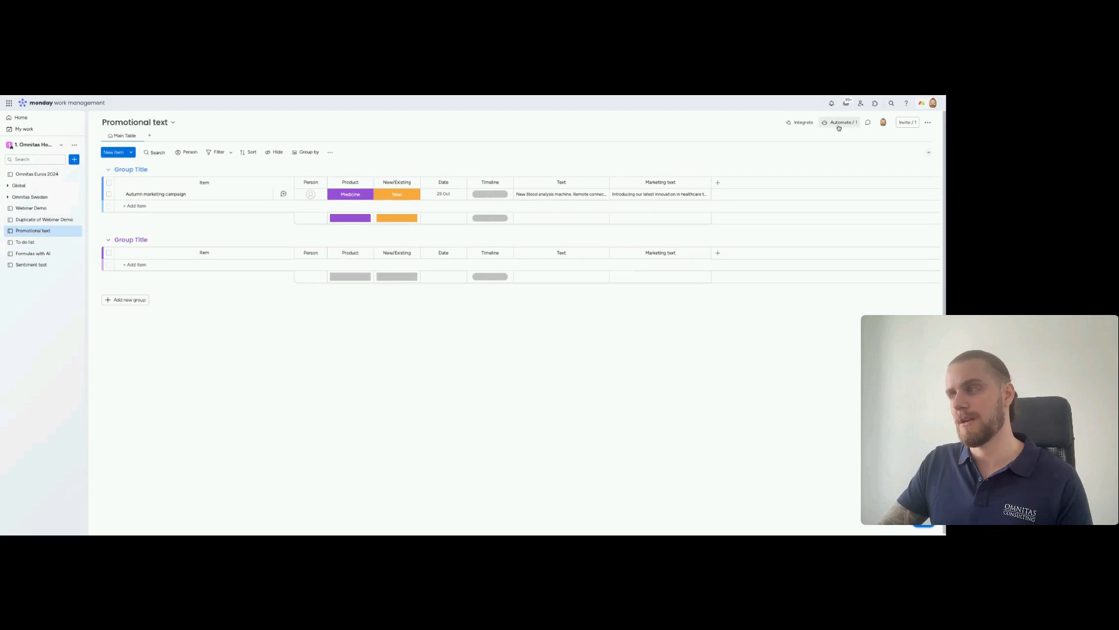
left_click(840, 123)
left_click(886, 146)
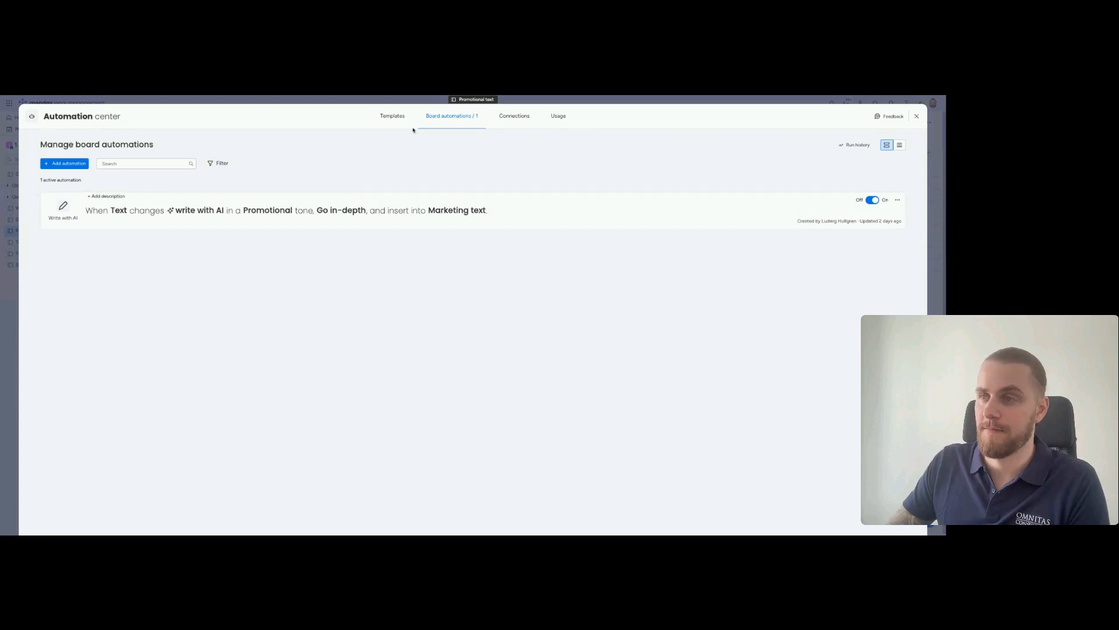
- Search the automation templates for AI, clearing and repeating the search to get the AI blocks
left_click(393, 119)
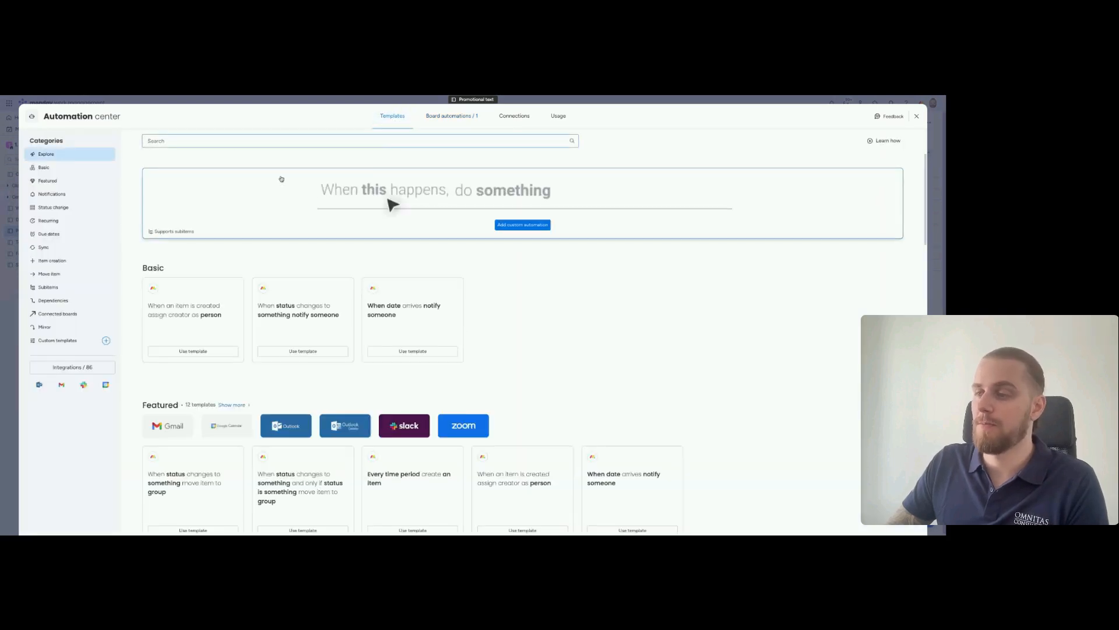
left_click(226, 143)
type("AI")
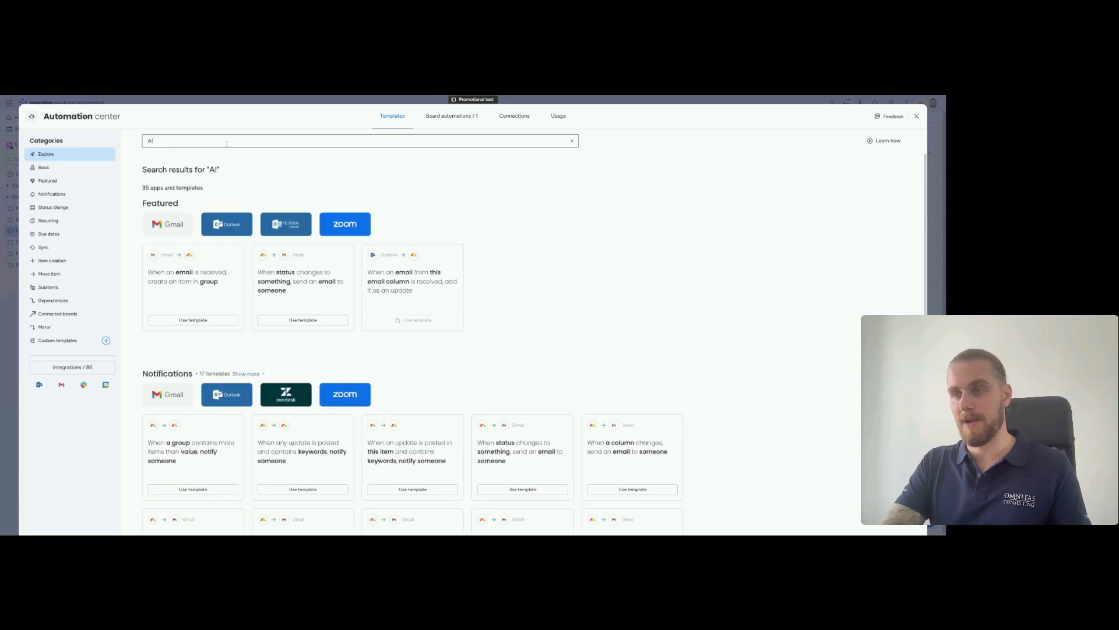
scroll(393, 281, "down", 20)
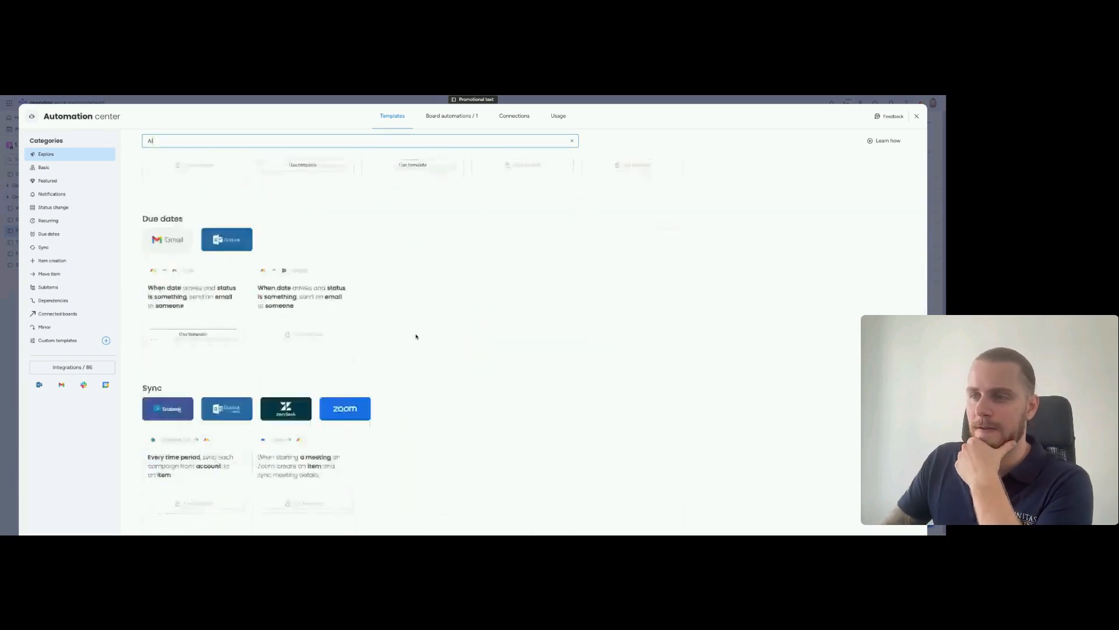
scroll(410, 335, "up", 20)
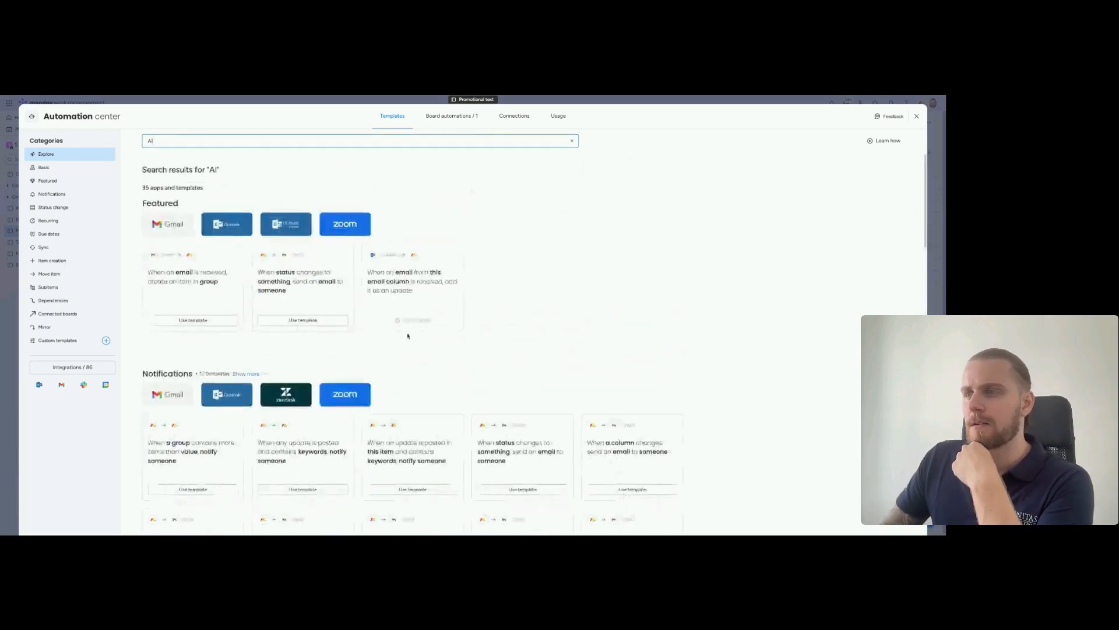
left_click(572, 141)
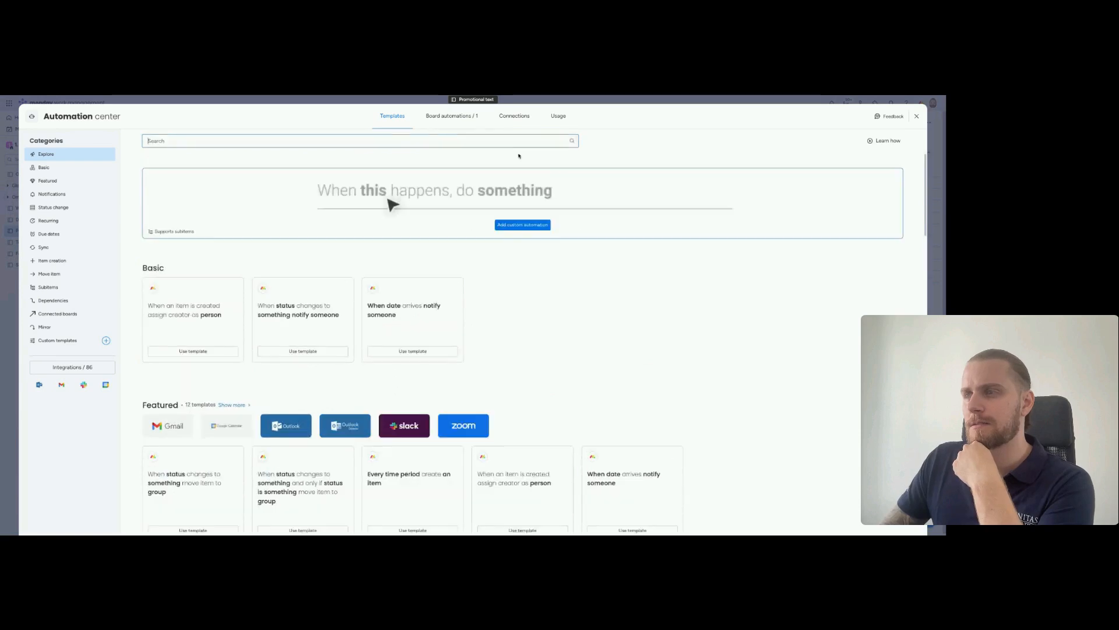
type("AI")
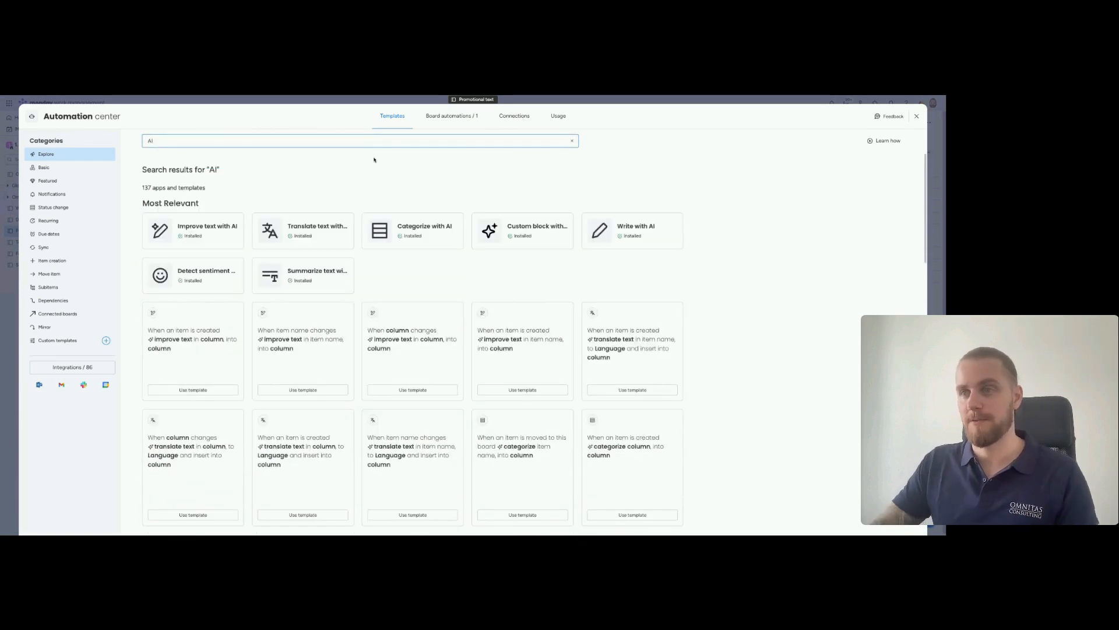
- Browse the AI automation templates and view the ones offered for Write with AI
scroll(708, 252, "down", 1)
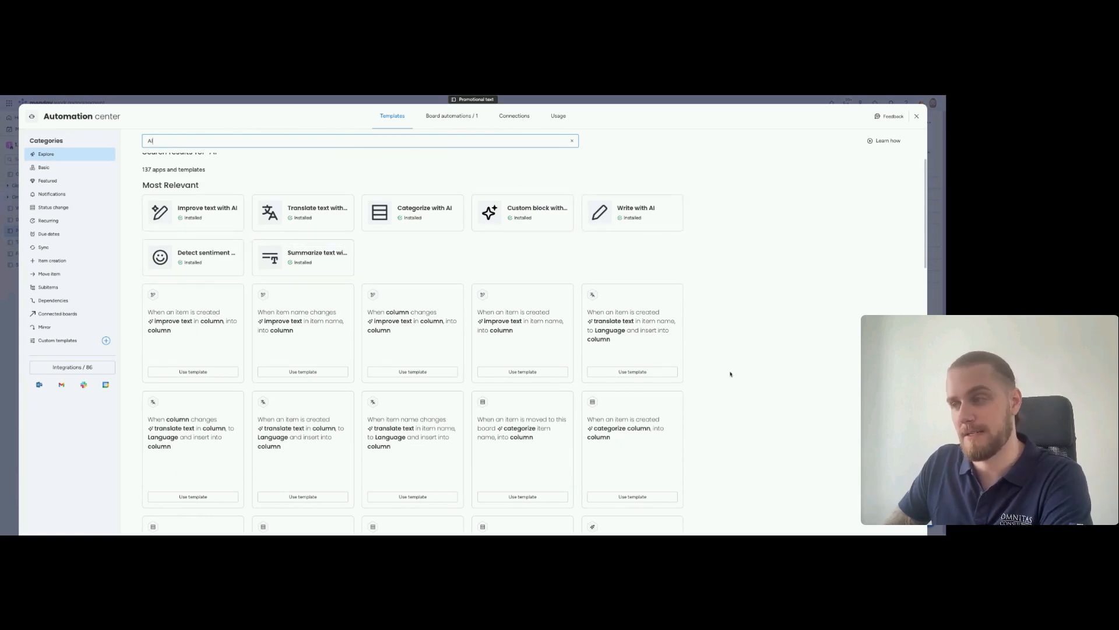
scroll(730, 375, "down", 5)
scroll(442, 348, "down", 5)
scroll(443, 344, "up", 12)
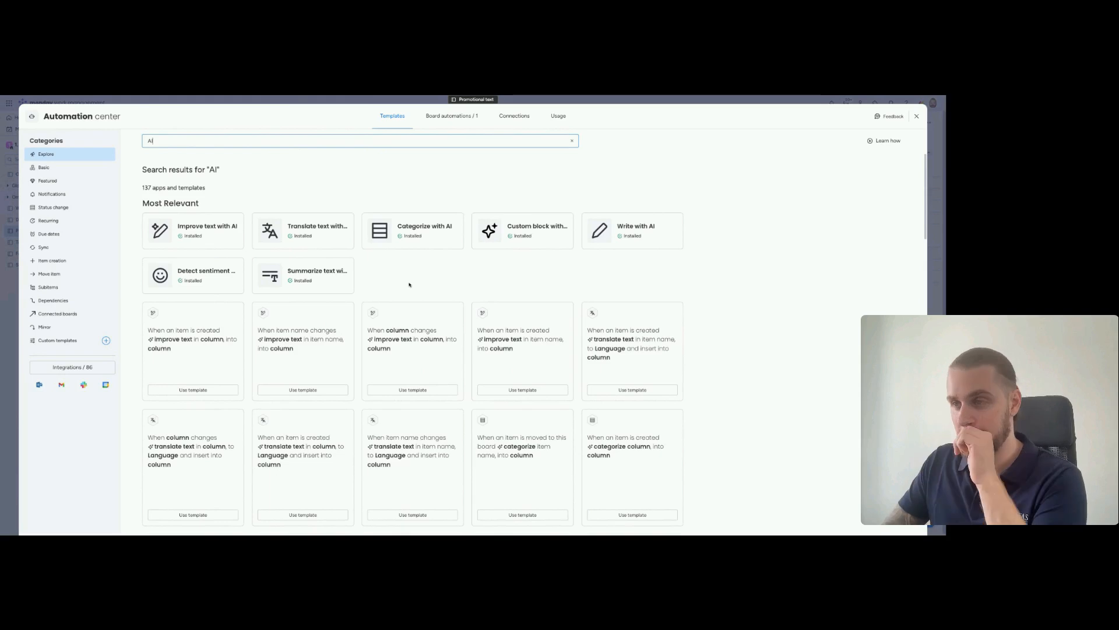
left_click(639, 229)
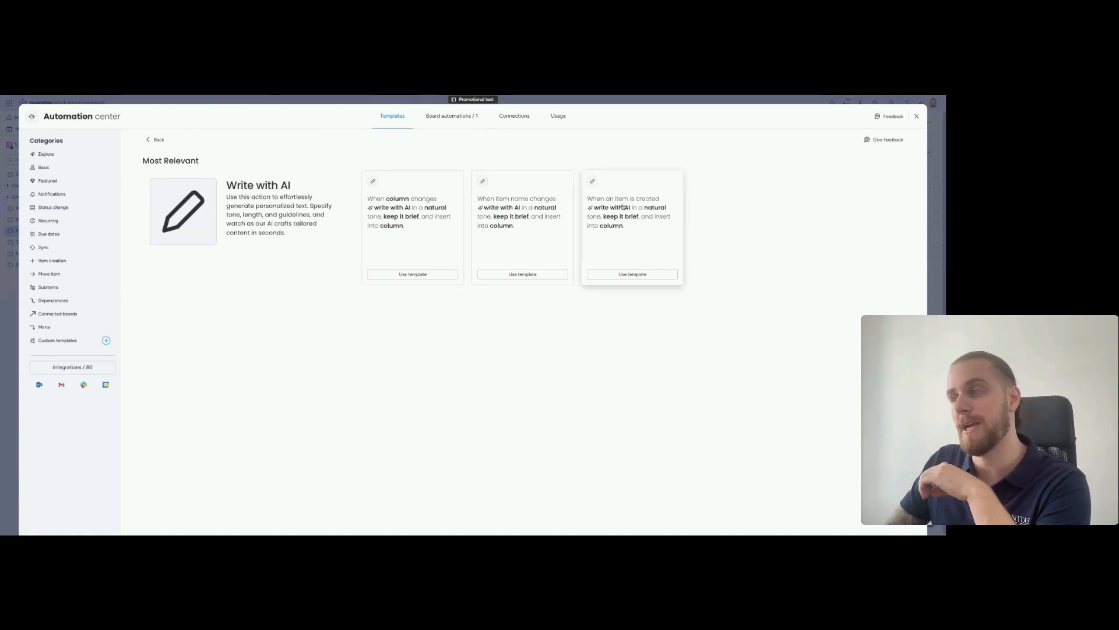
- Open the board's existing write with AI automation and check the columns available for its trigger
left_click(451, 115)
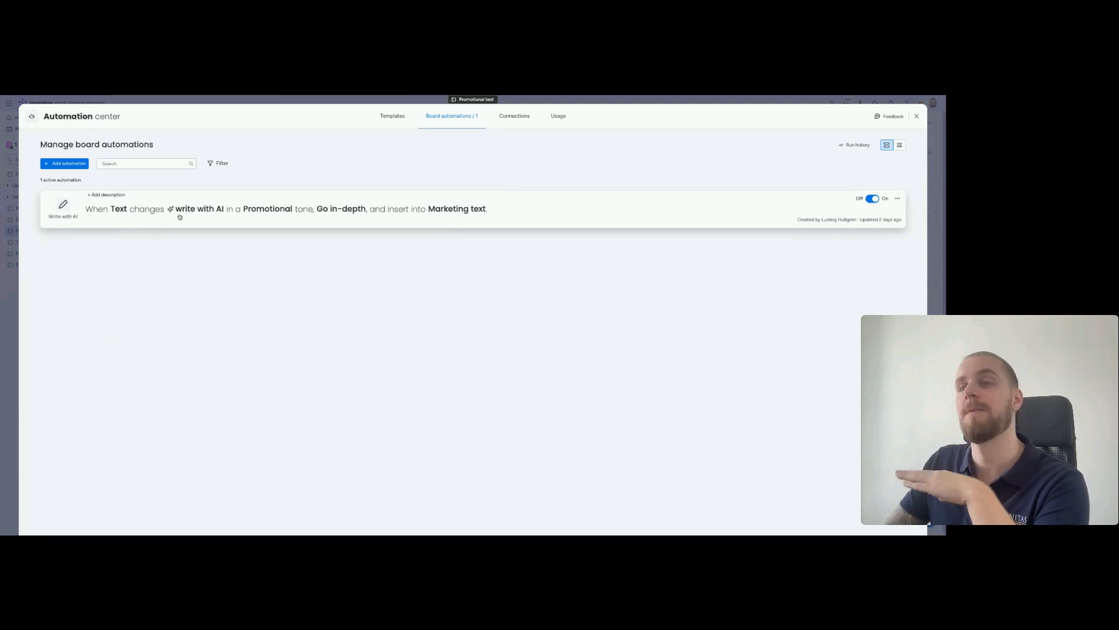
left_click(276, 219)
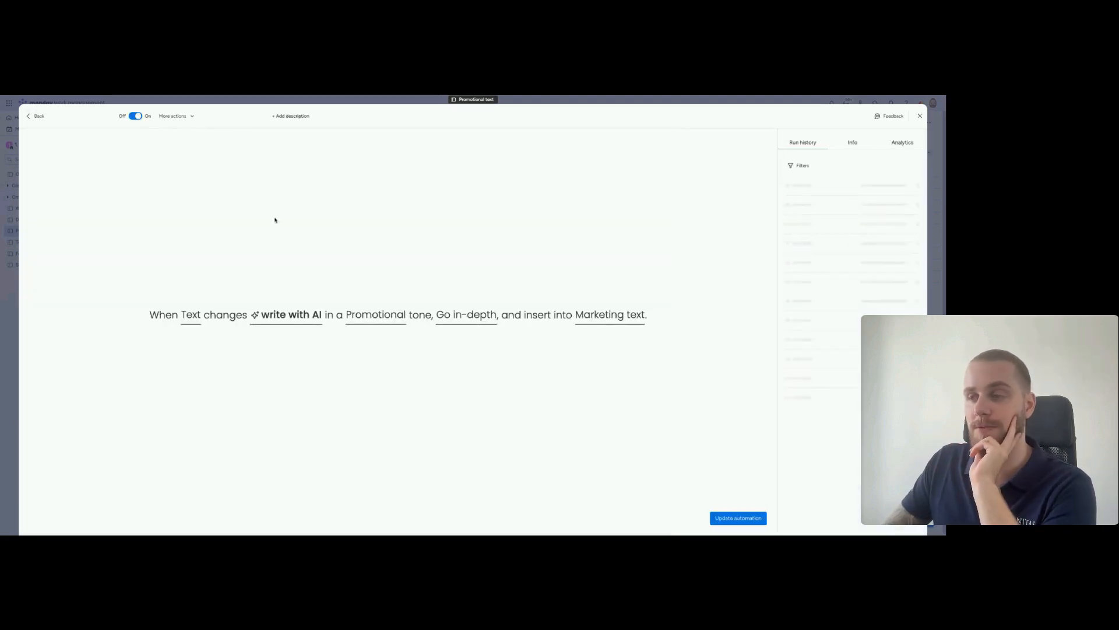
left_click(192, 321)
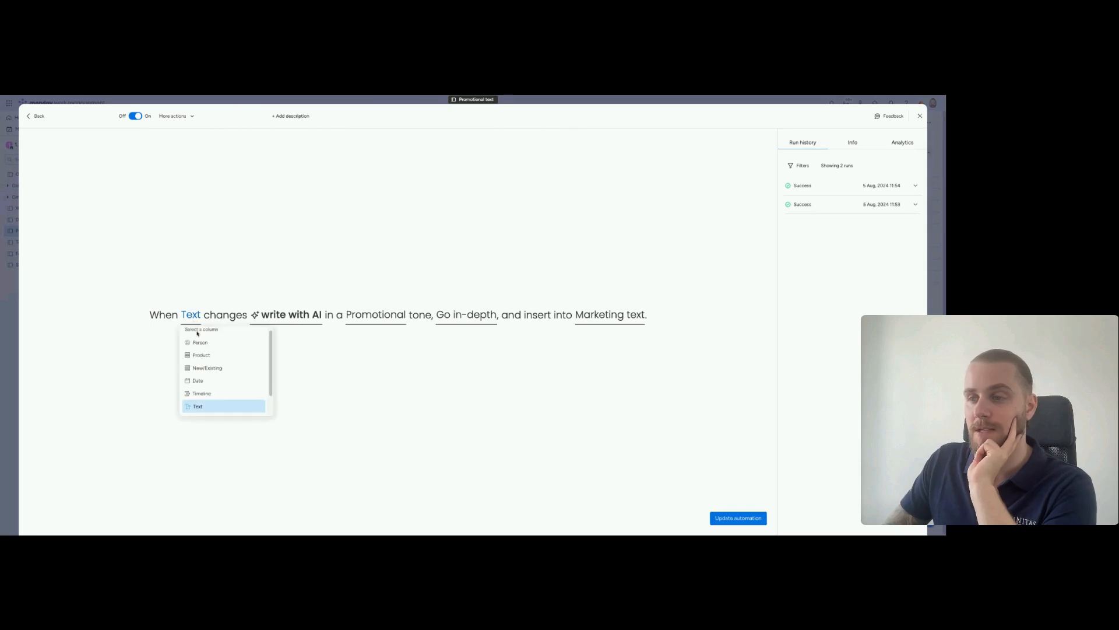
left_click(318, 389)
- Review the write with AI prompt and its auto-populate fields, and close it without changes
left_click(274, 324)
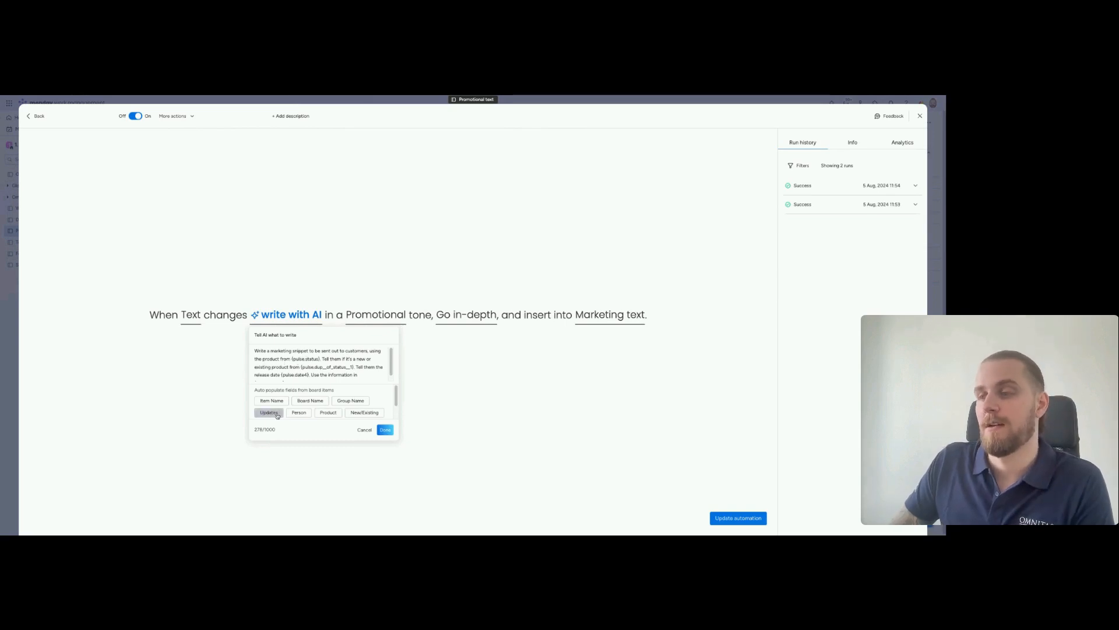
scroll(324, 410, "down", 1)
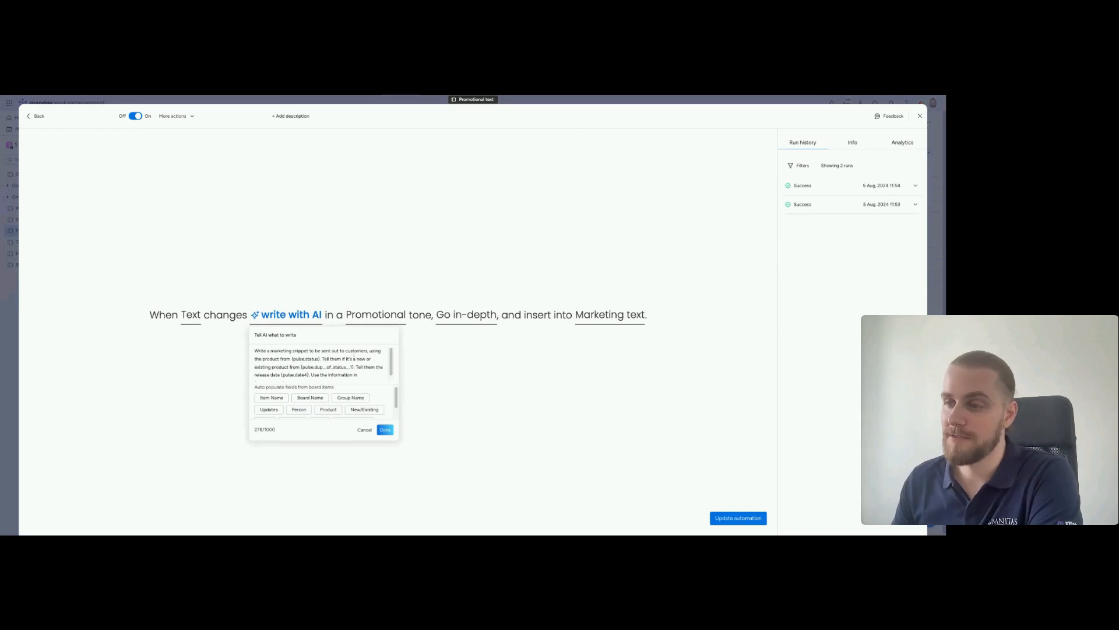
scroll(324, 399, "down", 1)
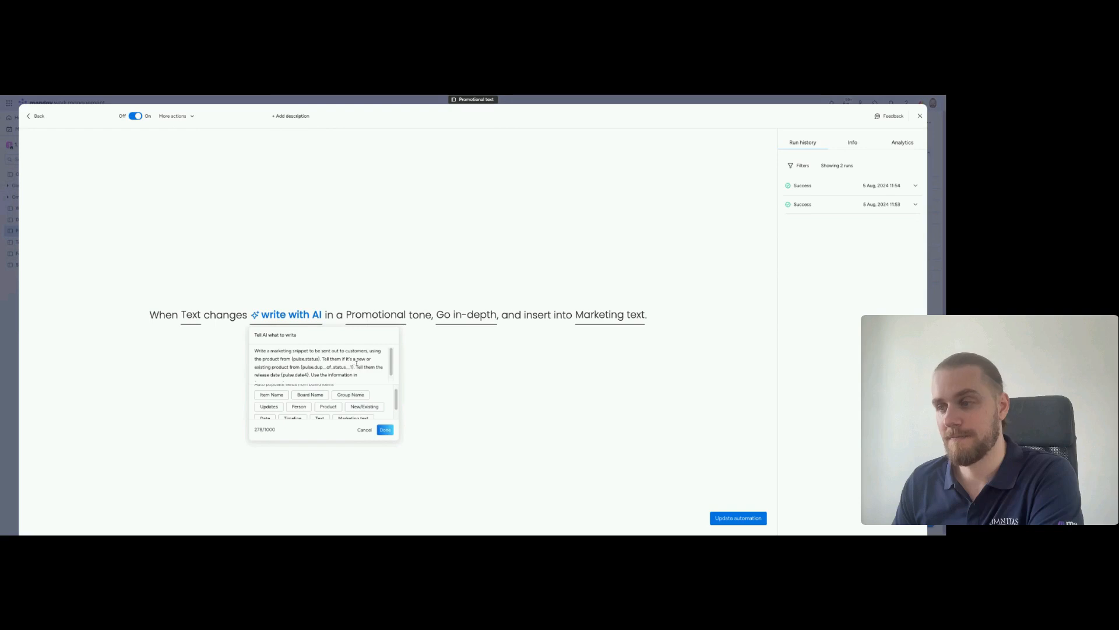
scroll(357, 362, "down", 2)
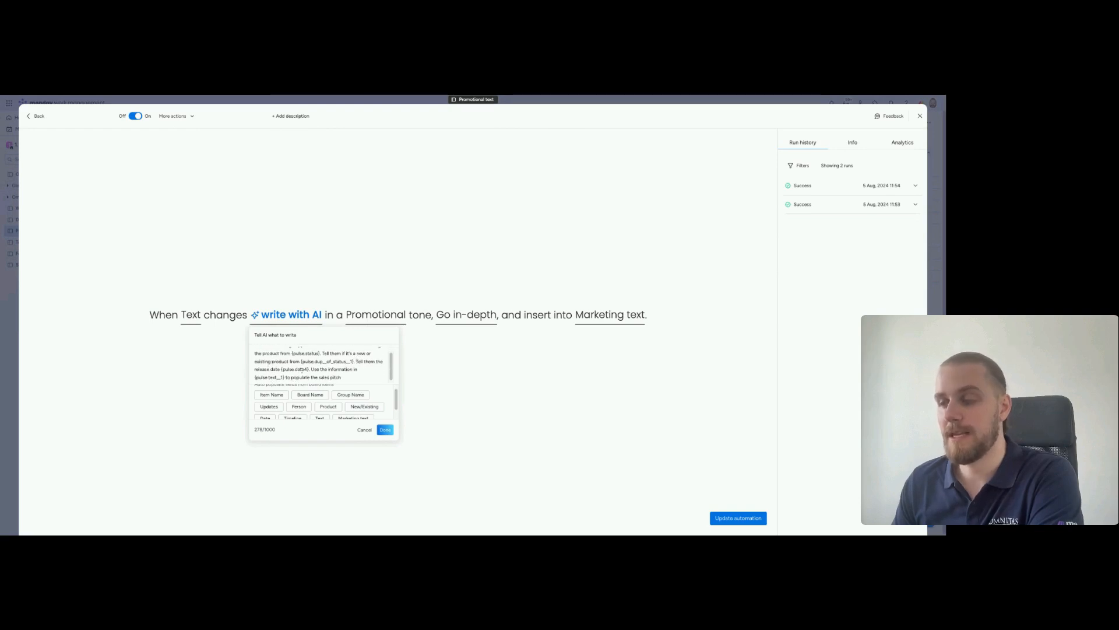
scroll(313, 396, "down", 1)
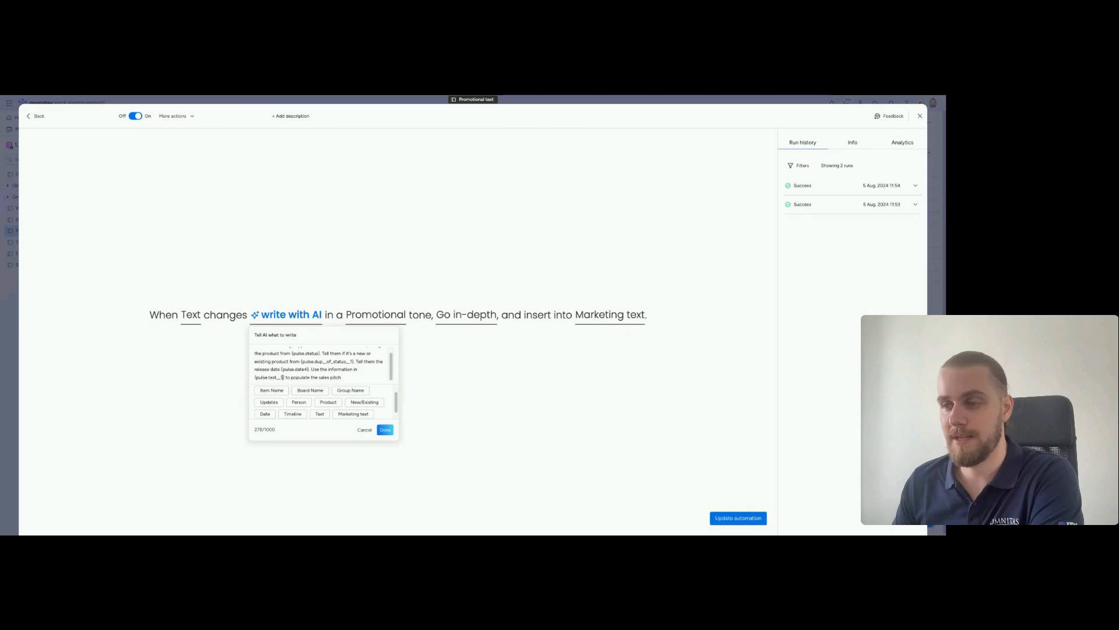
scroll(320, 416, "down", 1)
scroll(321, 416, "down", 1)
scroll(351, 409, "up", 1)
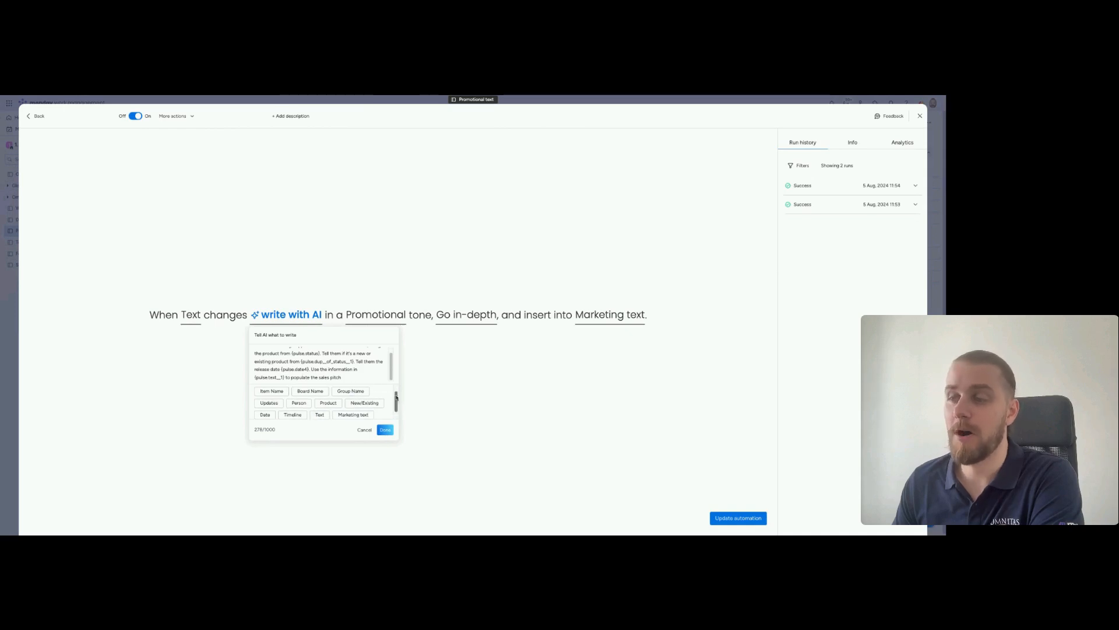
left_click(366, 430)
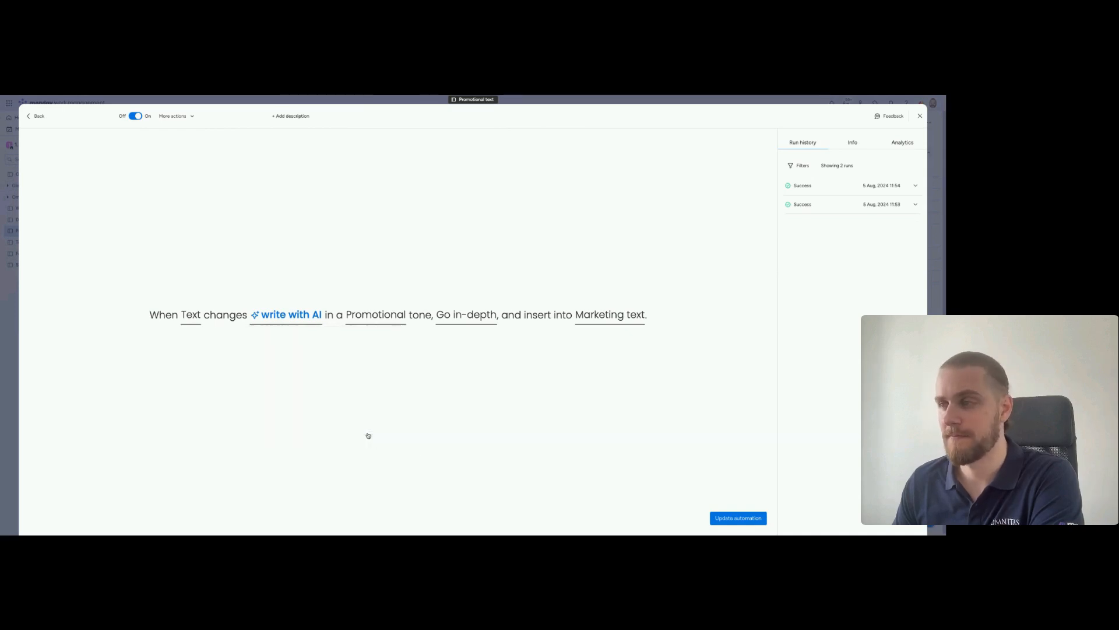
- Review the tone and length options of the write with AI automation and close it without updating
left_click(381, 320)
scroll(383, 348, "down", 3)
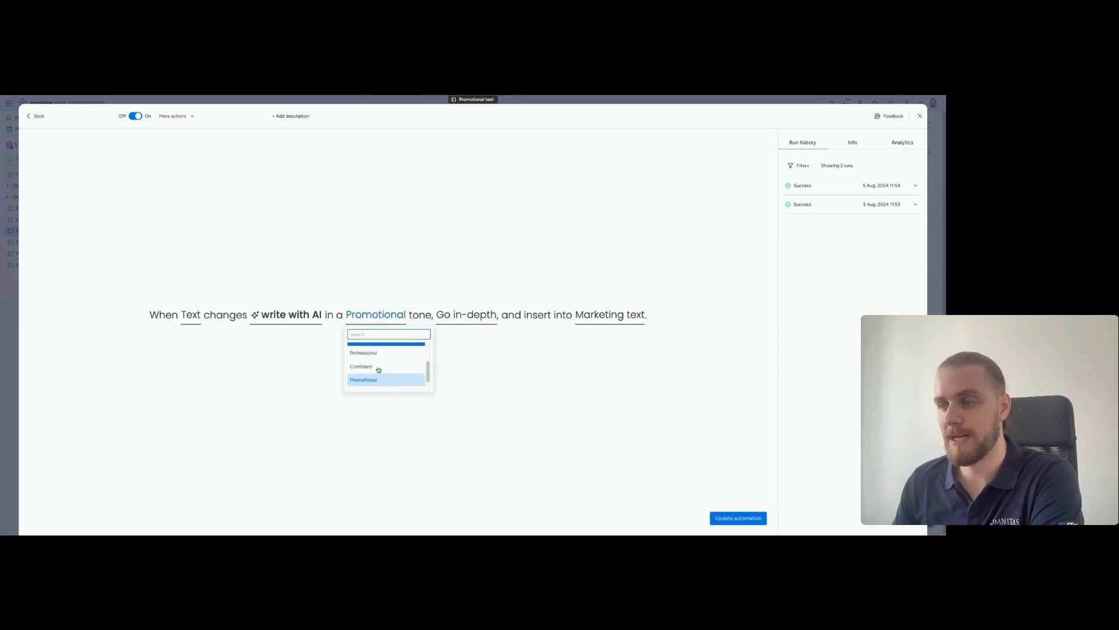
scroll(382, 373, "down", 1)
scroll(383, 380, "down", 1)
left_click(472, 363)
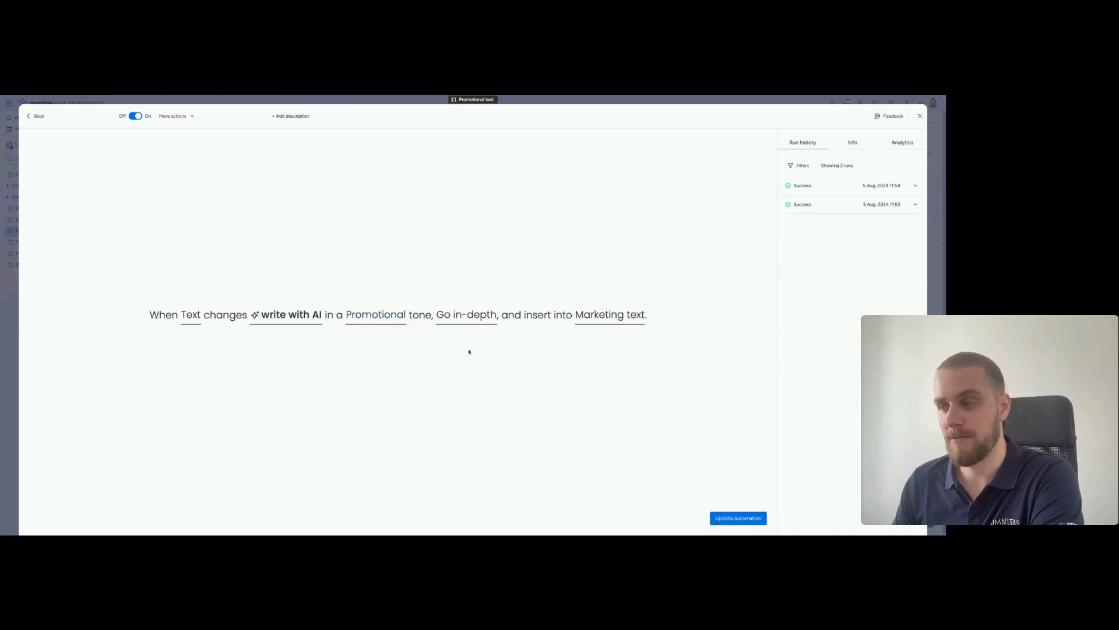
left_click(460, 318)
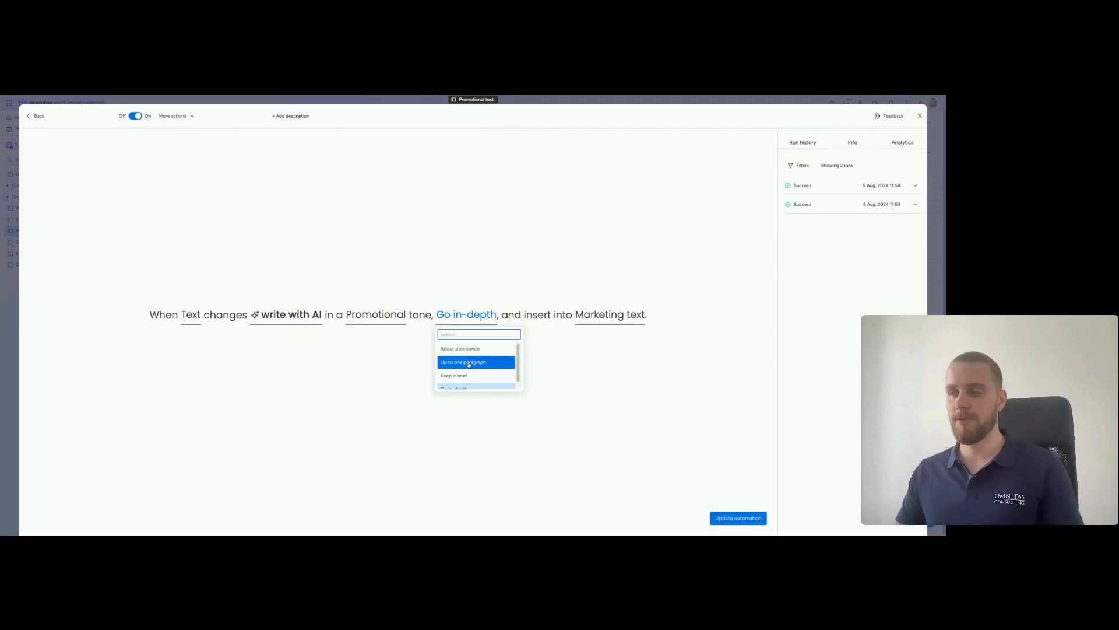
scroll(472, 367, "down", 1)
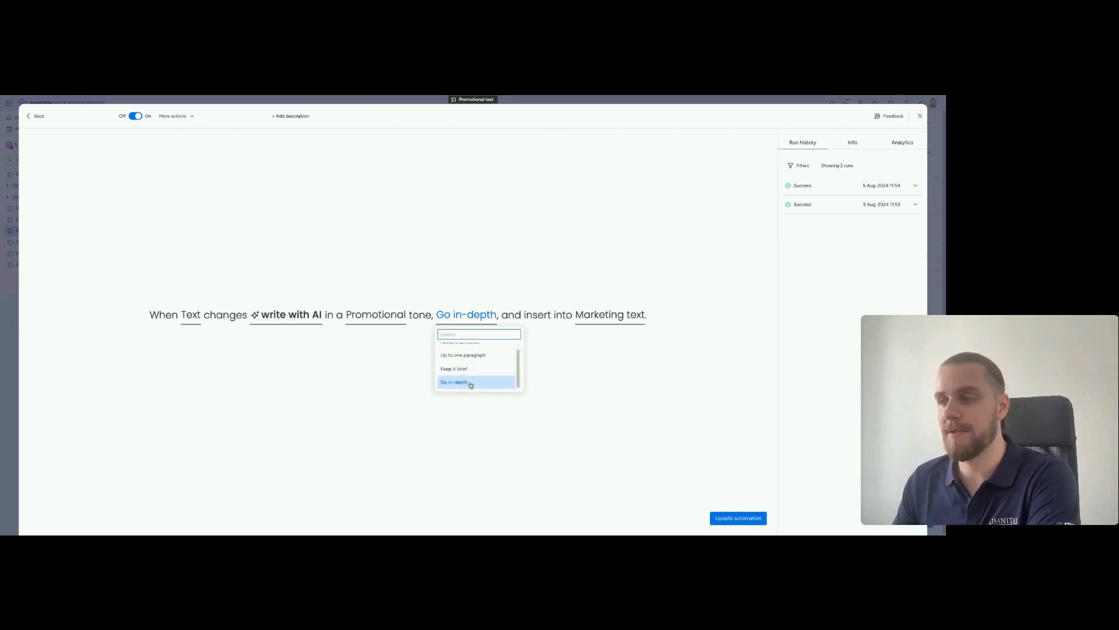
left_click(537, 379)
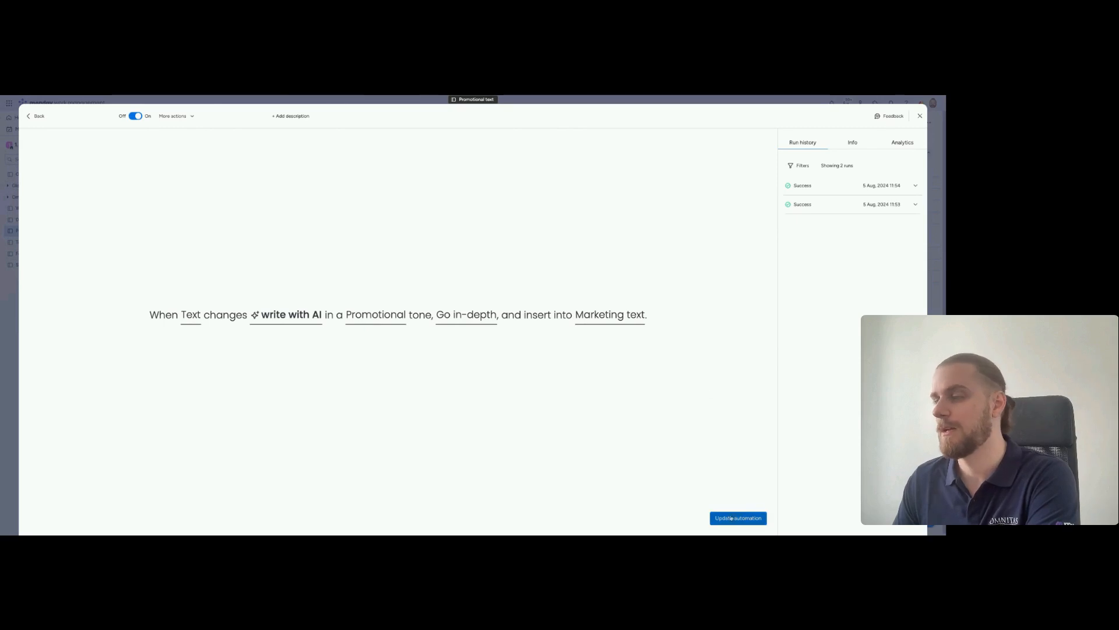
left_click(921, 117)
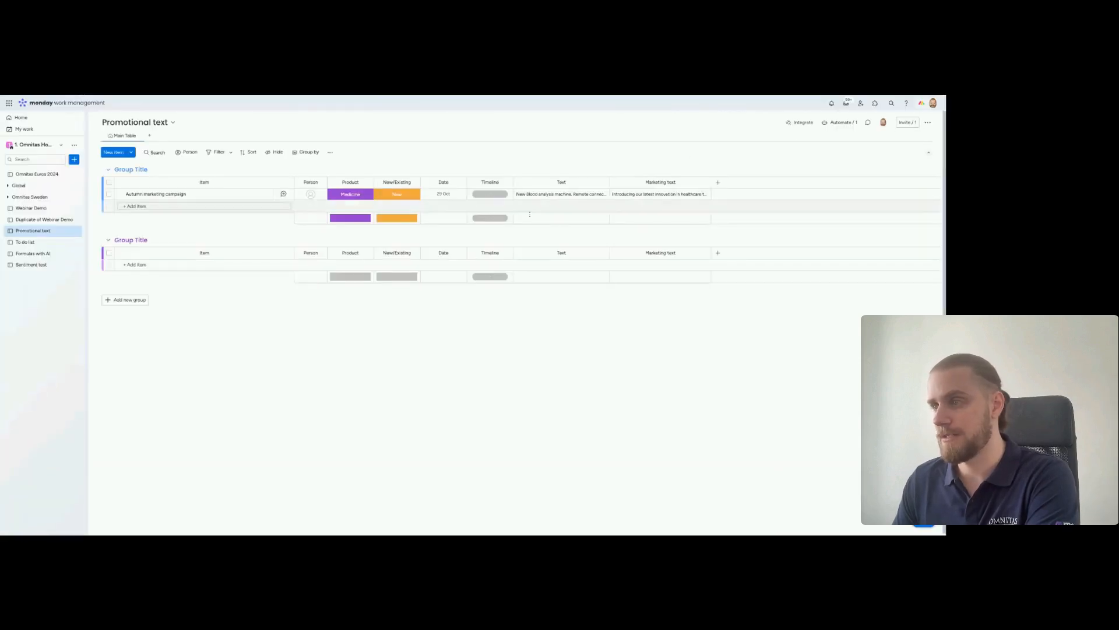
- Add an item named "Summer beach campaign" to the first group of the Promotional text board
left_click(172, 206)
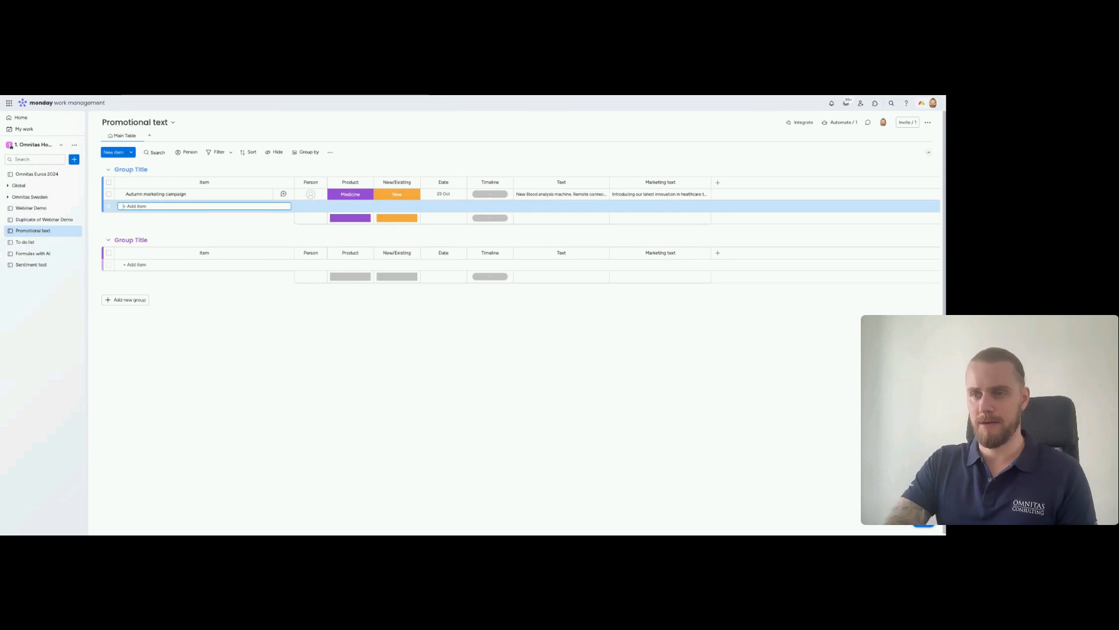
type("Summer beach")
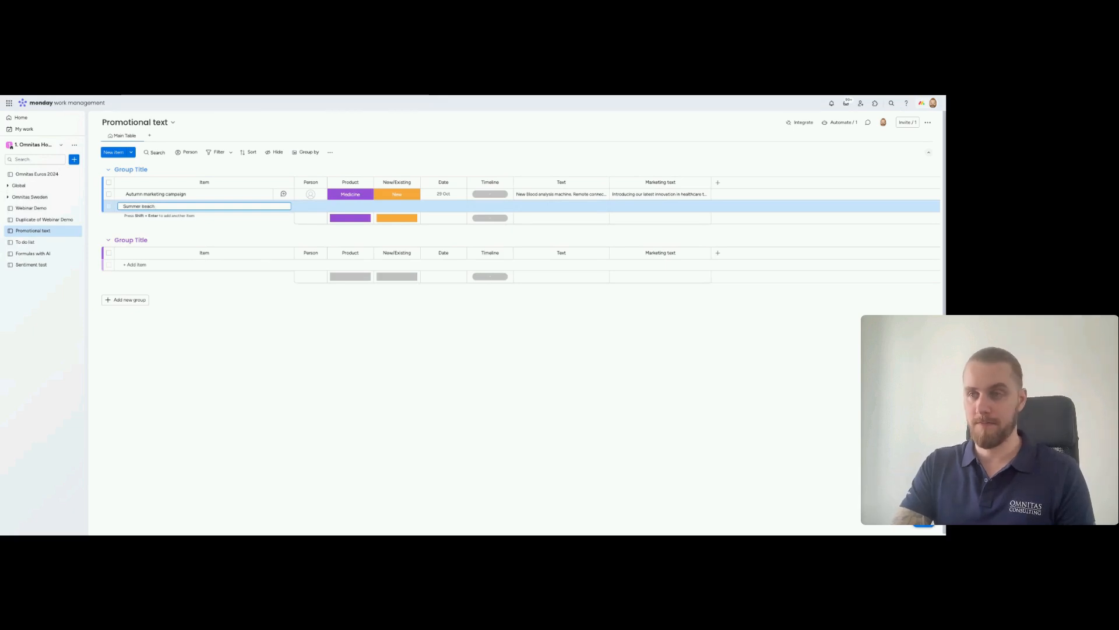
type(" campaign")
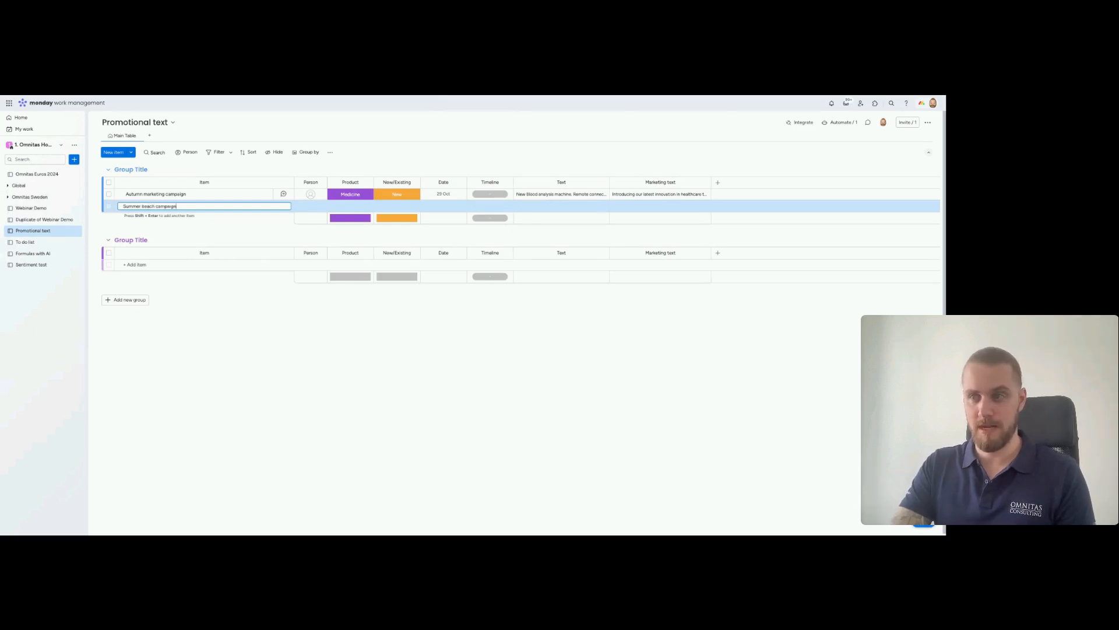
key("Return")
- Set the Summer beach campaign's product to Devices and its New/Existing status to New
left_click(348, 207)
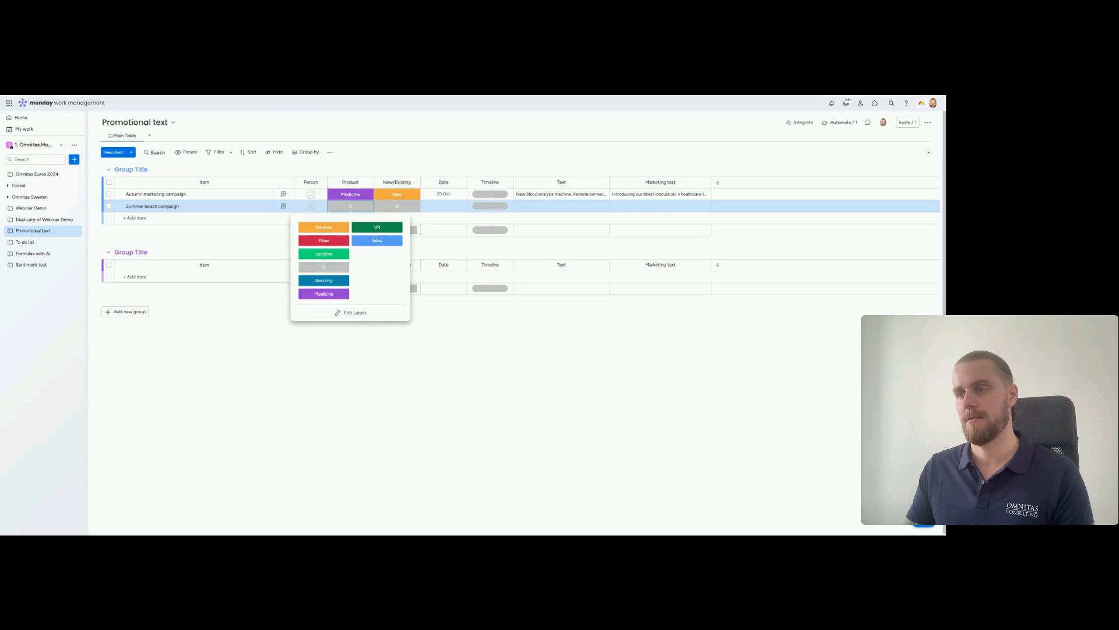
left_click(338, 239)
left_click(344, 206)
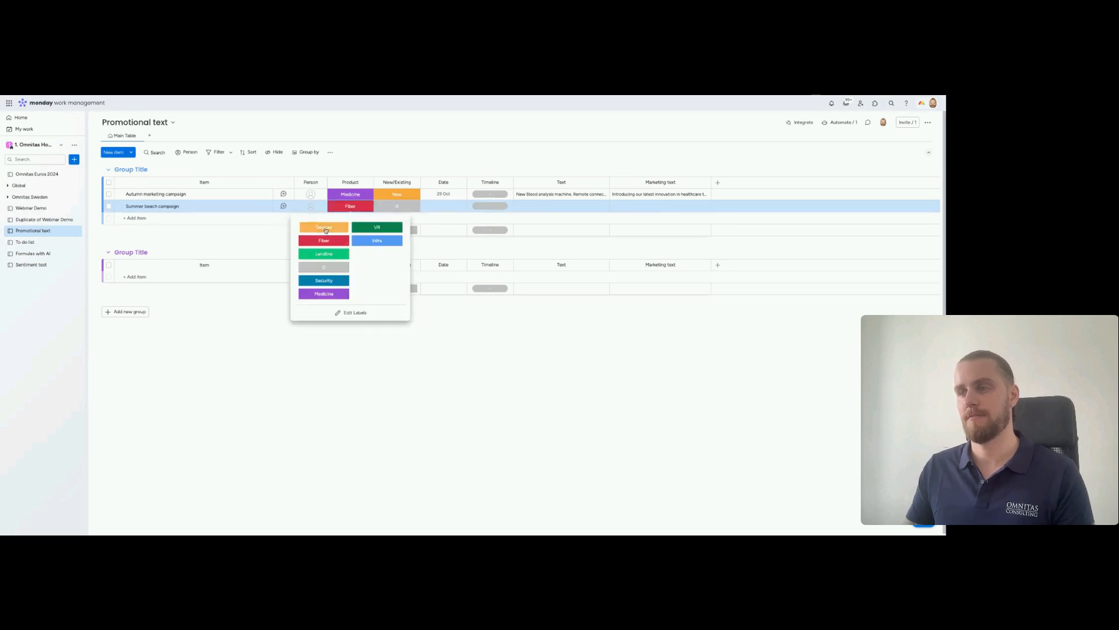
left_click(324, 227)
left_click(397, 207)
left_click(398, 229)
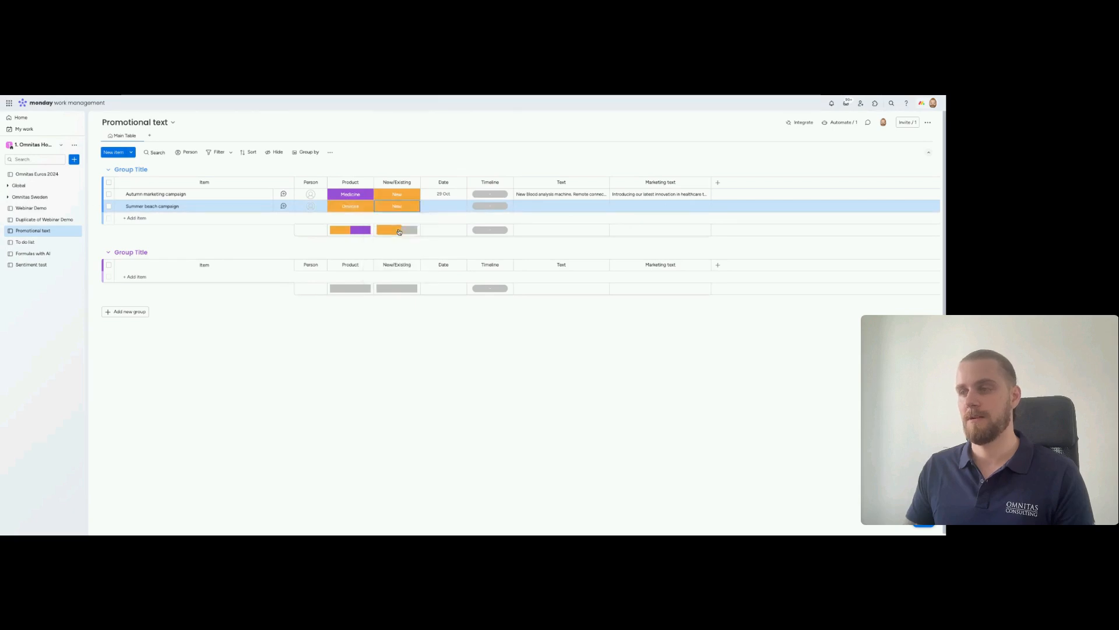
- Set the Summer beach campaign's date to 30 June
left_click(443, 206)
left_click(472, 247)
left_click(471, 248)
left_click(480, 318)
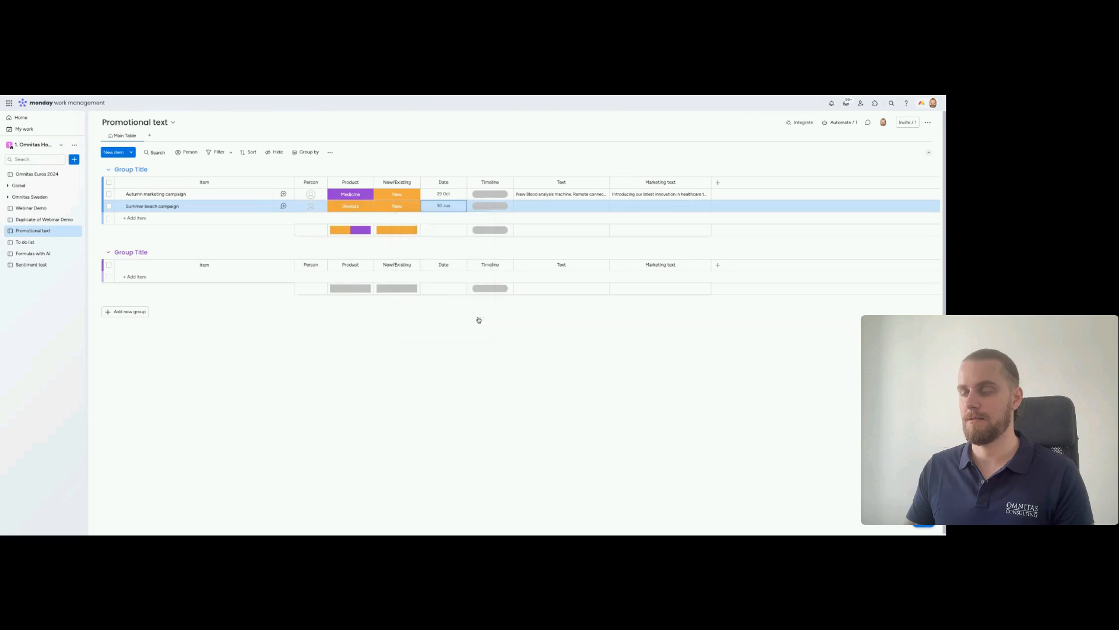
- Set its Text to "New waterproof phone, perfect for the beach and useful for the whole family. Stay connected anywhere. Dont miss out on this awesome phone"
left_click(557, 206)
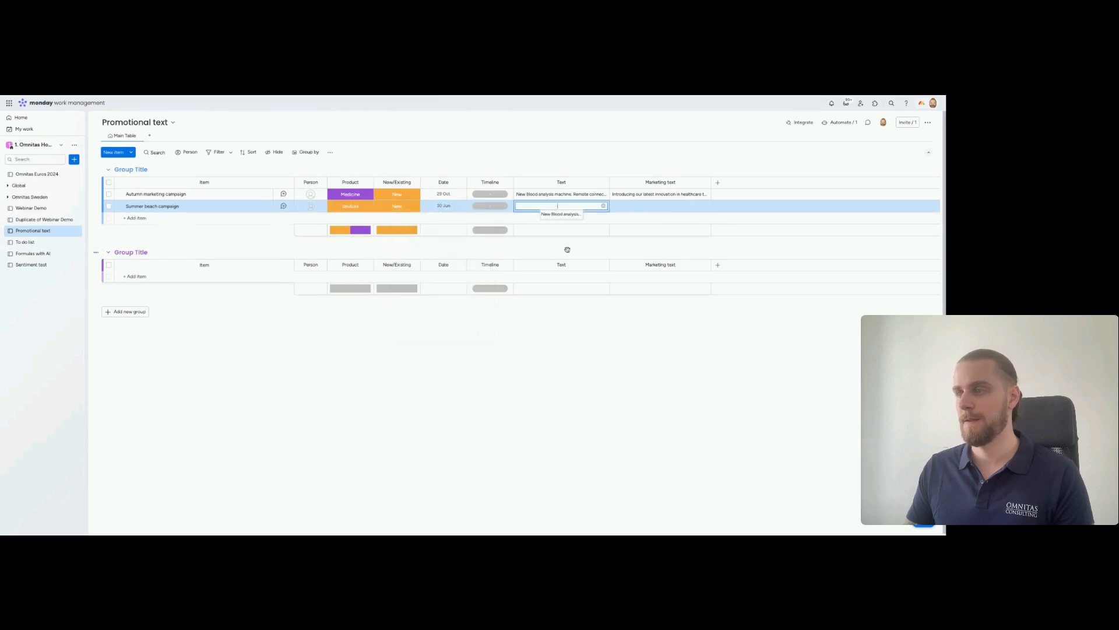
type("New")
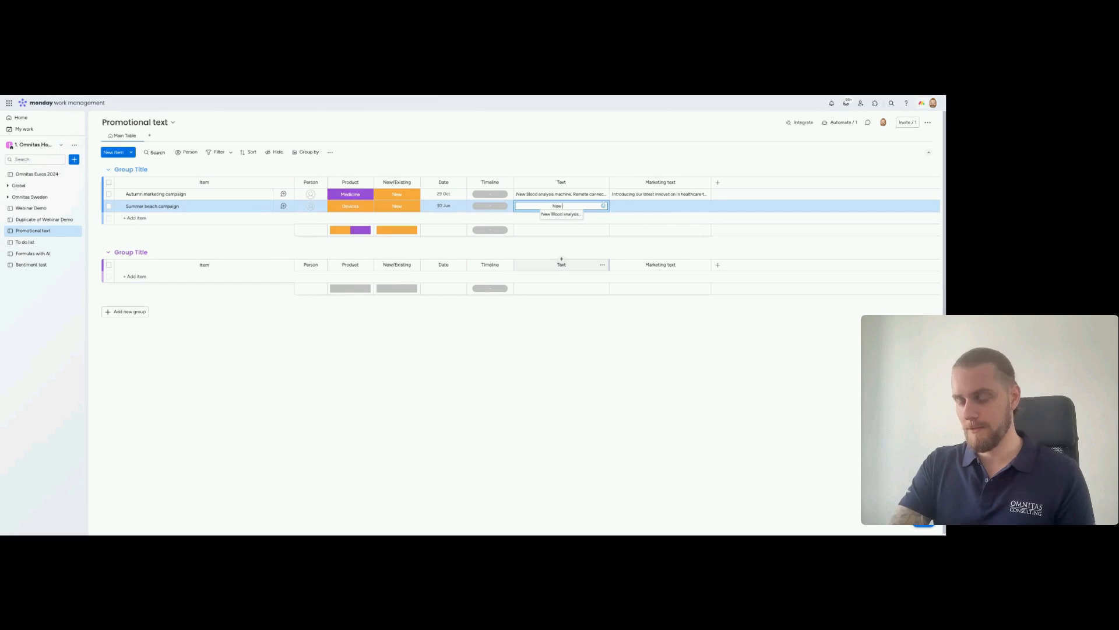
type(" waterproof")
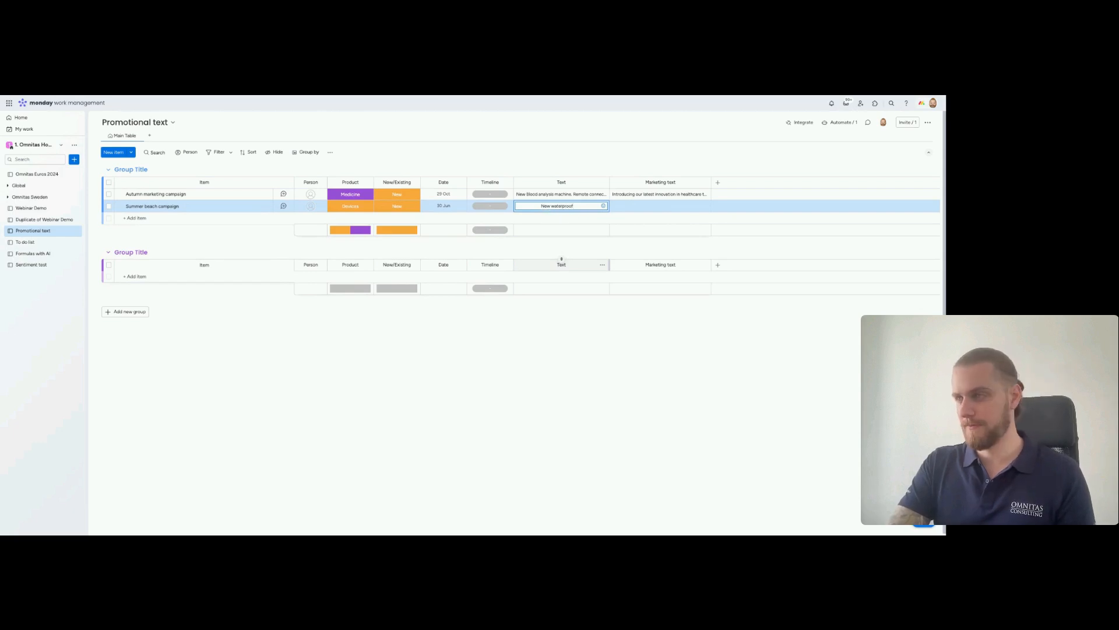
type(" phone, perfect for")
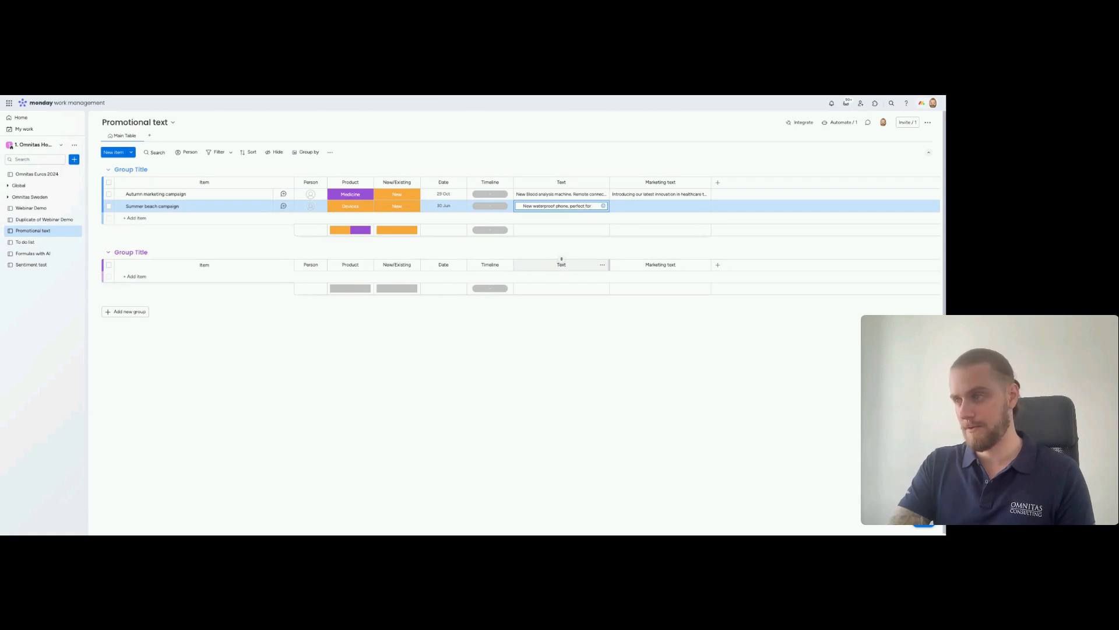
type(" the bea")
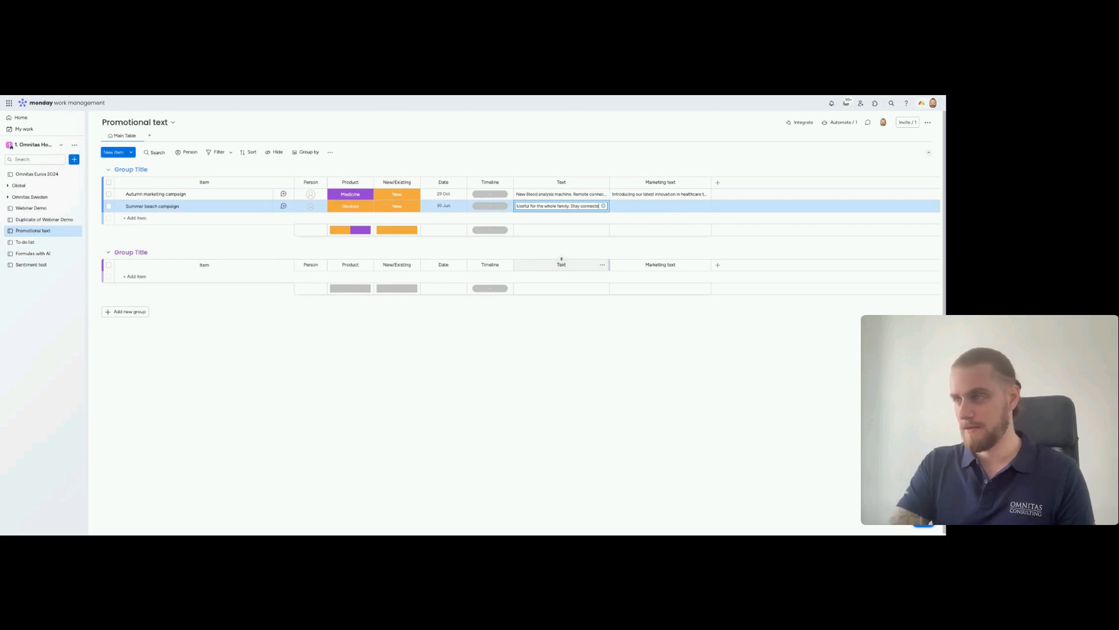
key("BackSpace")
key("BackSpace")
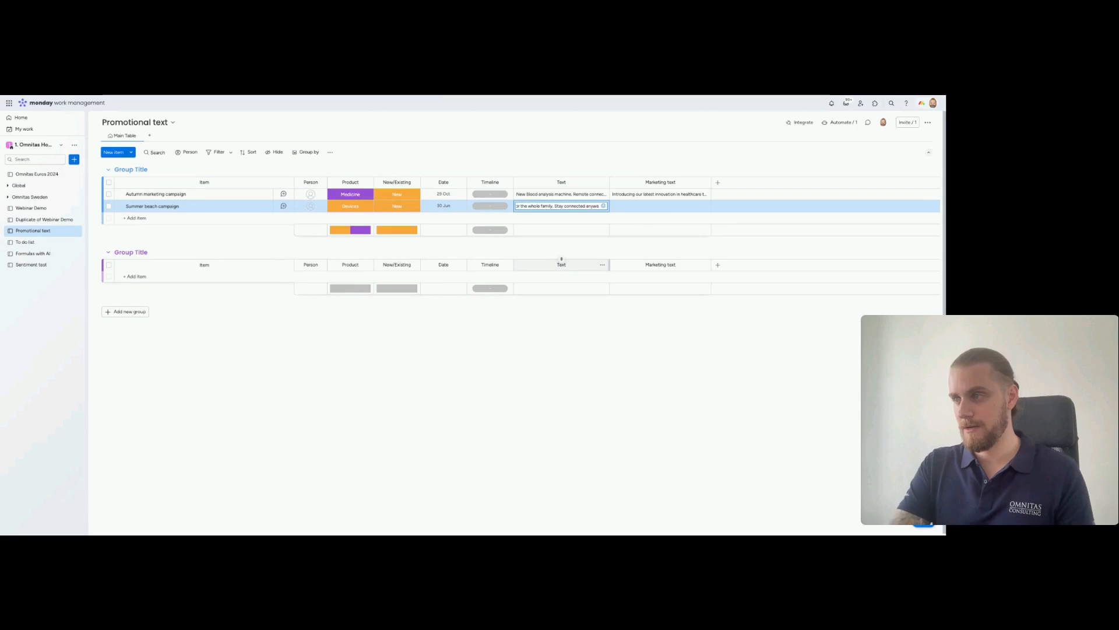
type(". Dont miss out")
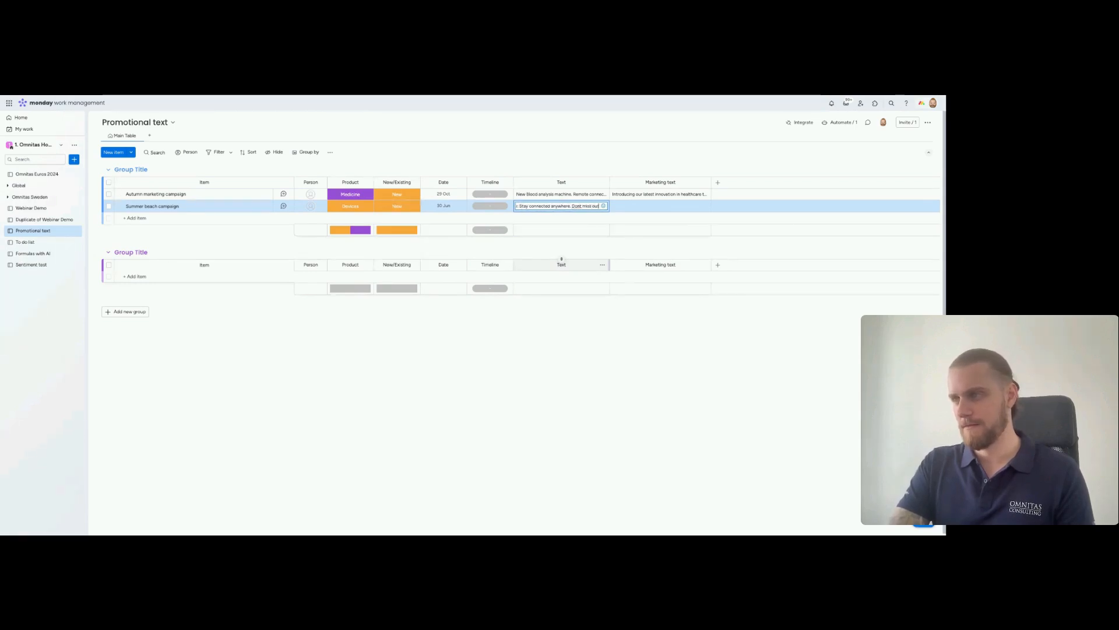
type(" on this swesome")
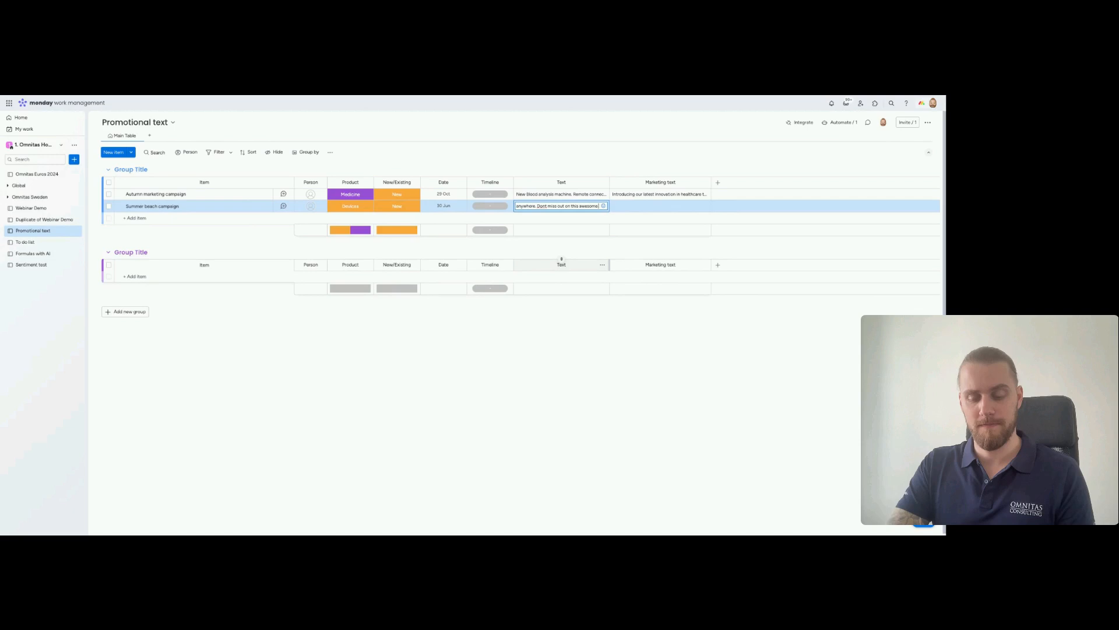
key("Return")
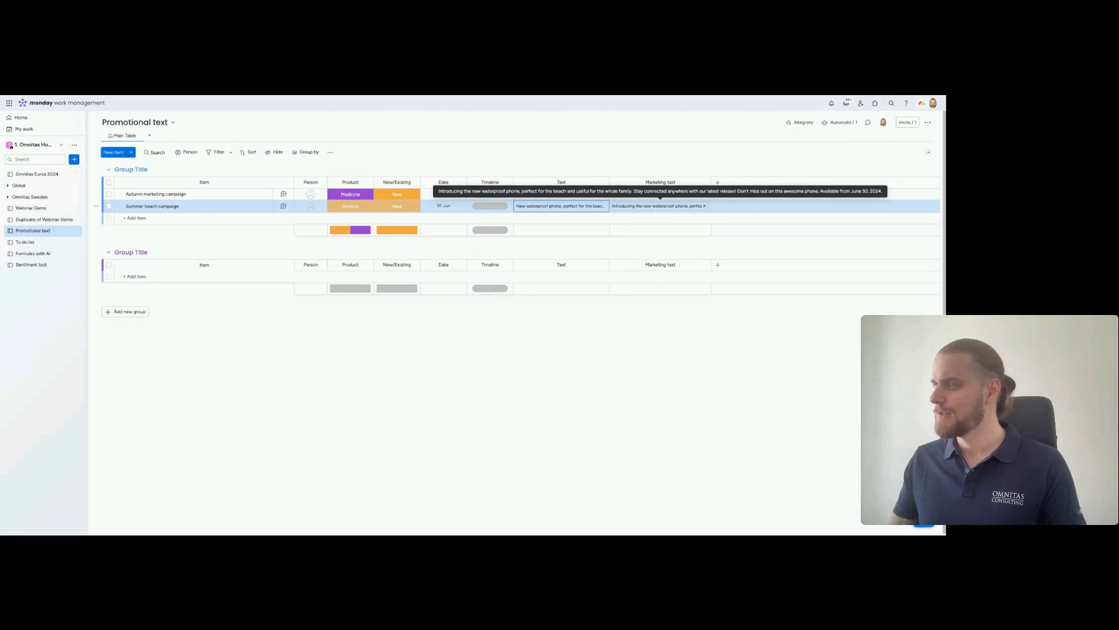
- Remove the closing sentence about not missing out on this awesome phone from the Summer beach campaign's Text
left_click(553, 207)
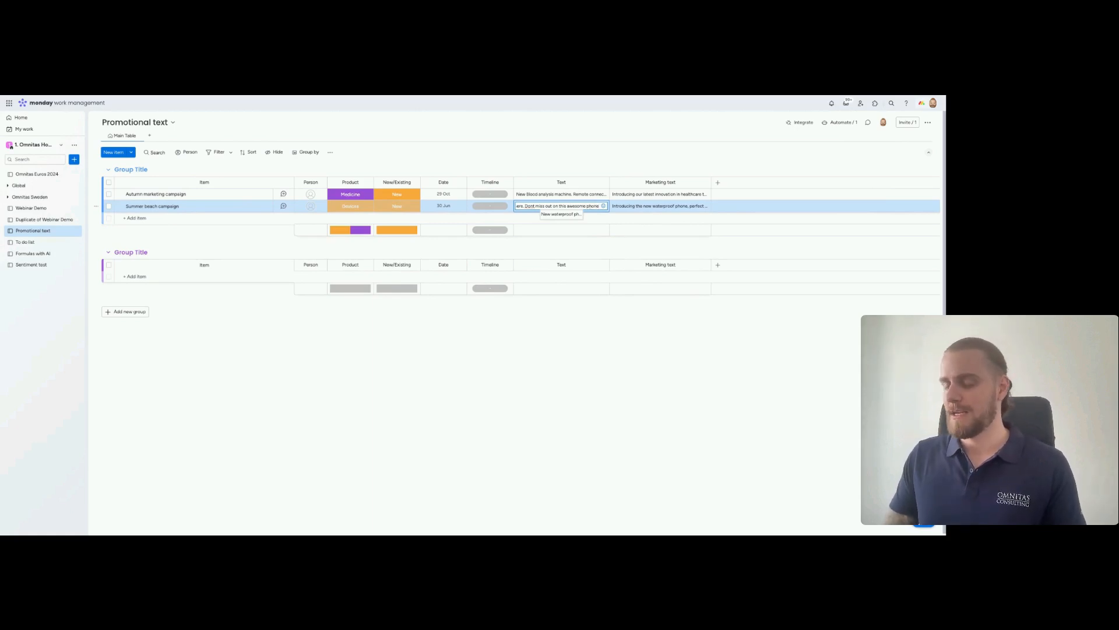
left_click_drag(600, 206, 526, 206)
key("BackSpace")
key("BackSpace")
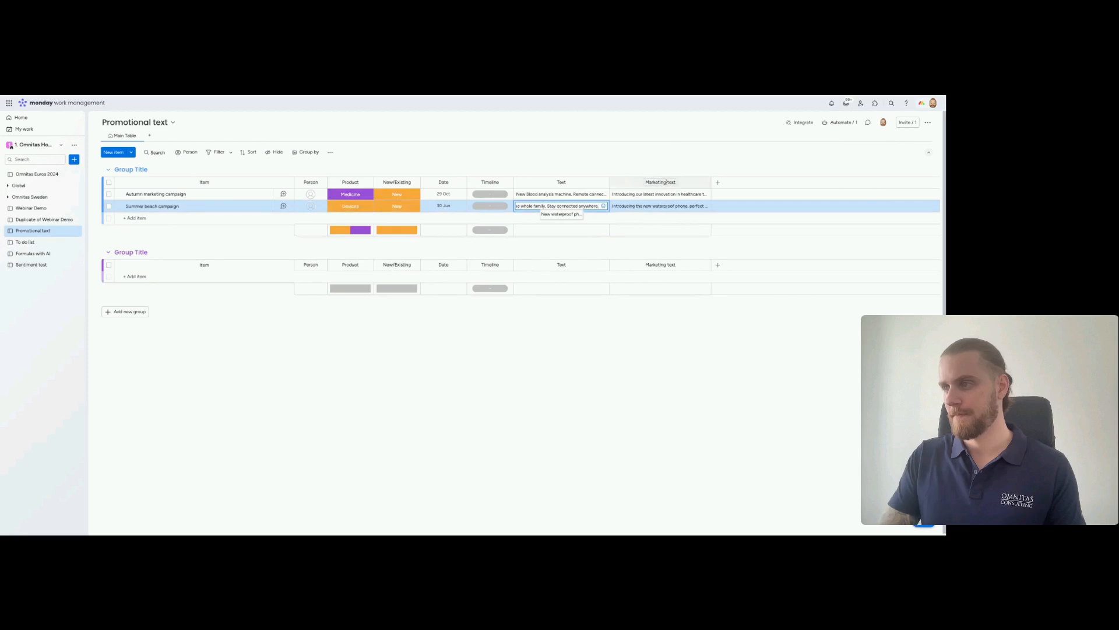
key("Return")
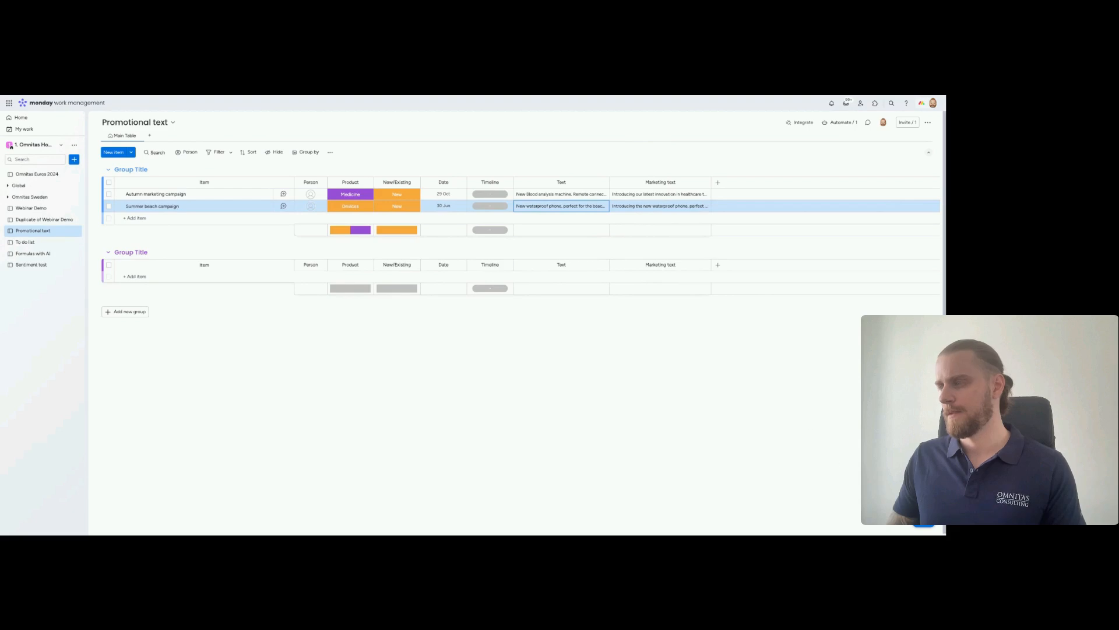
left_click(578, 207)
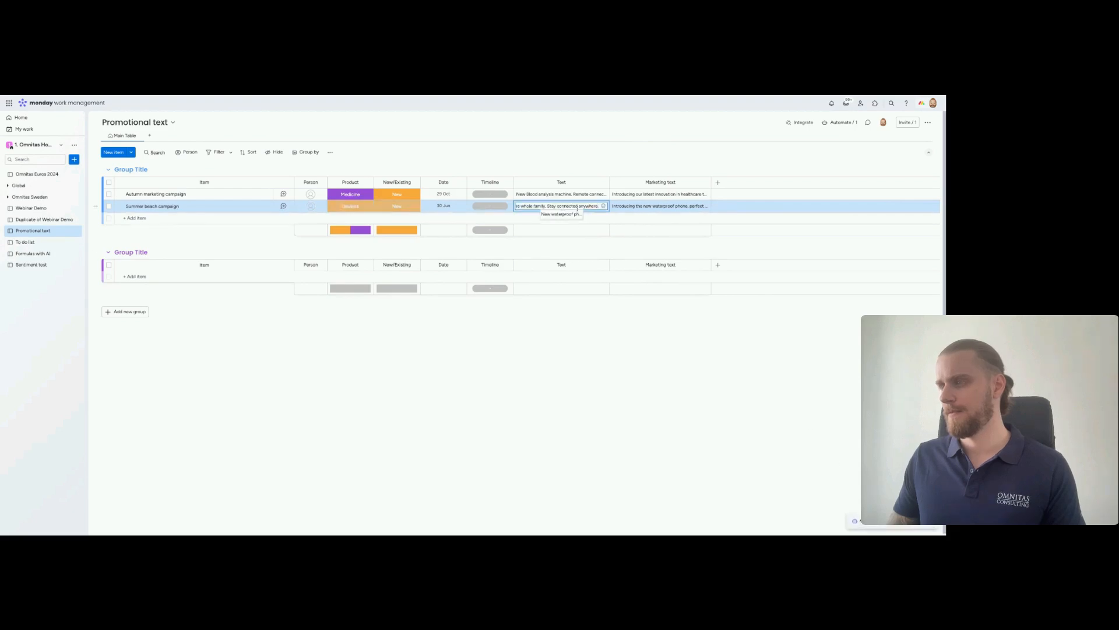
left_click(829, 416)
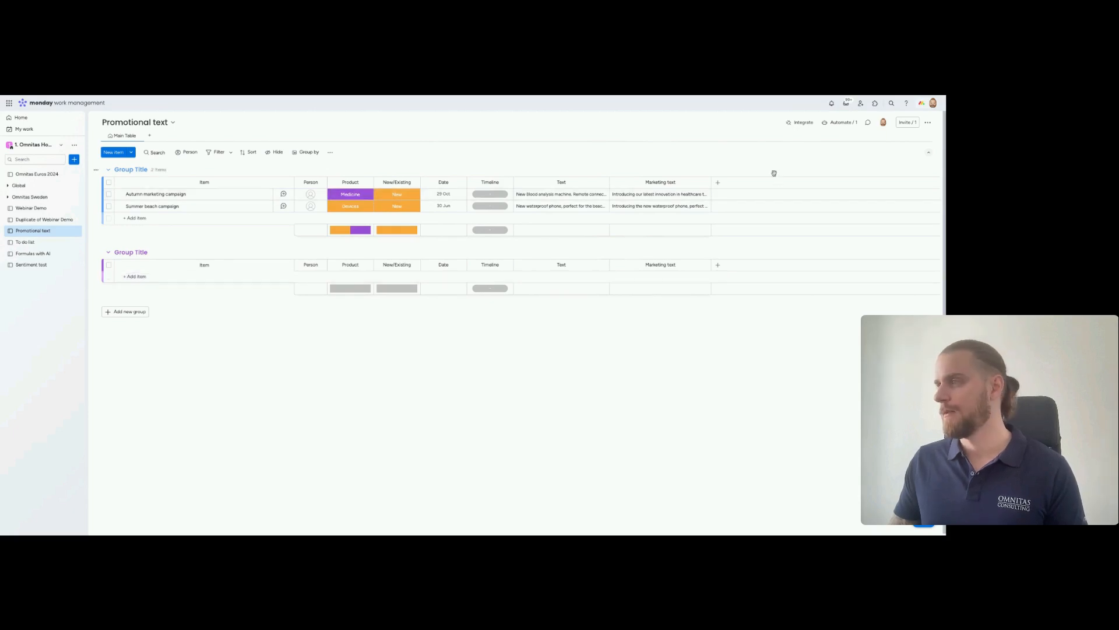
- Search the automation templates for "AI", view those for Improve text with AI, and close the automation center
left_click(839, 123)
left_click(392, 116)
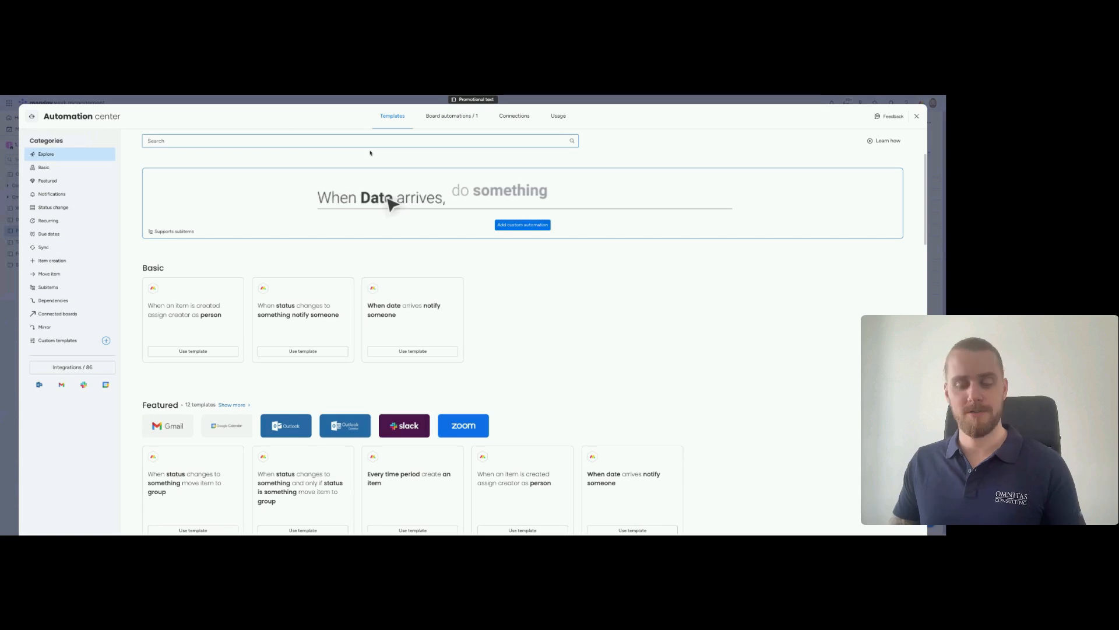
type("AI")
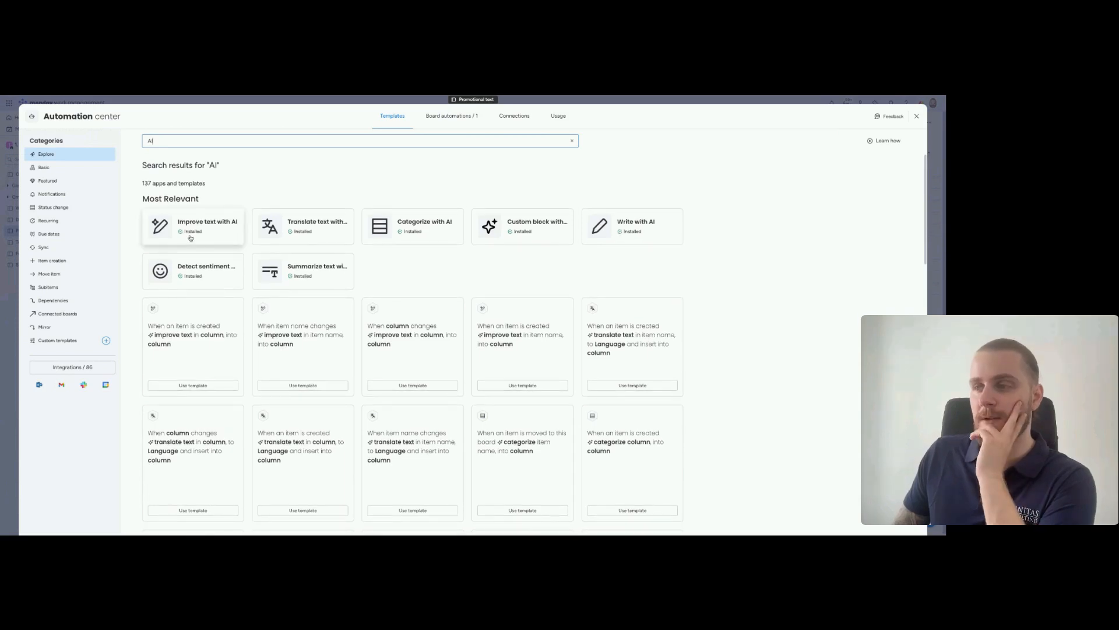
left_click(208, 232)
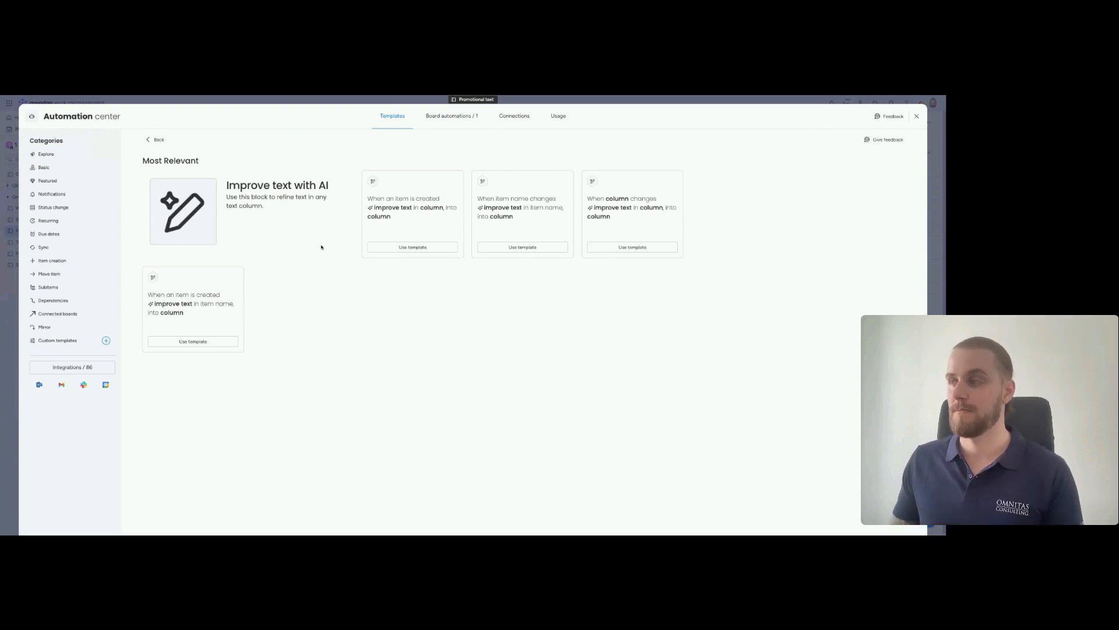
left_click(916, 119)
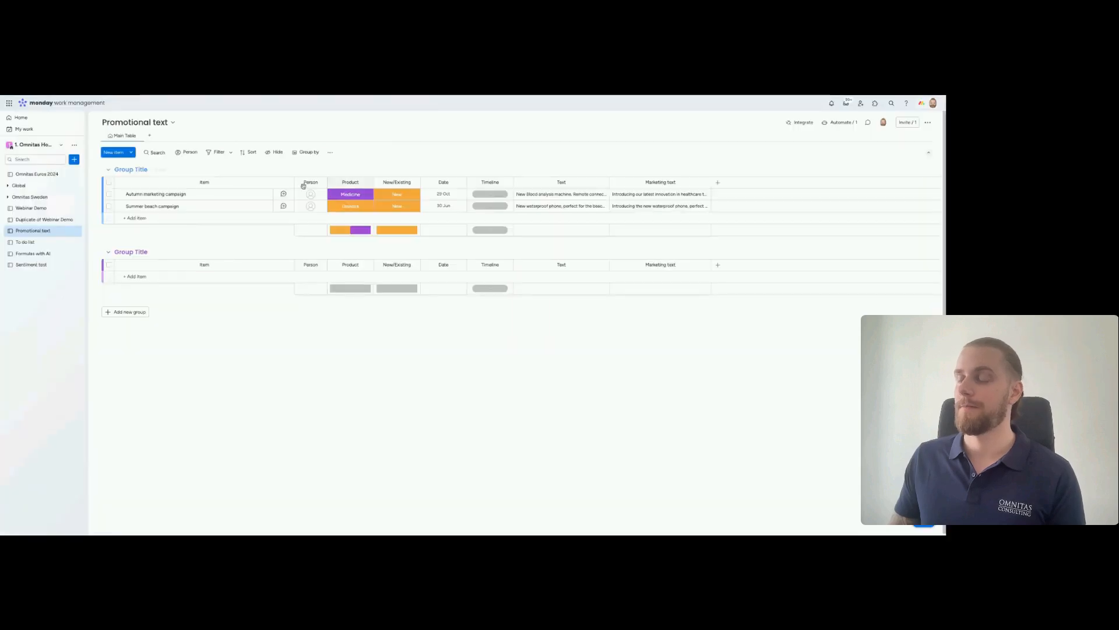
- Open the To do list board and start the AI assistant's Task Generator for the To do this week group
left_click(43, 247)
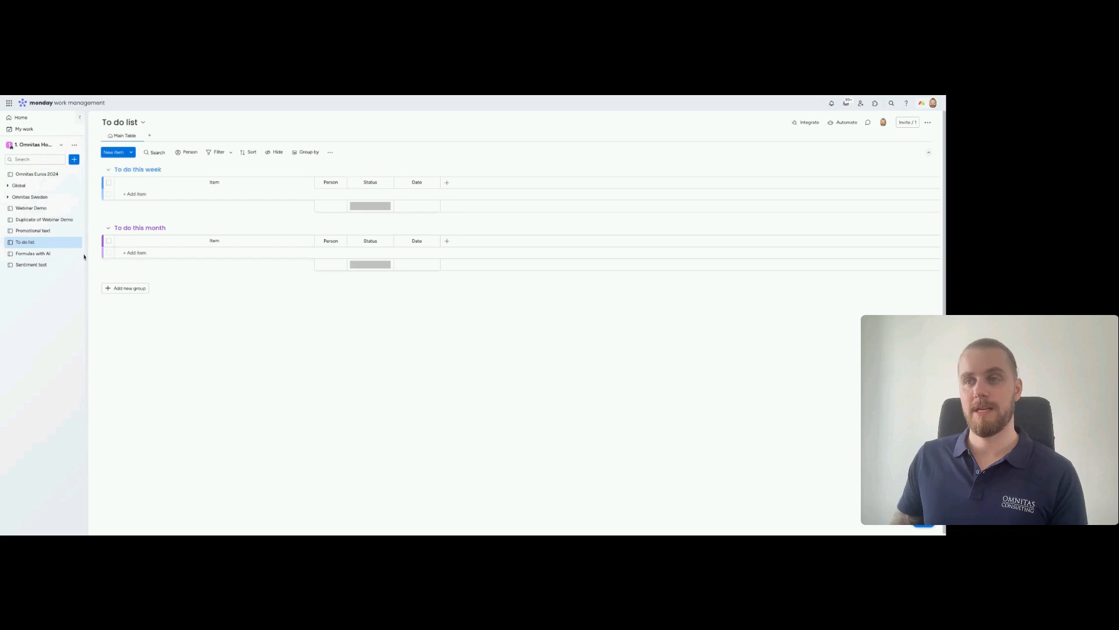
left_click(330, 152)
left_click(340, 133)
left_click(330, 153)
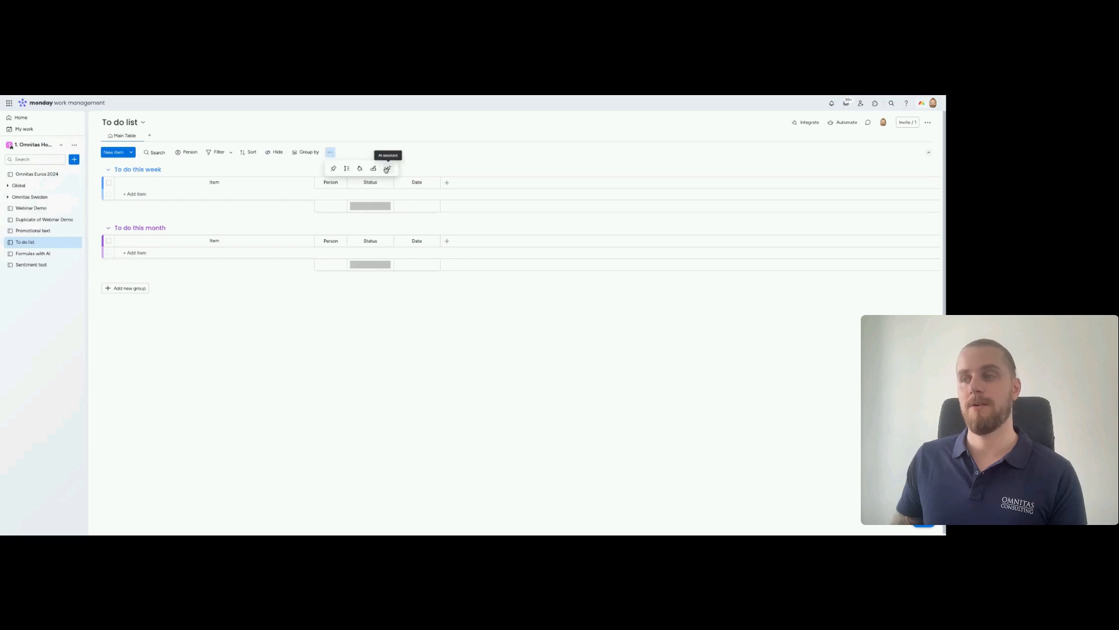
left_click(389, 168)
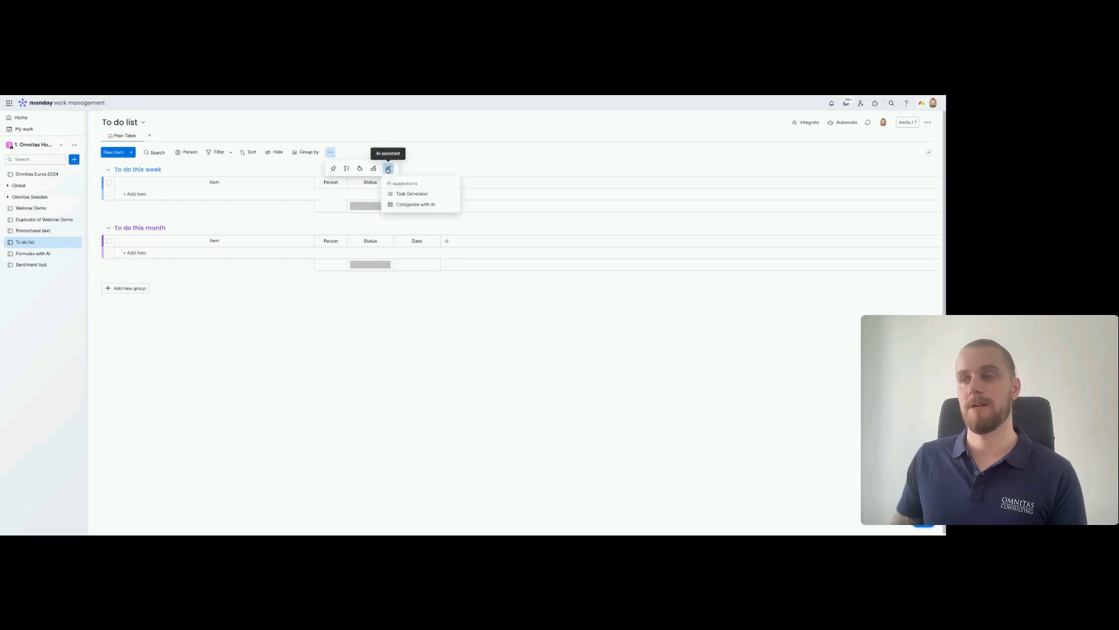
left_click(411, 194)
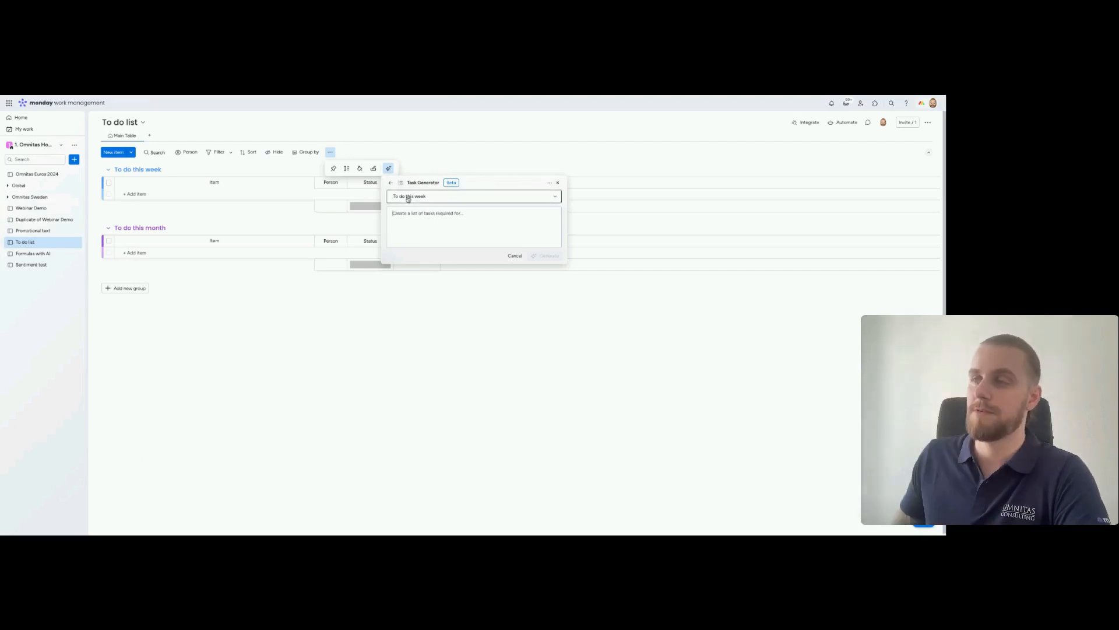
left_click(434, 198)
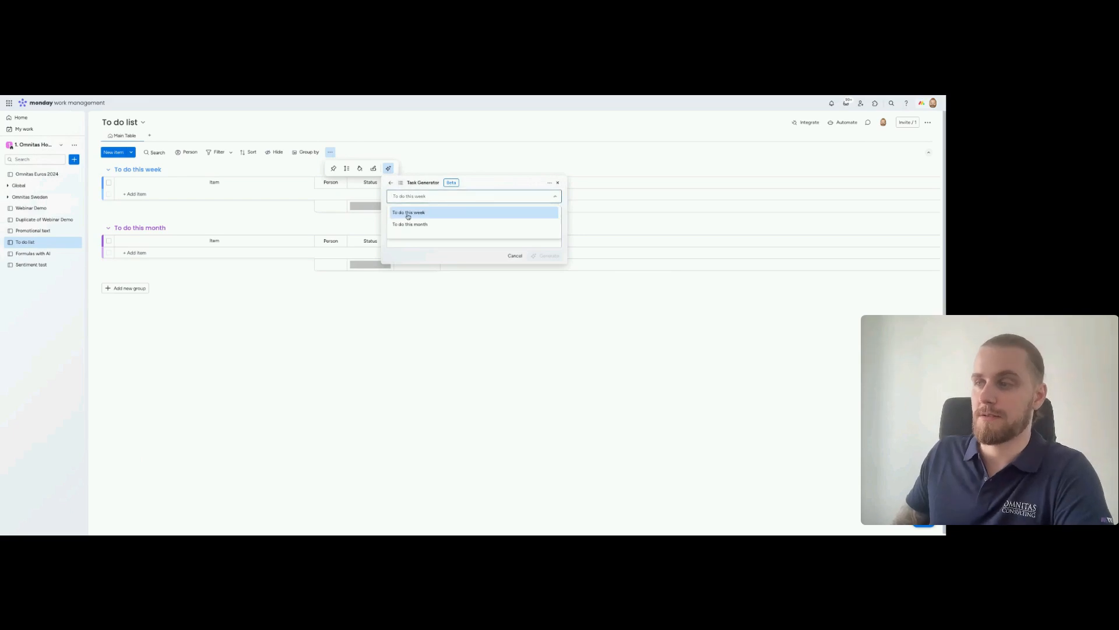
left_click(424, 199)
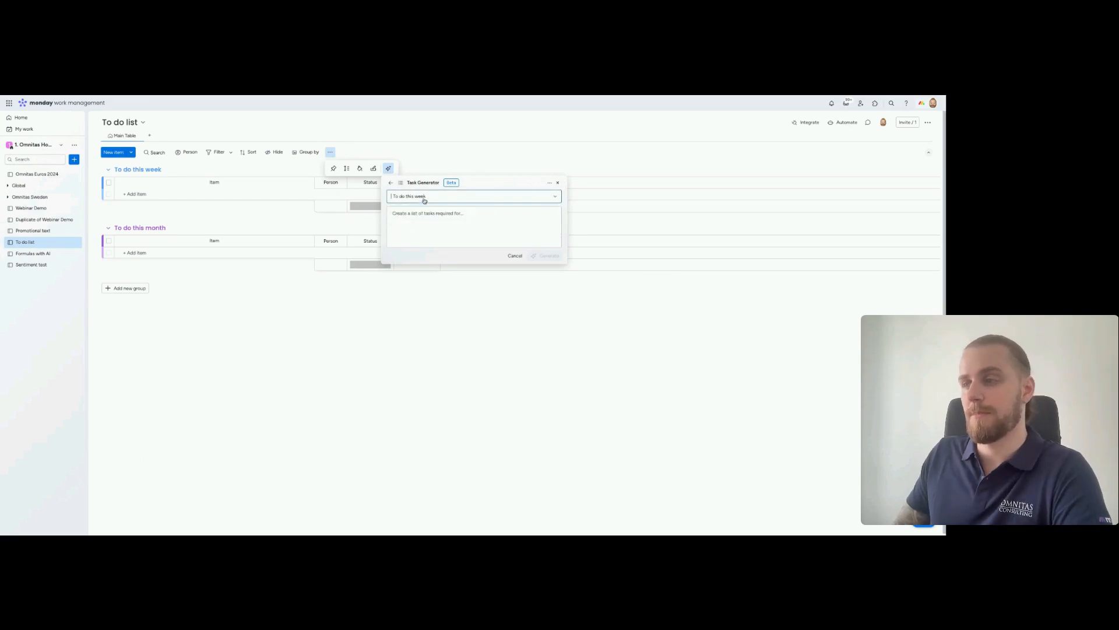
- Generate tasks from the prompt "Give me a 10 item to do list for marketing the new super cool Omnitas racecar"
left_click(421, 214)
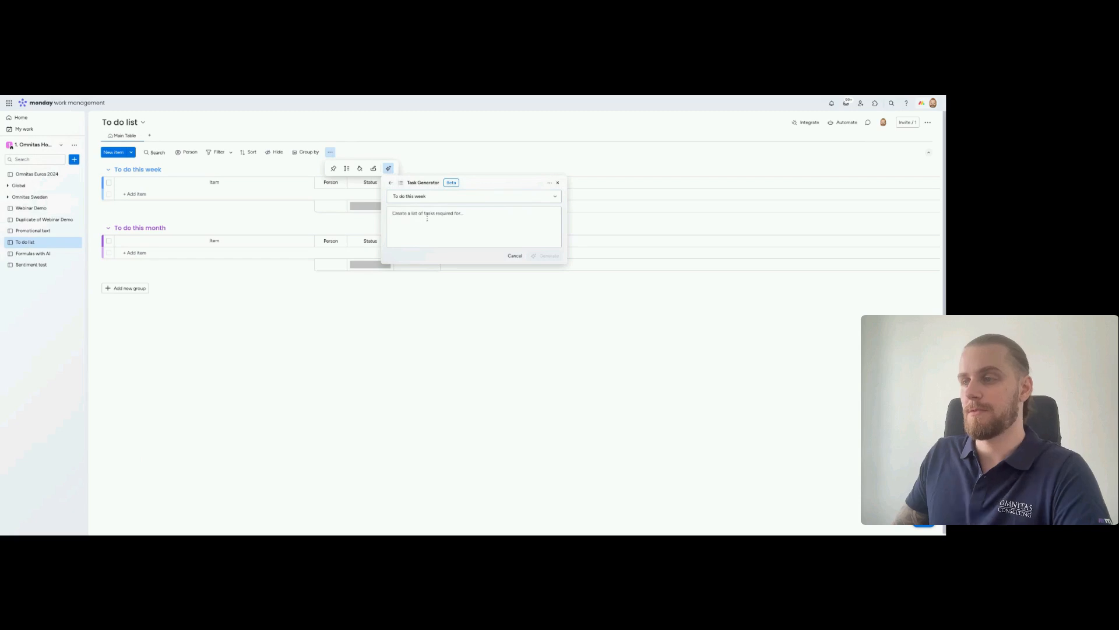
type("Give me a 10 item")
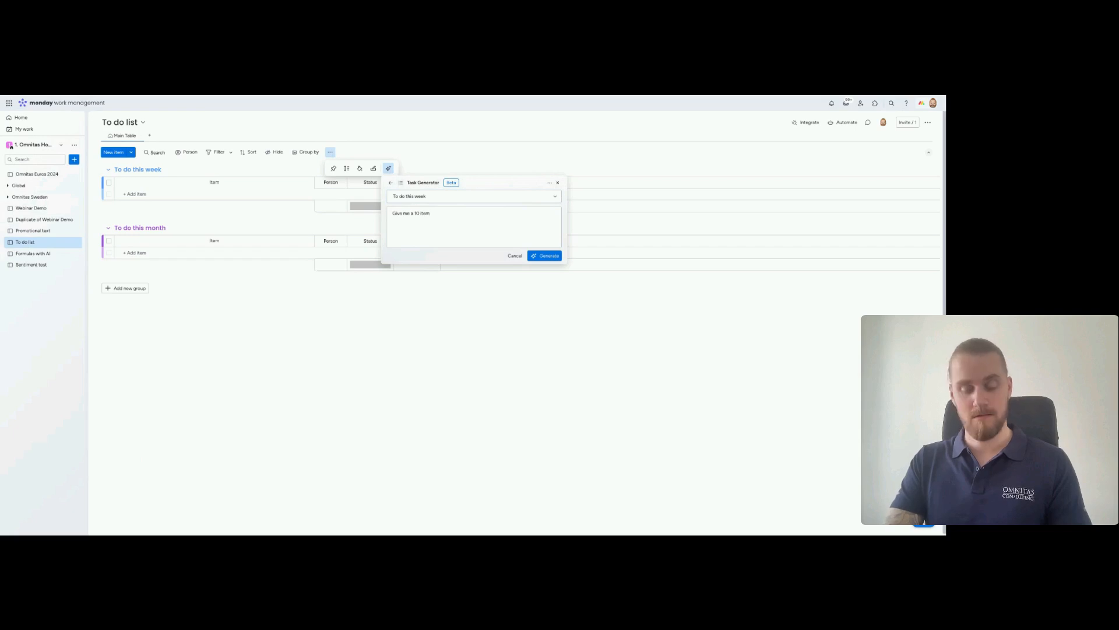
type("s to do list")
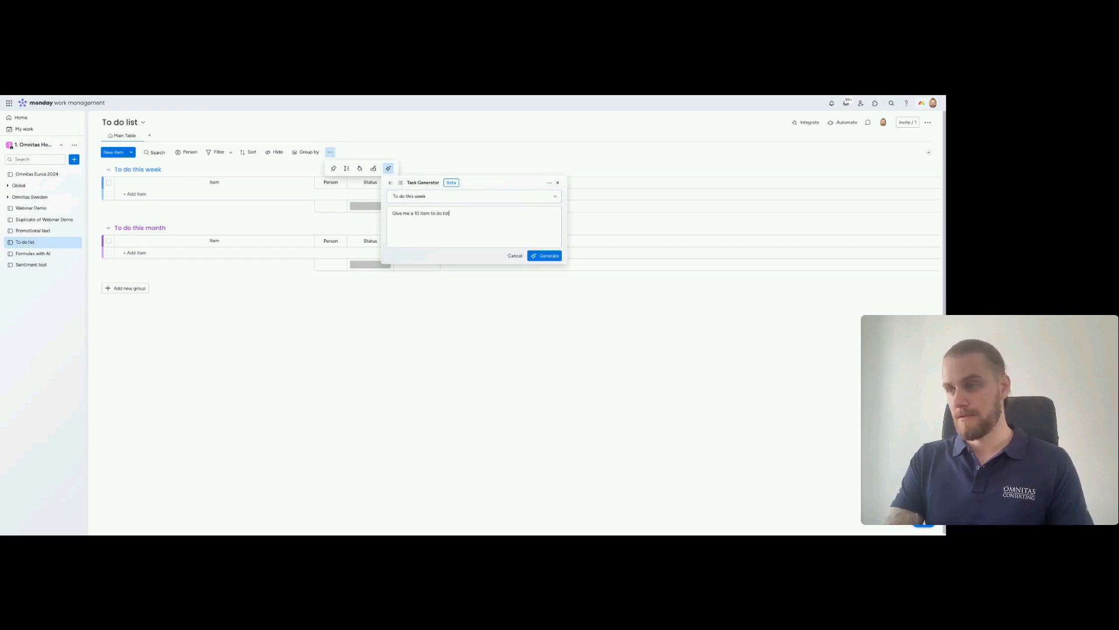
type(" for")
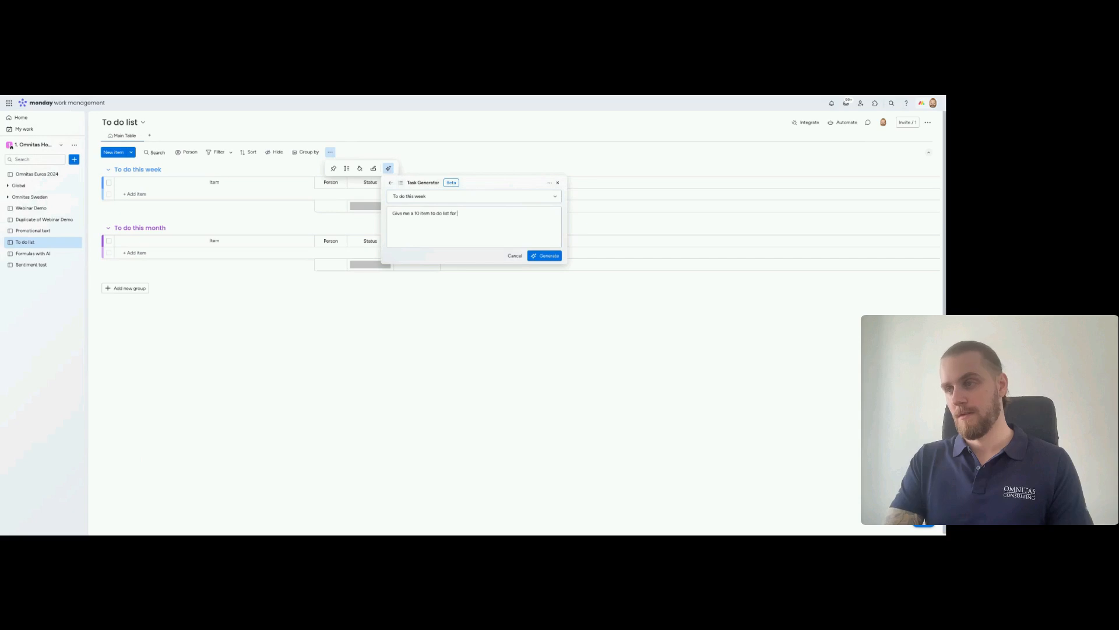
type(" marketing s")
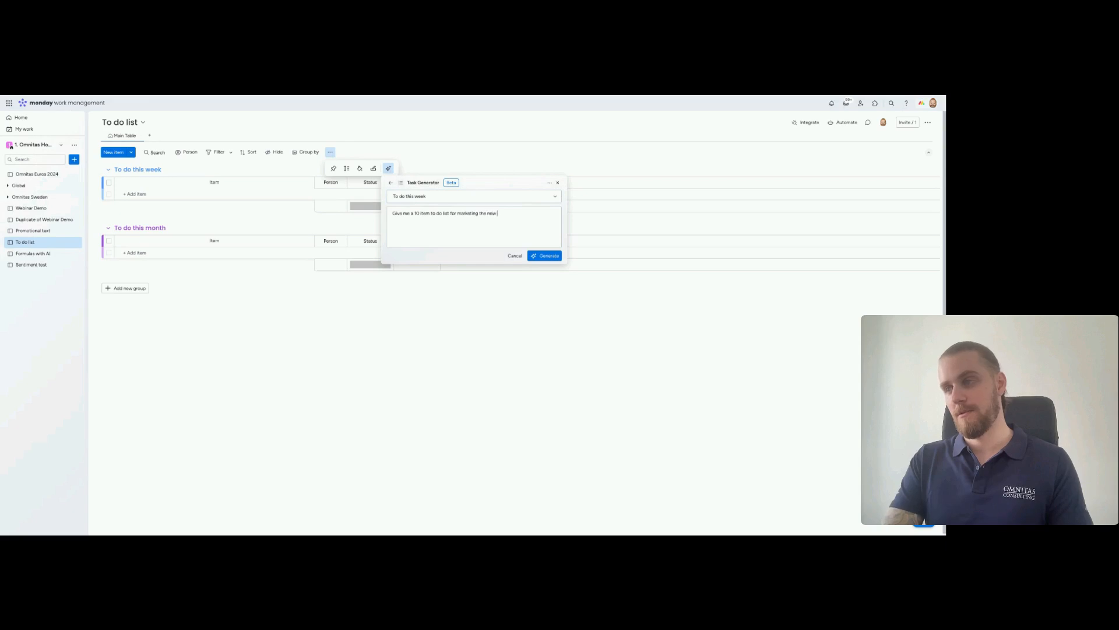
type(" super cool")
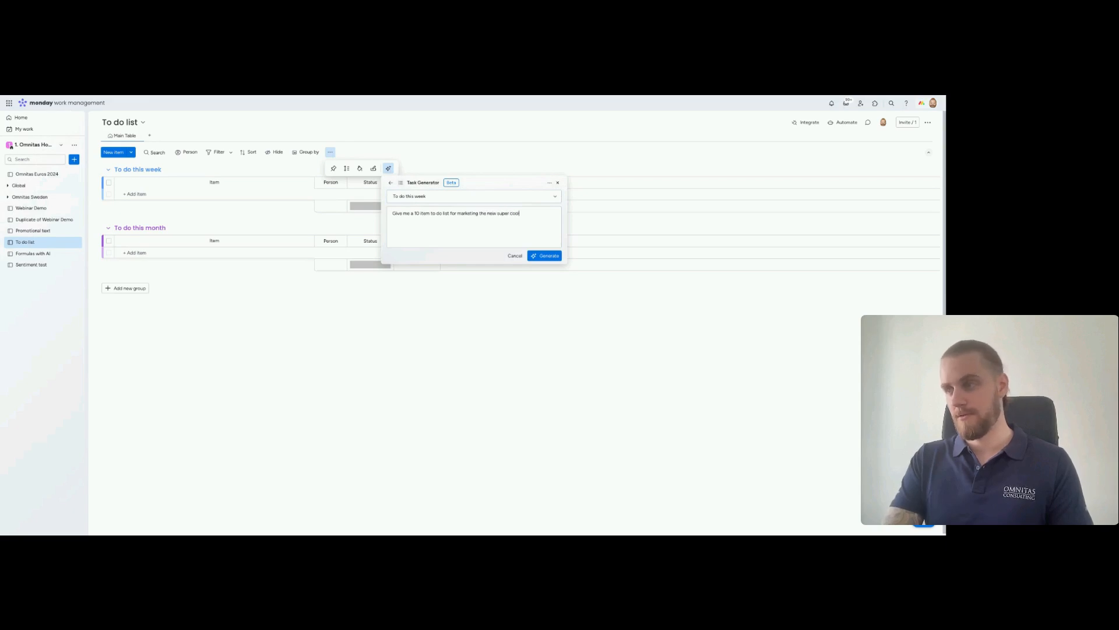
type(" Omnitas racecar.")
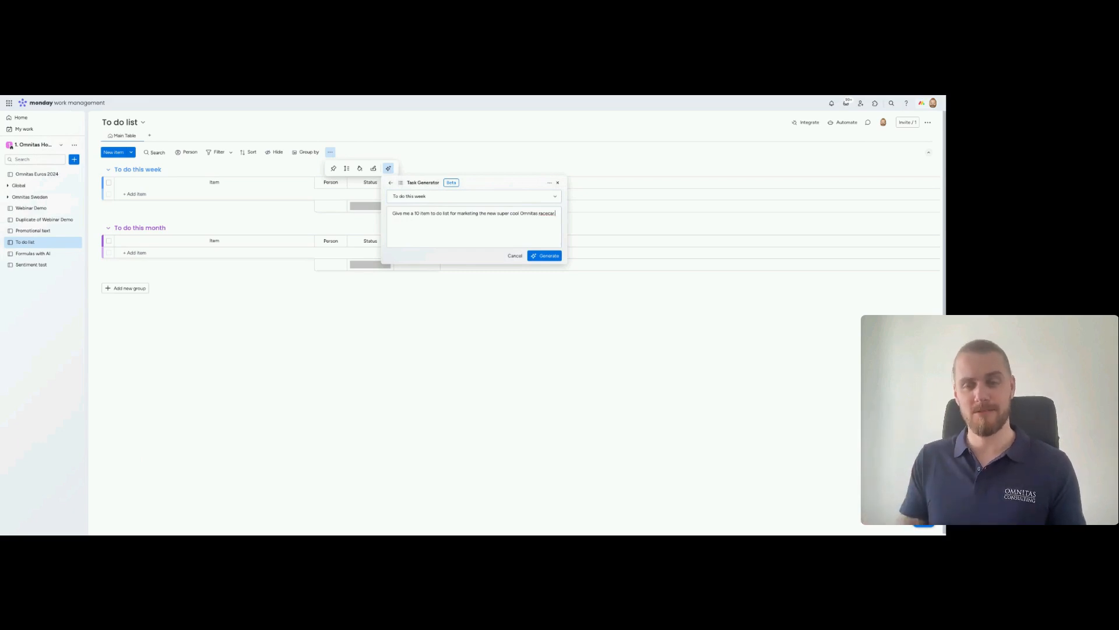
left_click(544, 255)
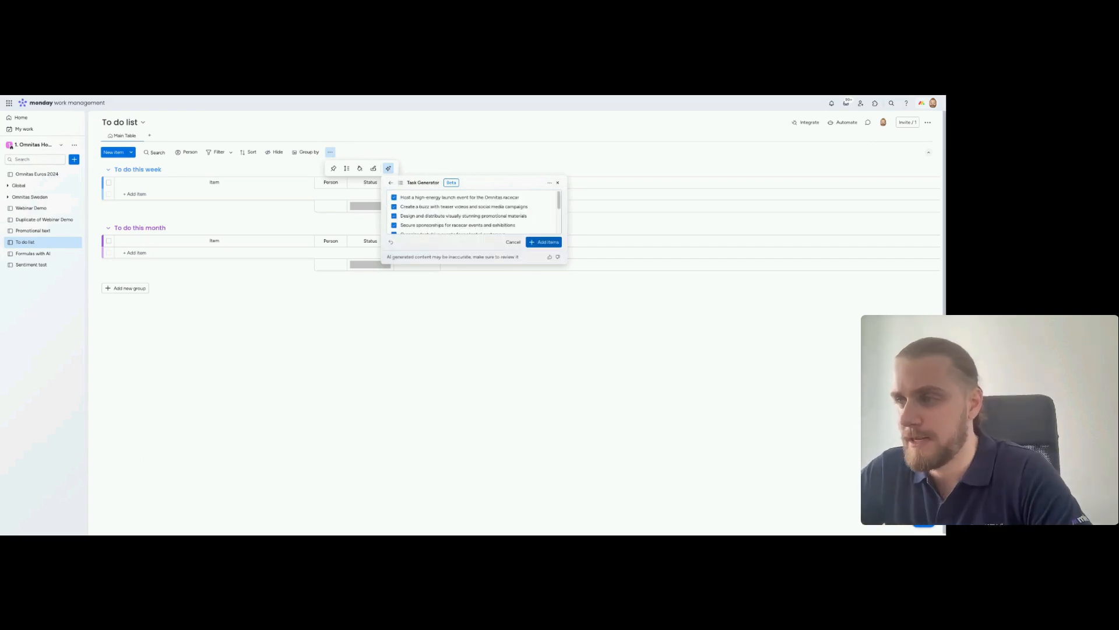
- Review the generated racecar marketing tasks, add them all to the To do this week group, and close the Task Generator
scroll(459, 214, "down", 5)
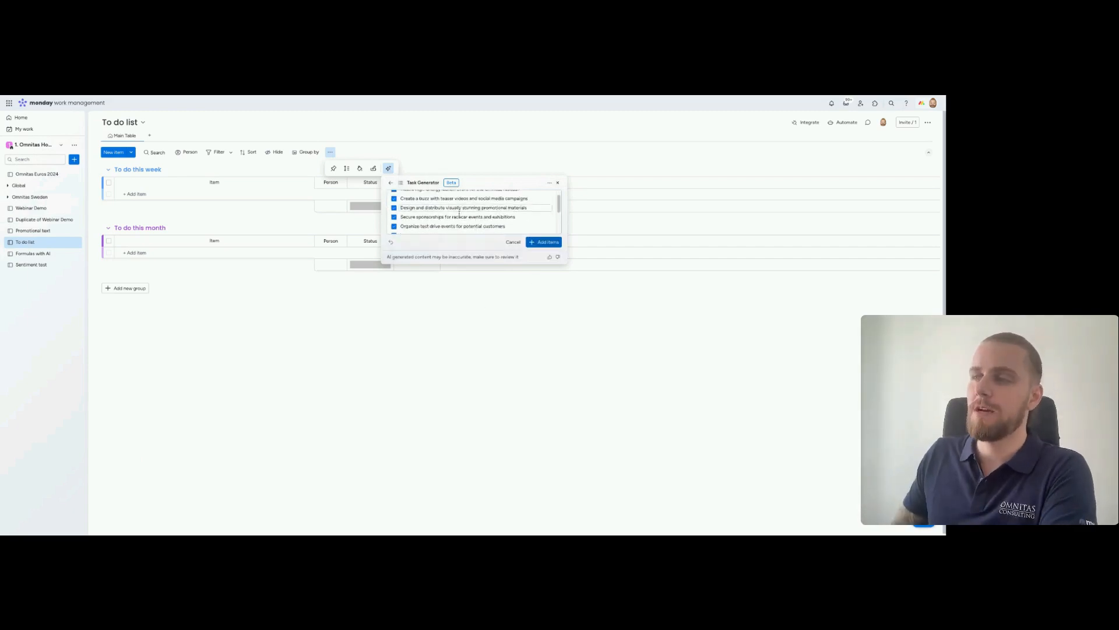
scroll(458, 217, "up", 5)
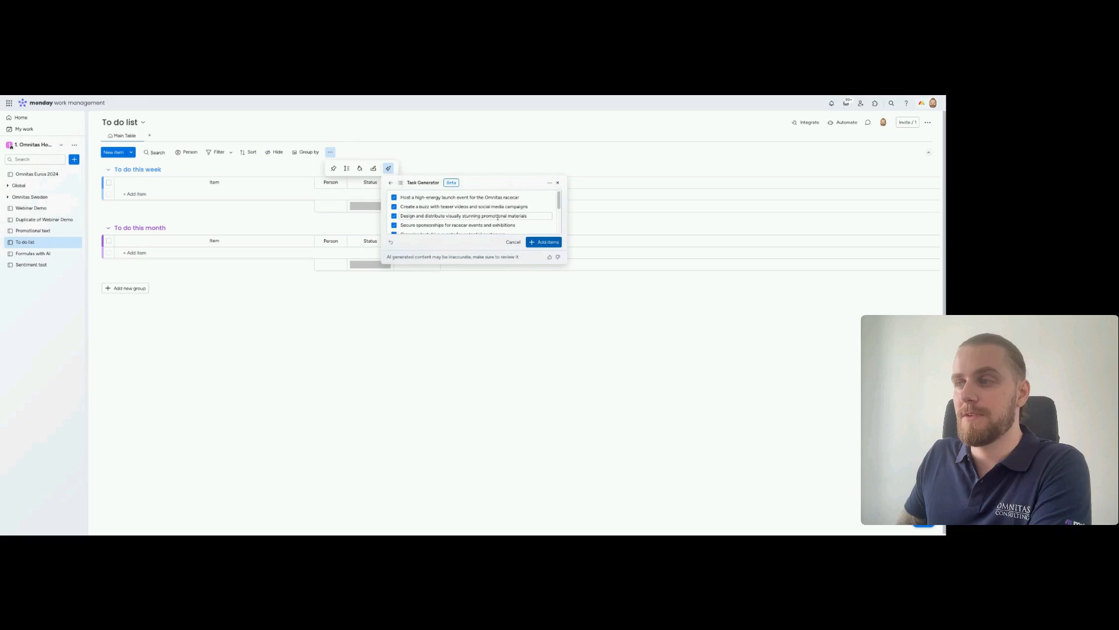
scroll(425, 222, "down", 1)
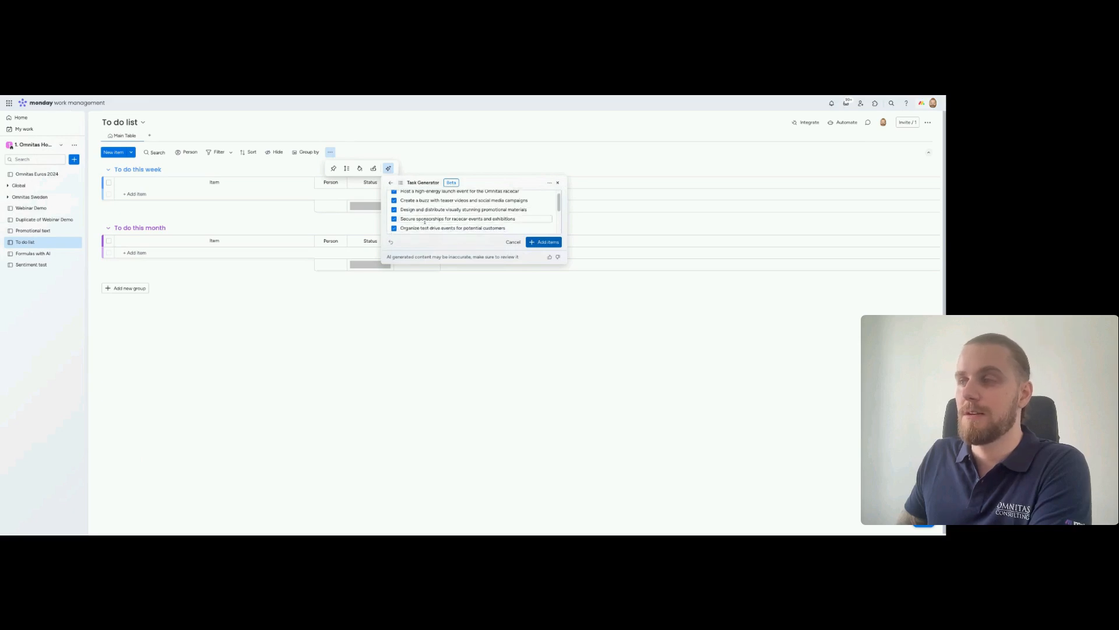
scroll(497, 220, "down", 5)
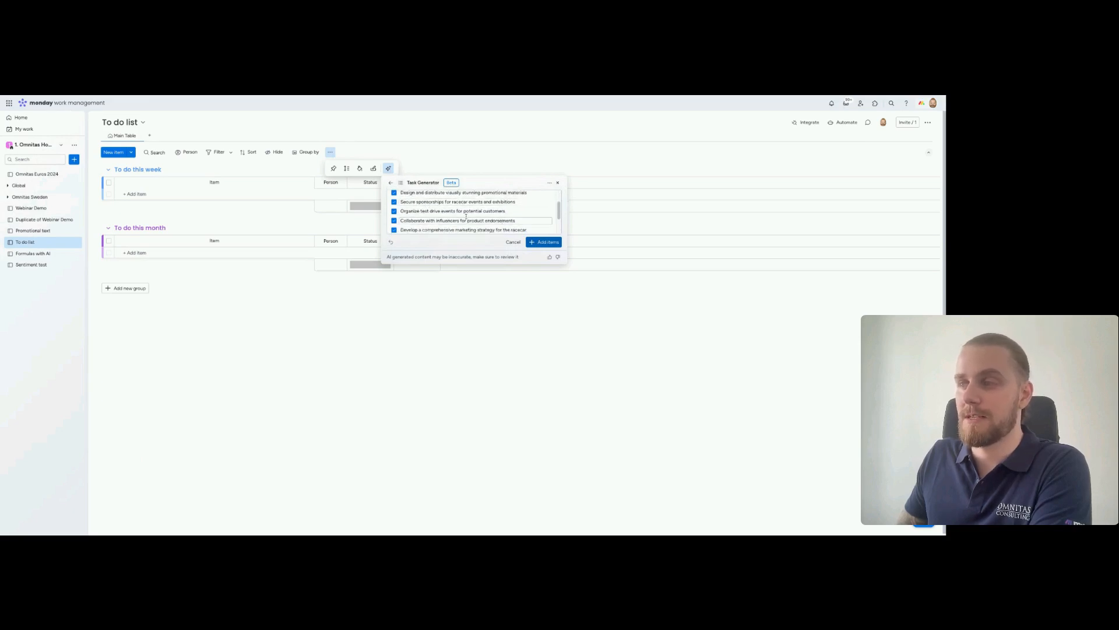
left_click(543, 242)
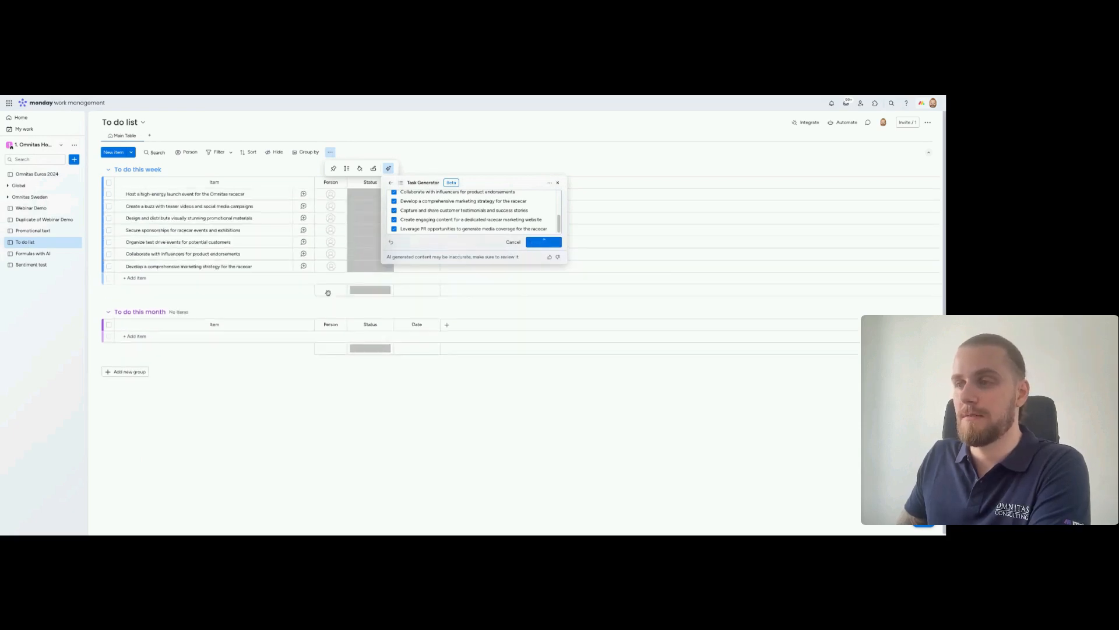
left_click(558, 182)
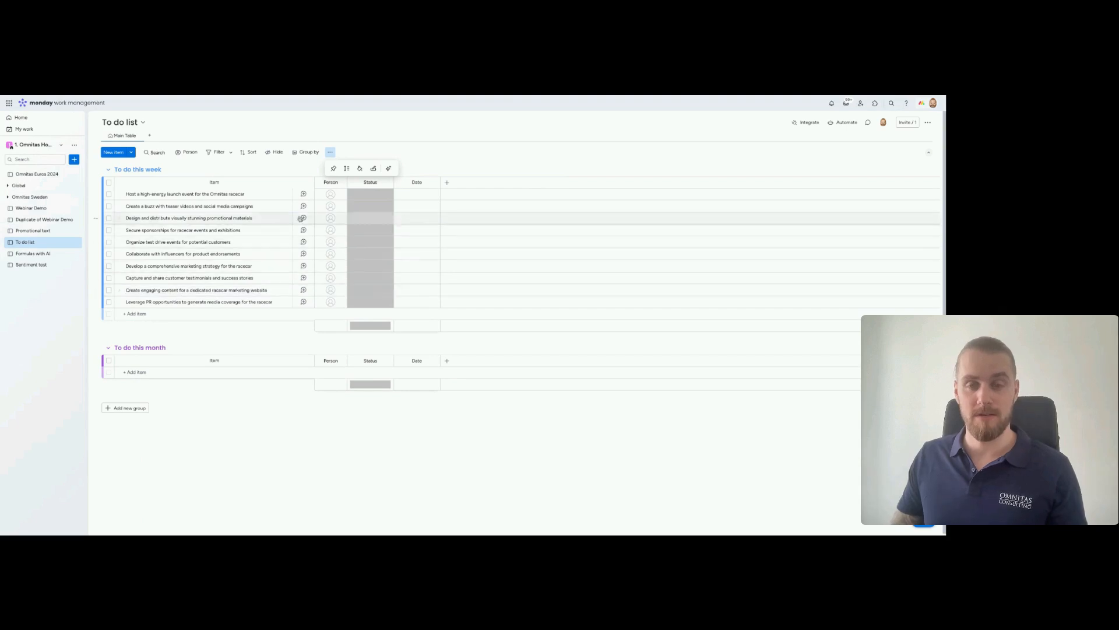
- Delete all the racecar marketing items from the To do this week group
left_click(108, 182)
left_click(549, 512)
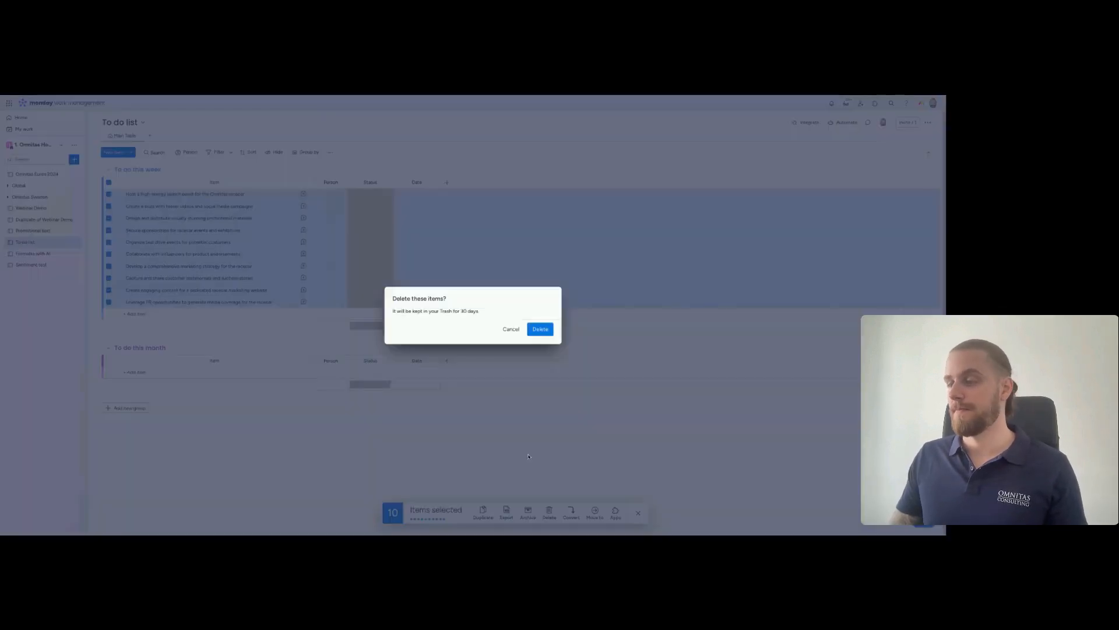
left_click(540, 328)
- Generate tasks from the prompt "Give me 10 items to do this week in regards to adopting Inbox Zero for tidying up my email and increasing efficiency"
left_click(330, 154)
left_click(388, 168)
left_click(419, 193)
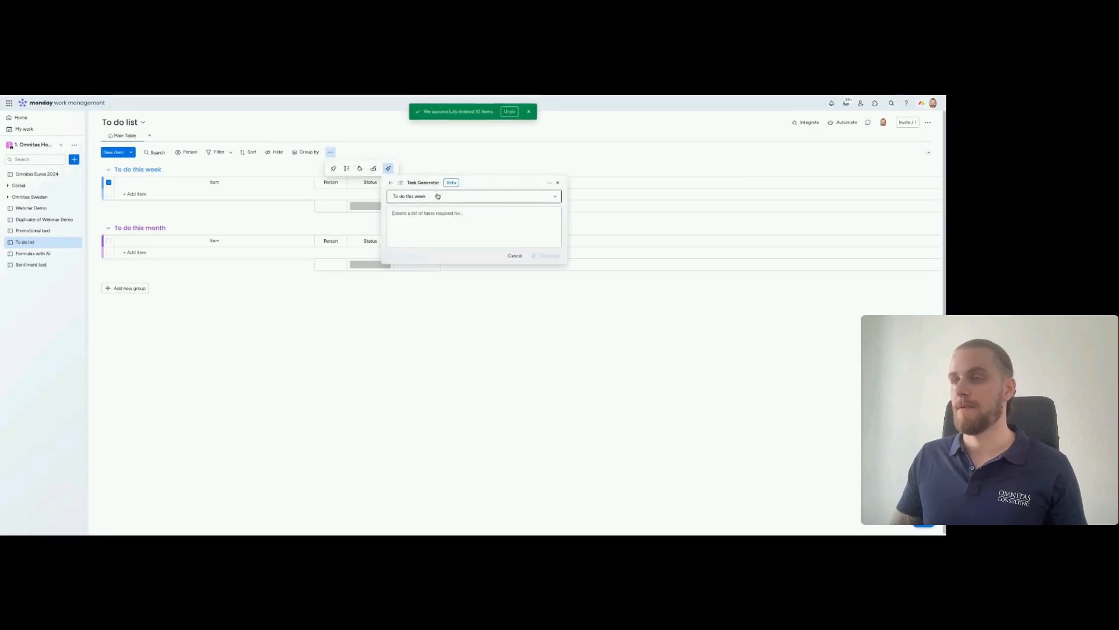
left_click(425, 220)
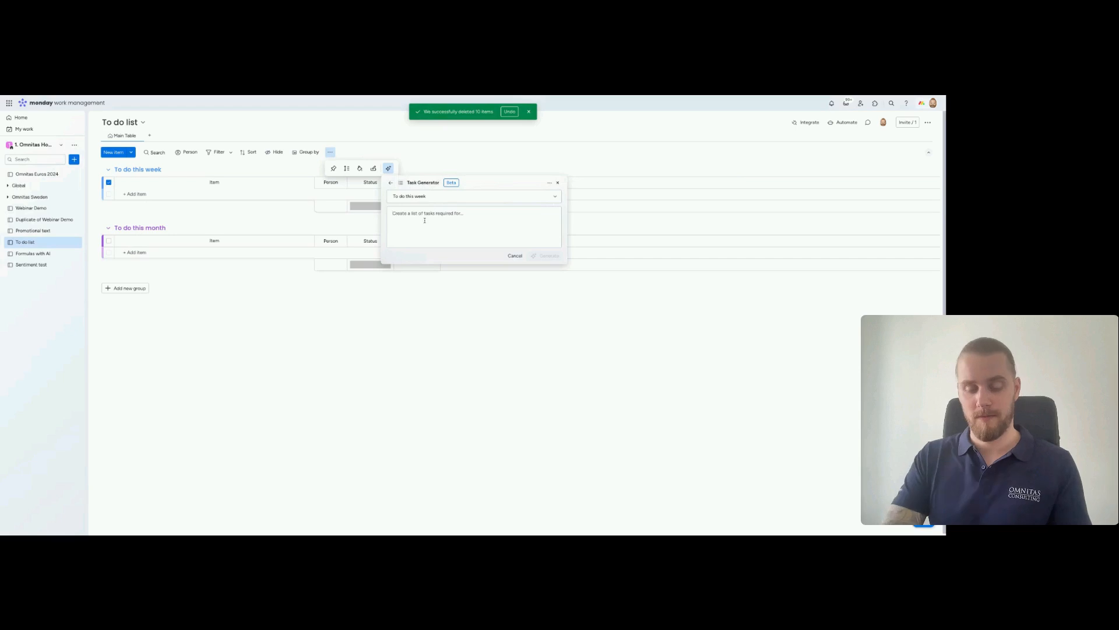
type("Plan")
key("BackSpace")
key("BackSpace")
key("BackSpace")
key("BackSpace")
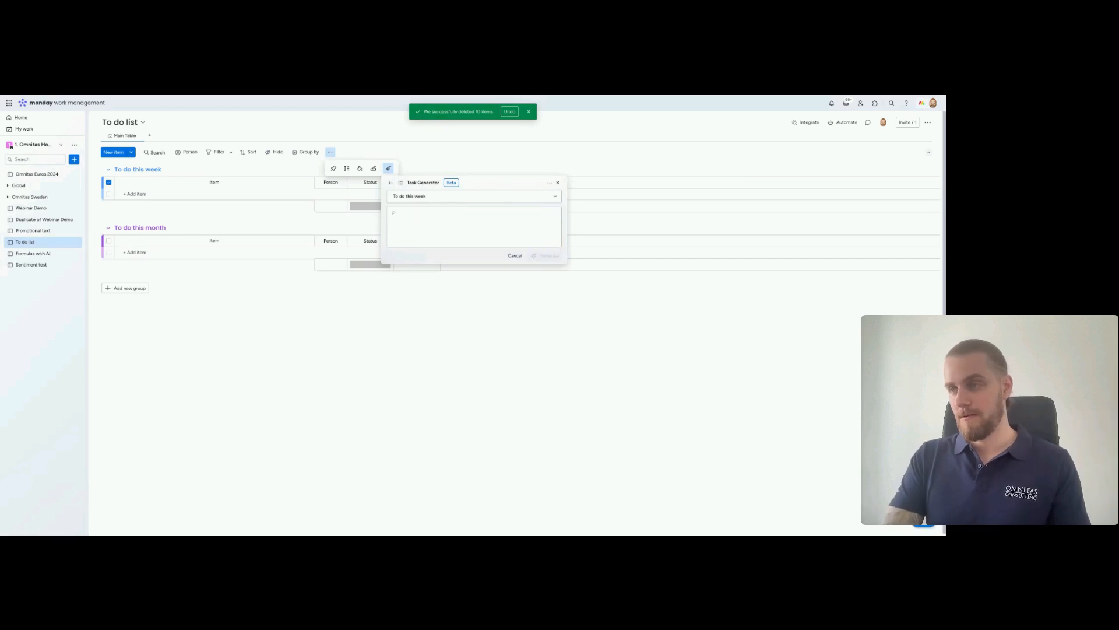
type("Give me 10 items to do ")
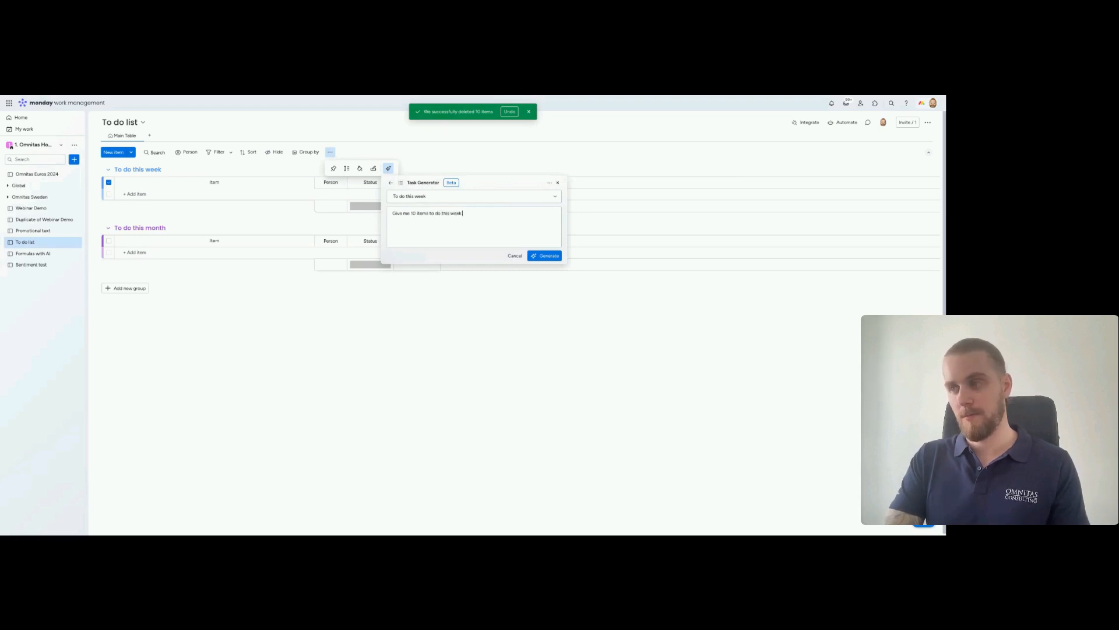
type("this week")
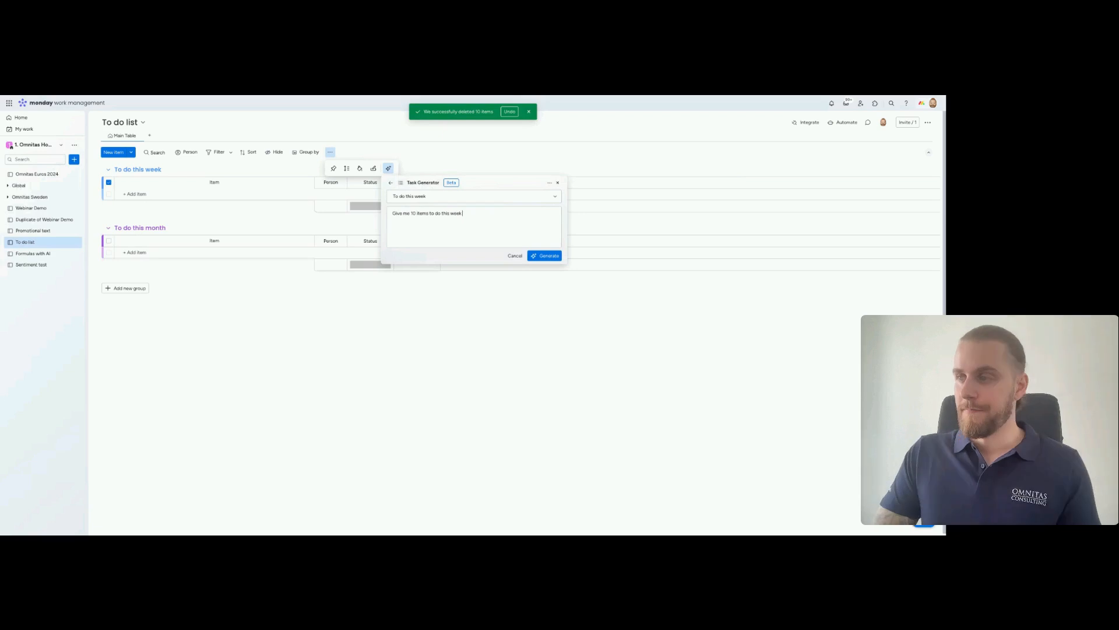
type(" in regards to")
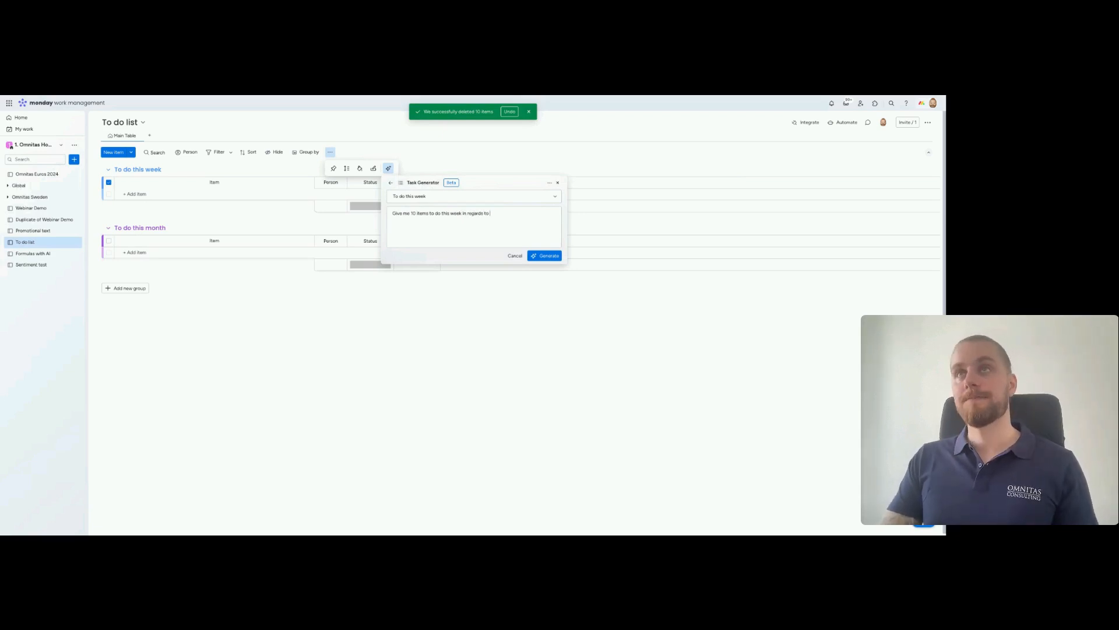
type("adopting")
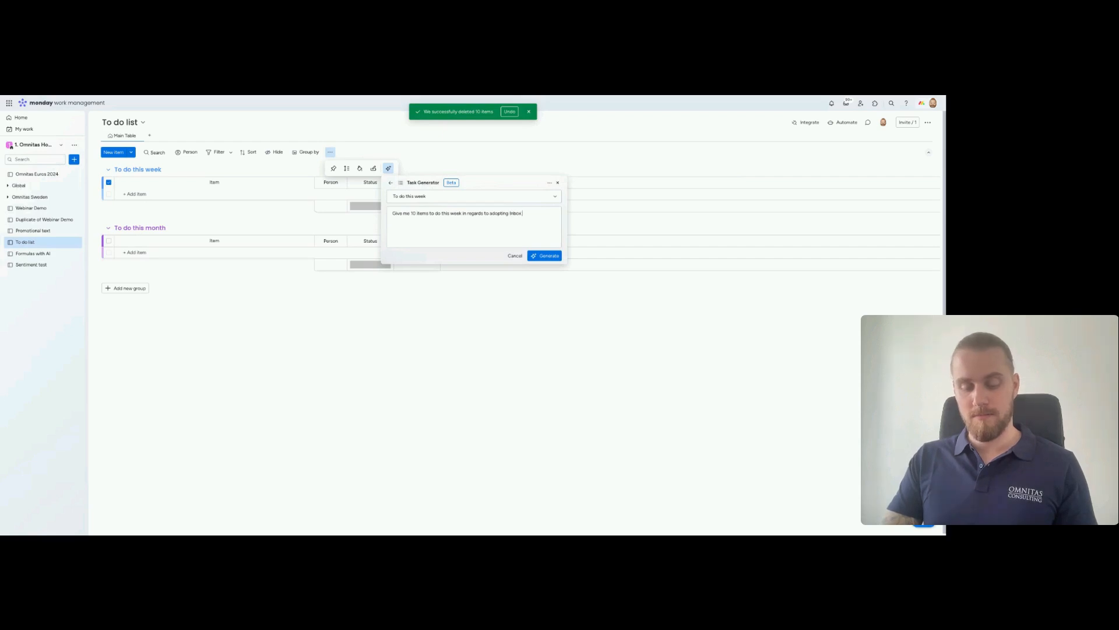
type("Inbox Zero for tidyin")
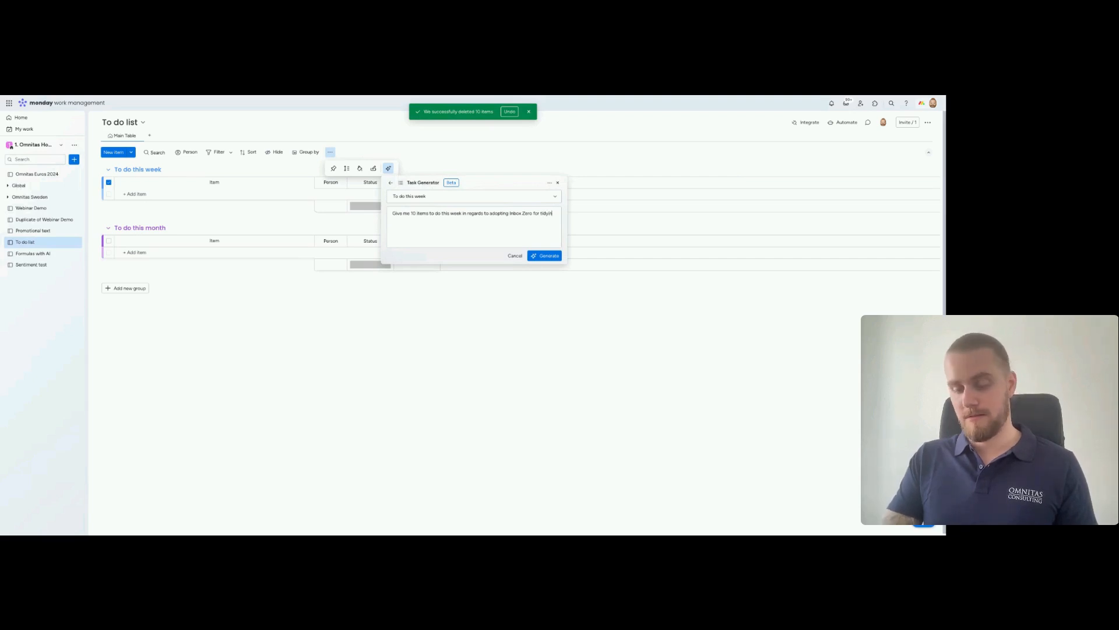
type("g up my email and")
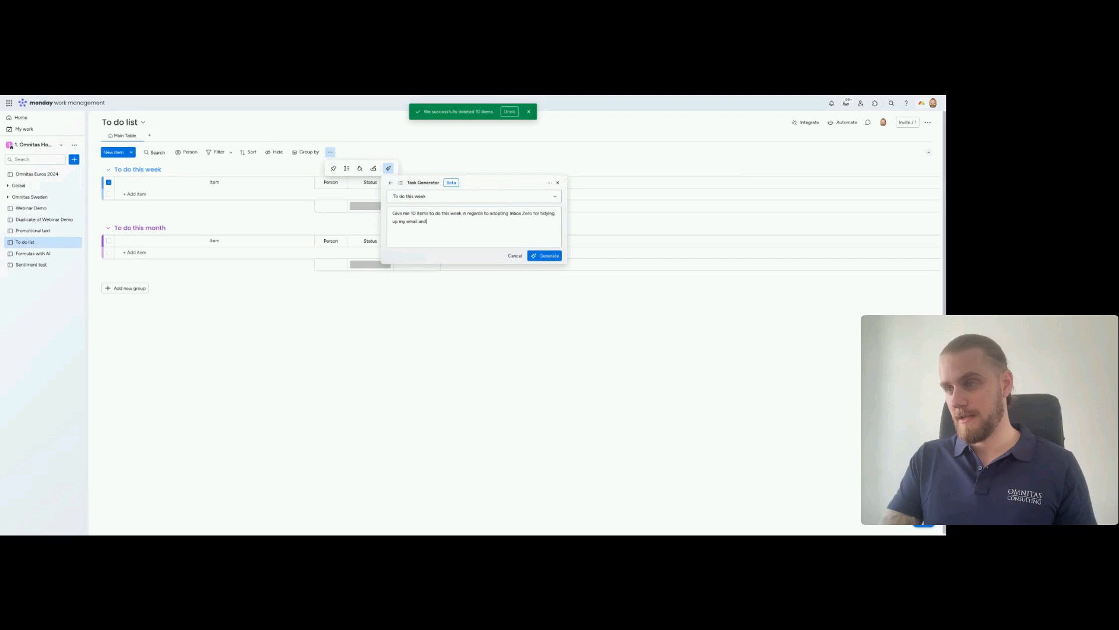
type(" increasing efficiency")
left_click(543, 256)
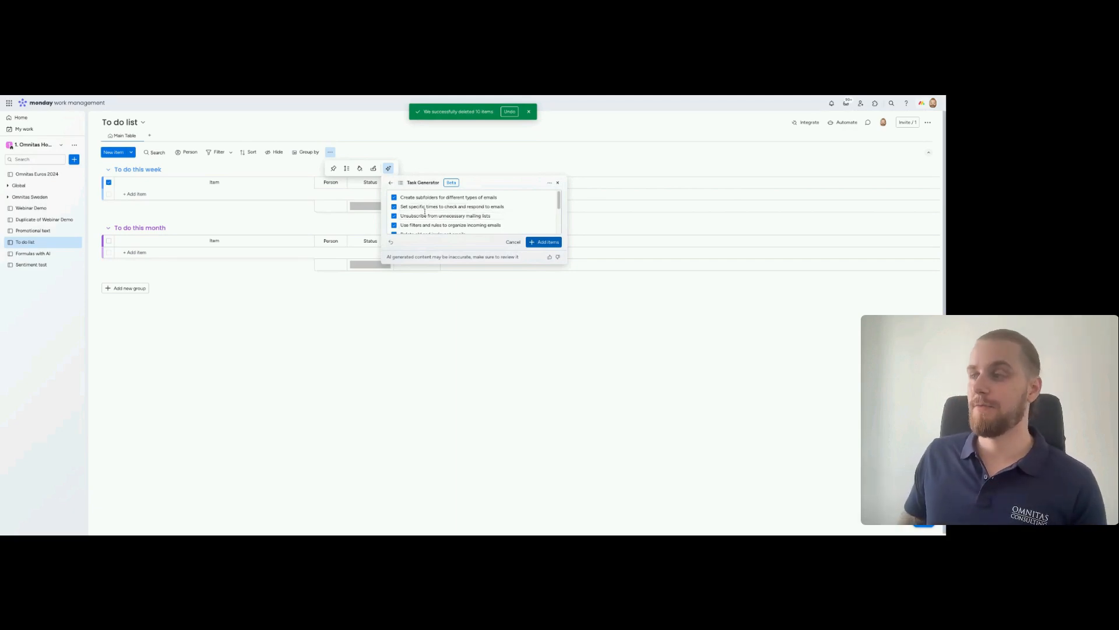
- Review the generated email tasks, add them all to the To do this week group, and close the Task Generator
scroll(474, 212, "down", 1)
scroll(473, 212, "down", 3)
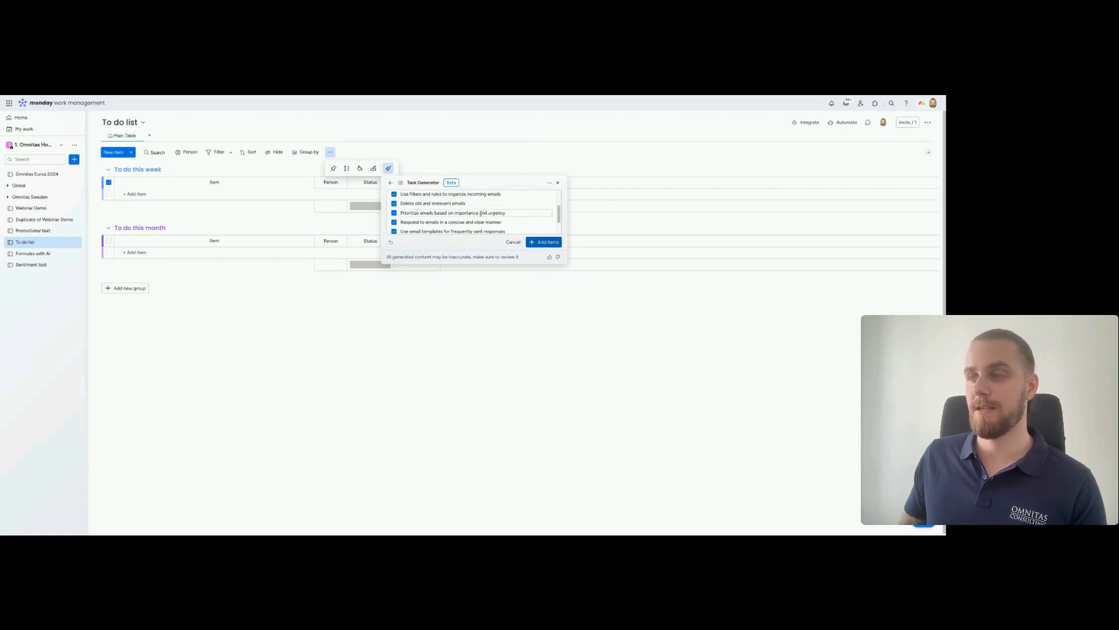
scroll(477, 214, "down", 2)
left_click(538, 242)
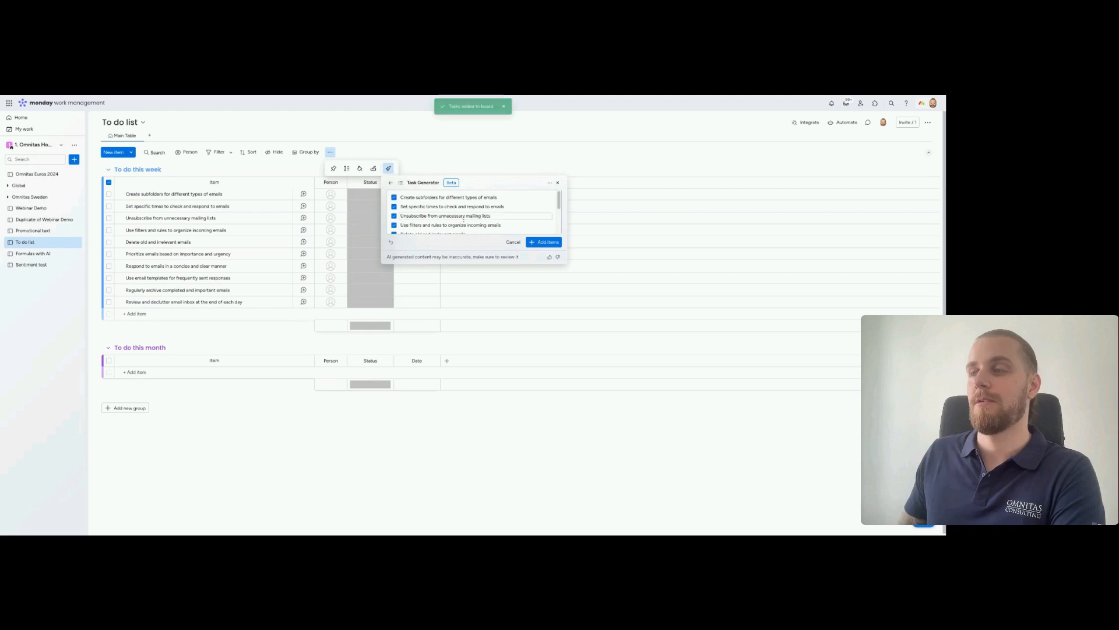
scroll(463, 219, "down", 3)
left_click(511, 242)
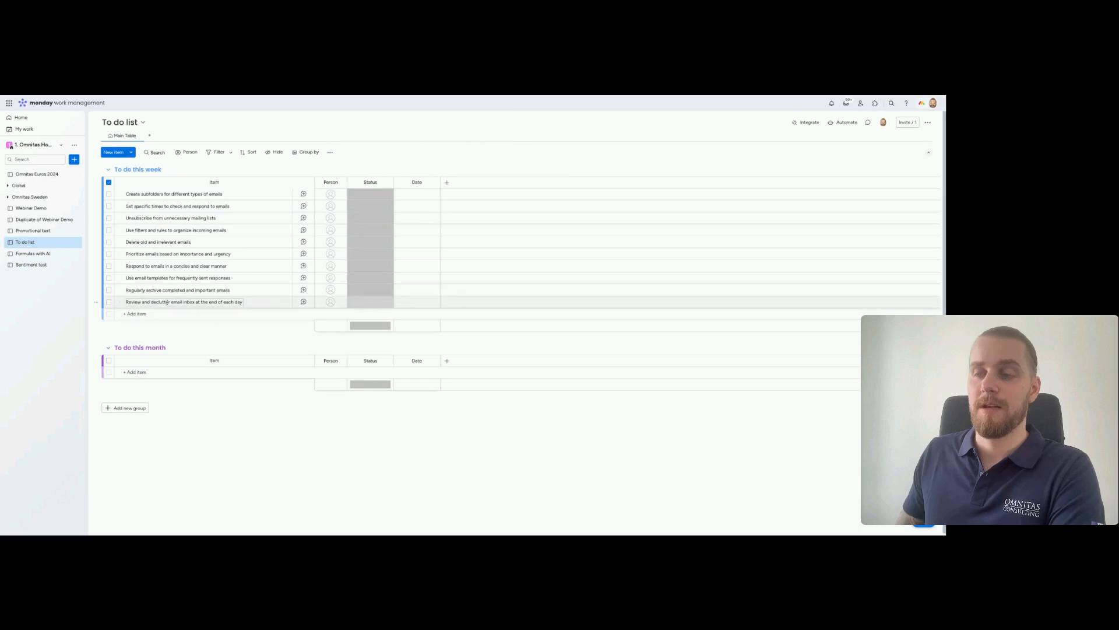
left_click(108, 277)
left_click(110, 290)
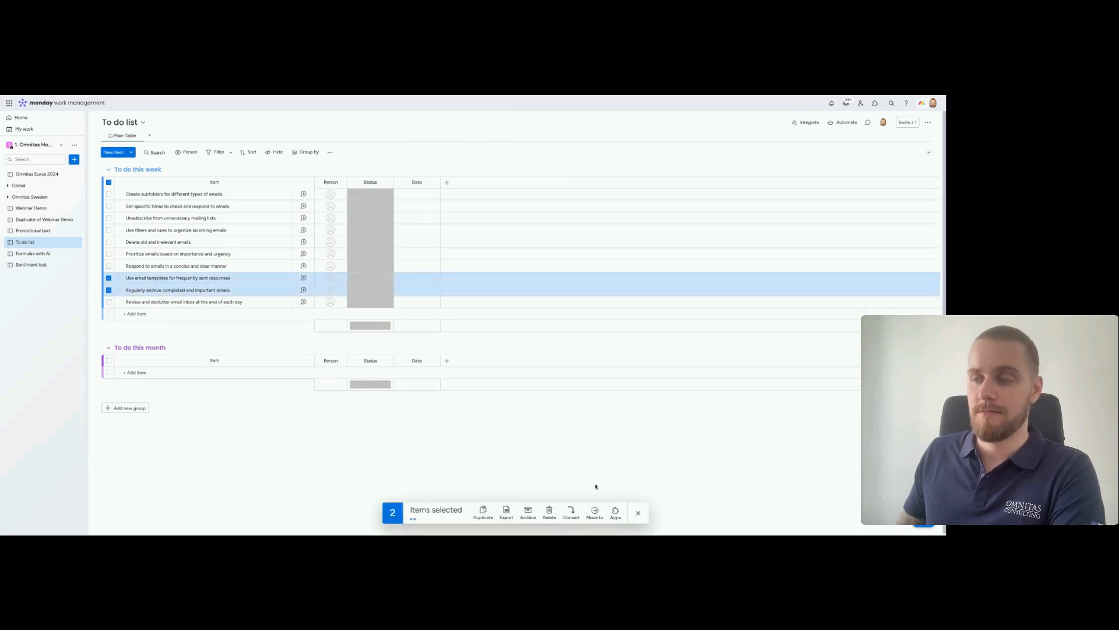
left_click(638, 512)
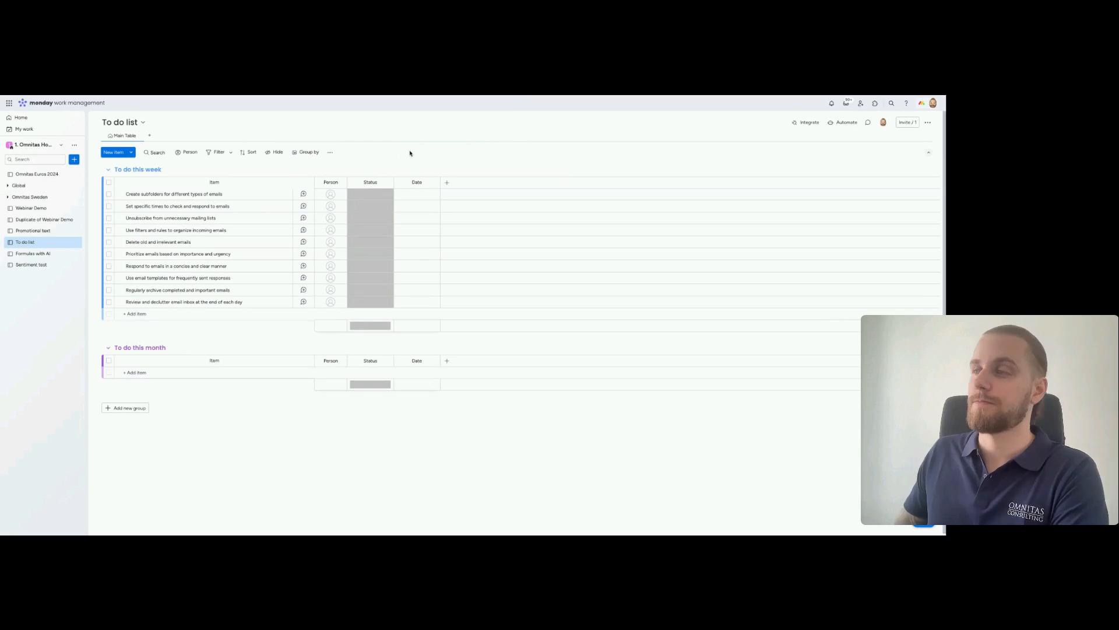
- Add a Formula column to the Formulas with AI board and dismiss the Mandatory Fields app suggestion
left_click(36, 254)
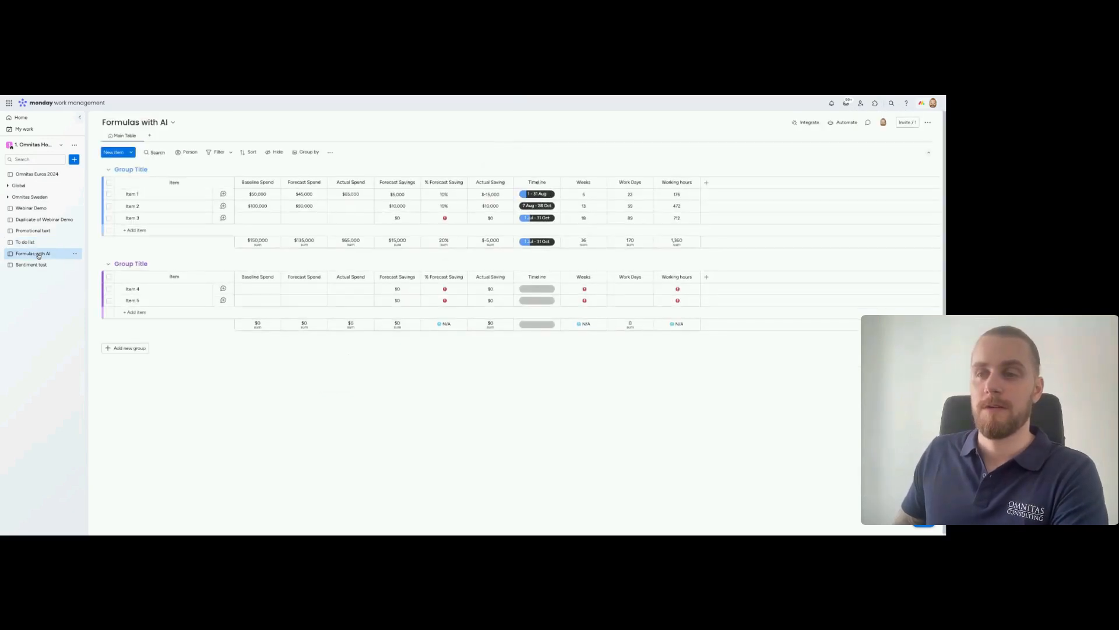
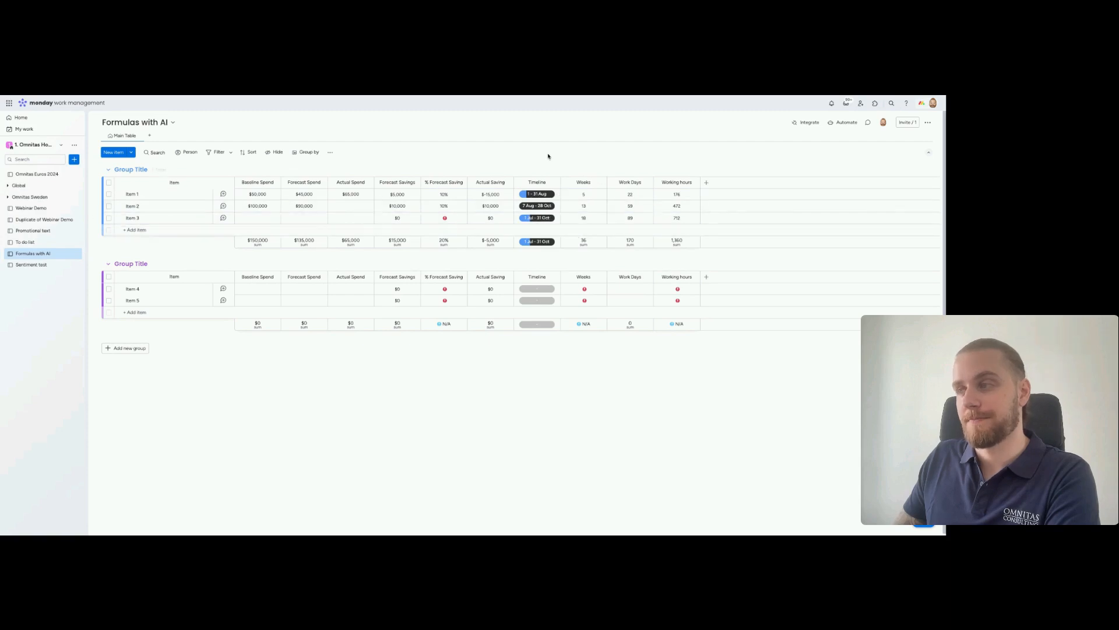
left_click(705, 184)
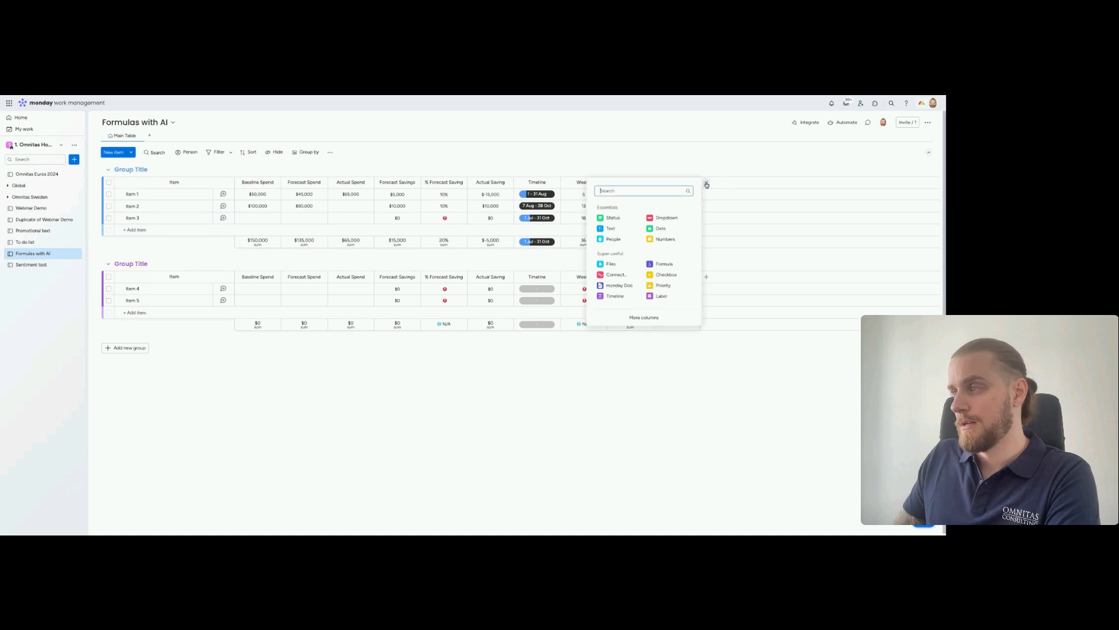
left_click(665, 264)
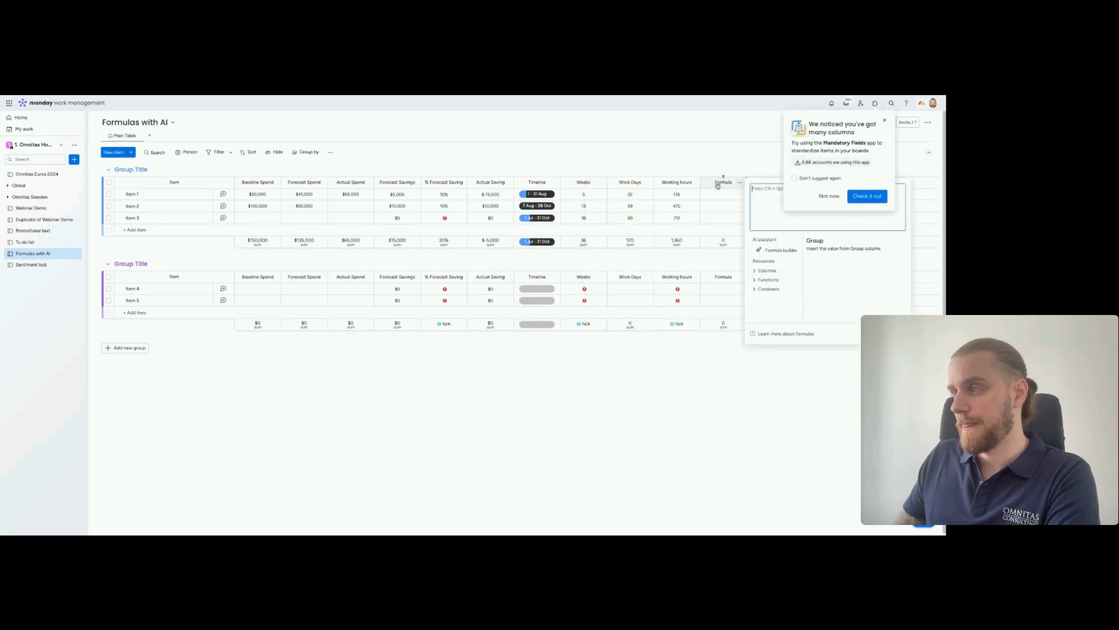
left_click(829, 196)
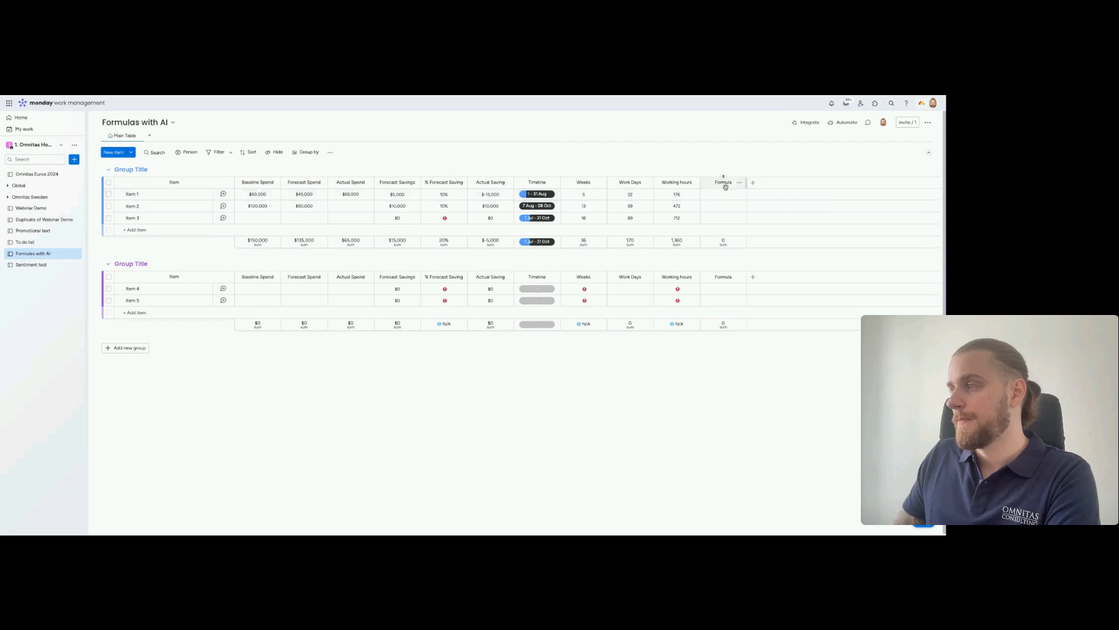
- Ask the AI Formula Builder for the new column: "Please give me how many weeks there are during the Timeline period"
left_click(726, 197)
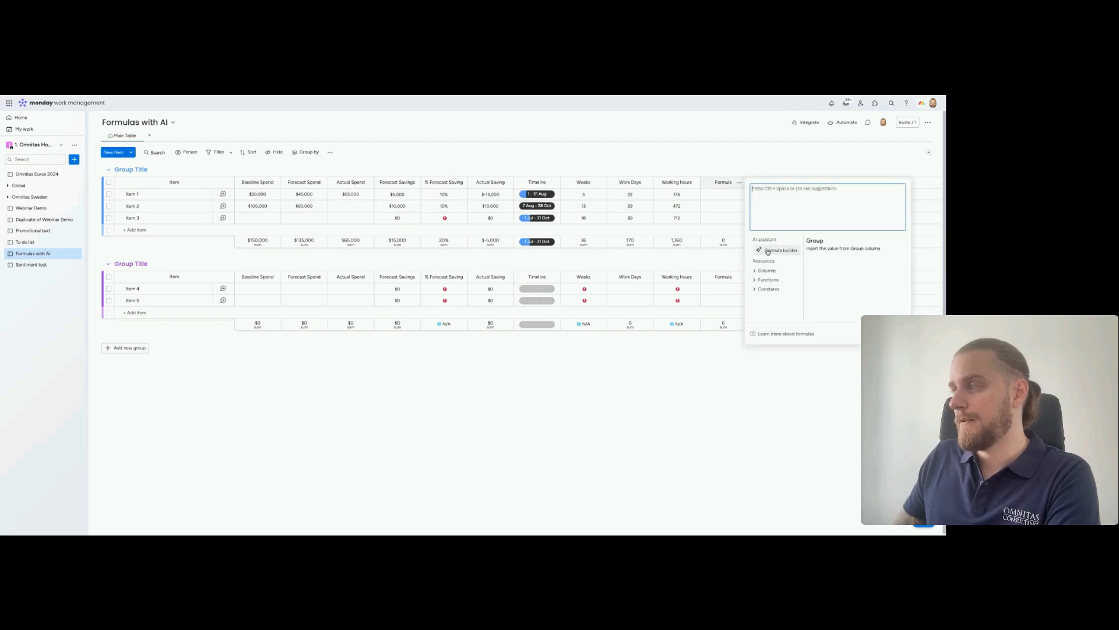
left_click(778, 251)
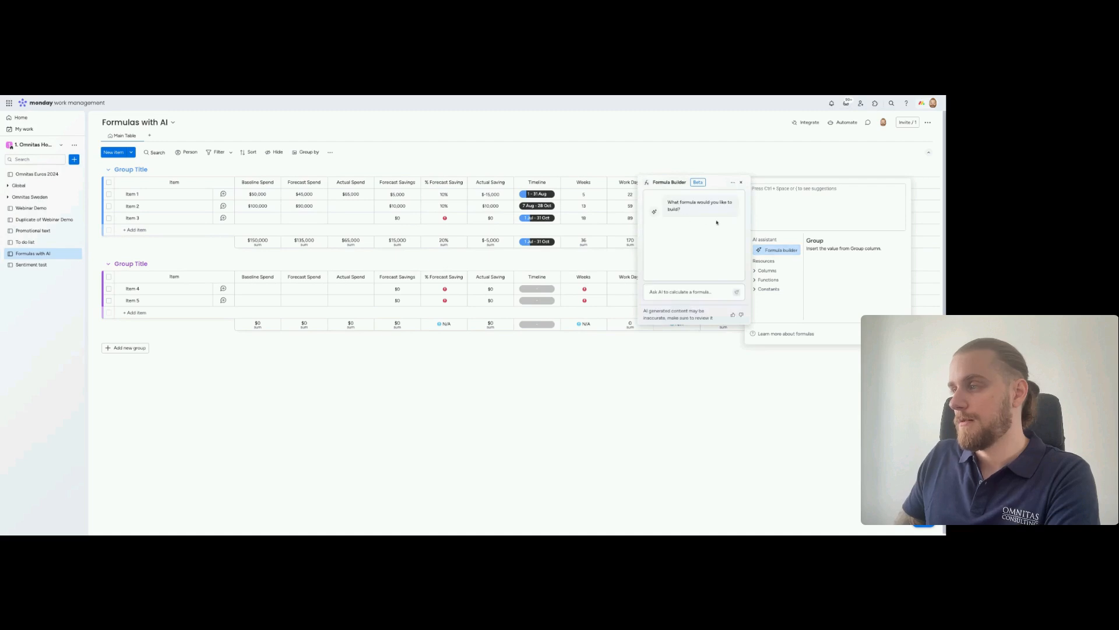
left_click(679, 295)
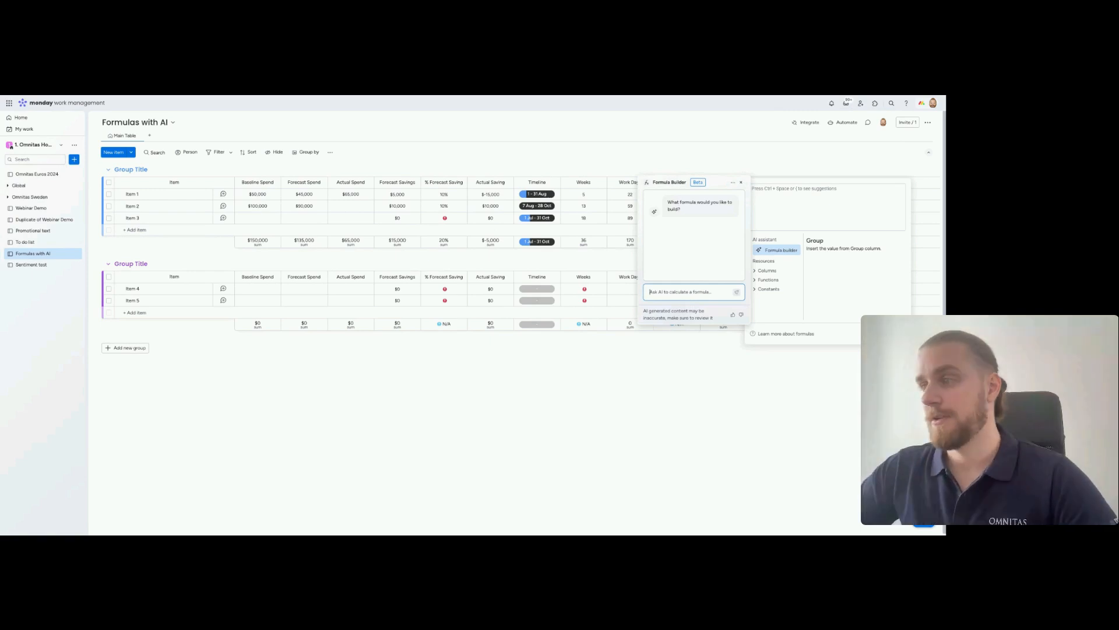
type("Please give me how many weeks")
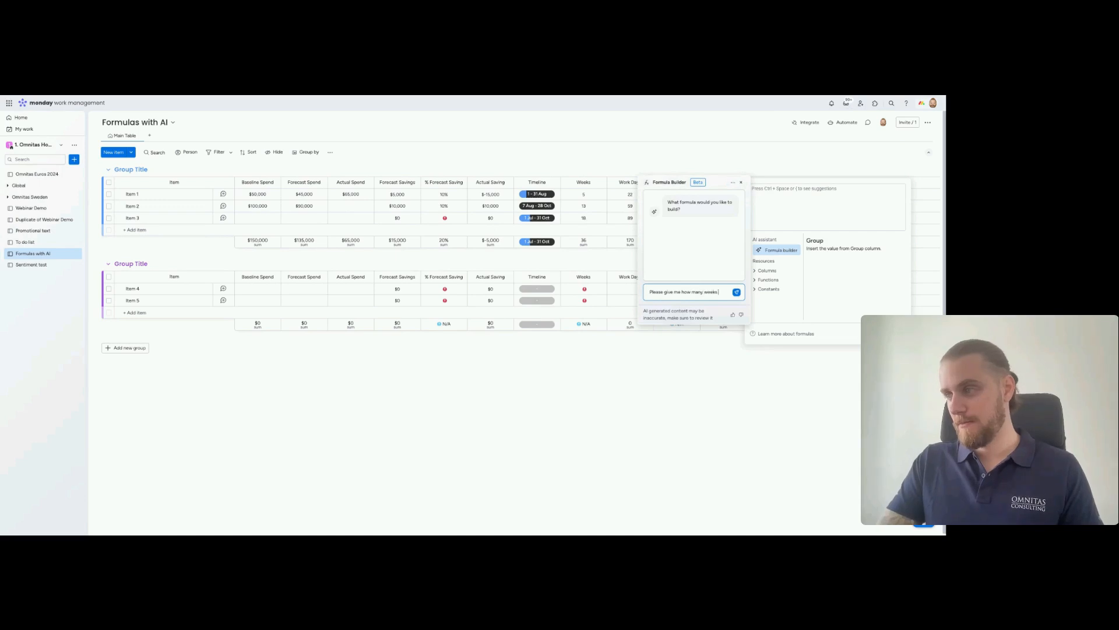
type(" there are")
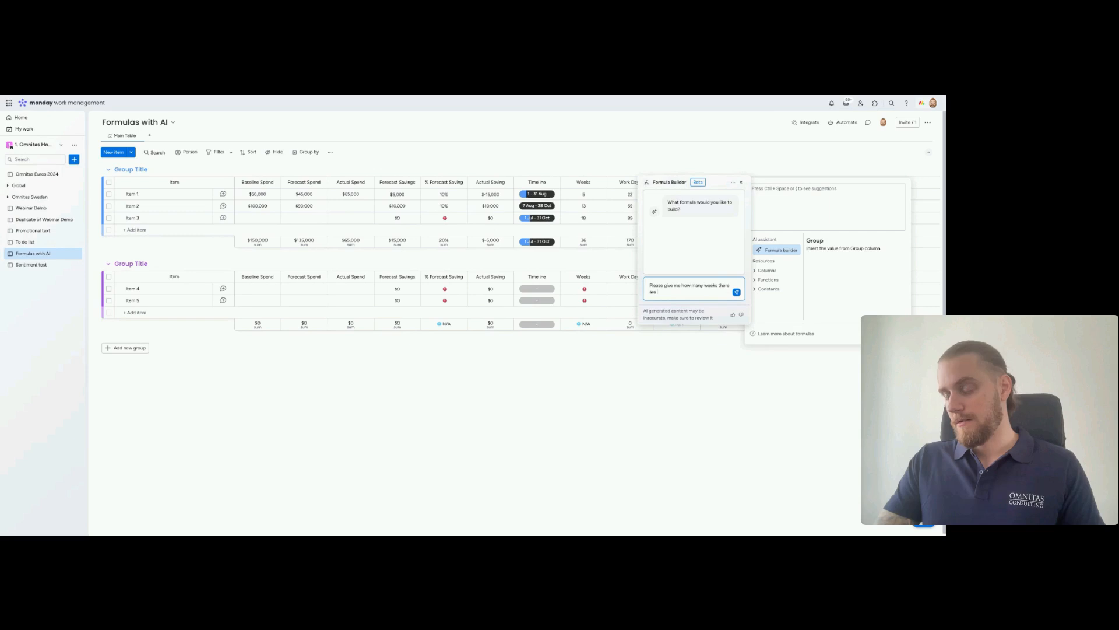
type(" during the Timeli")
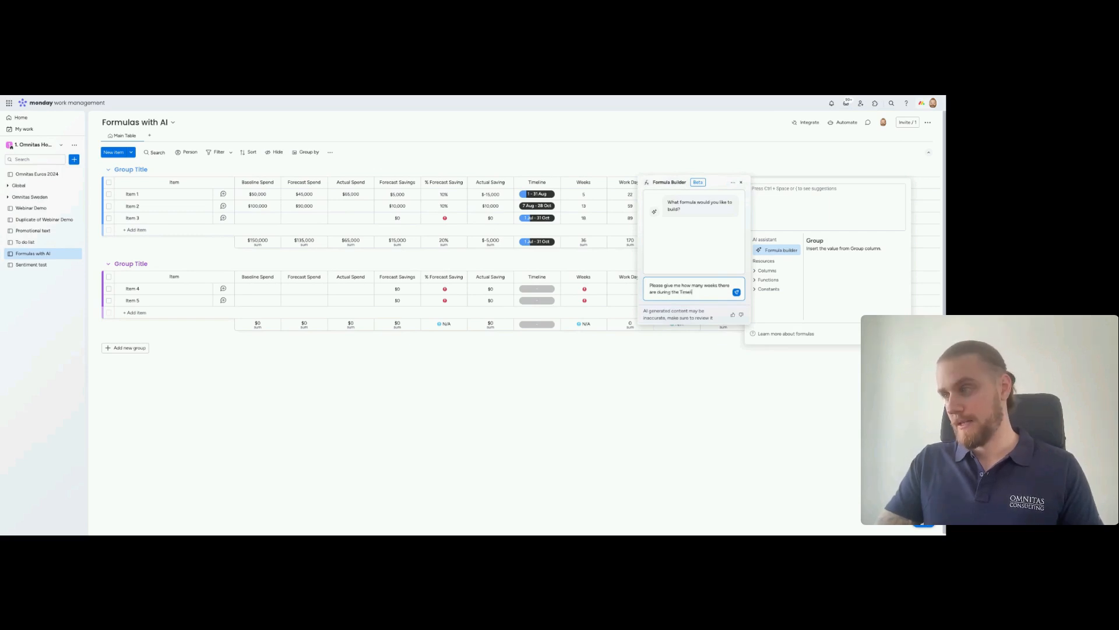
type("ne period")
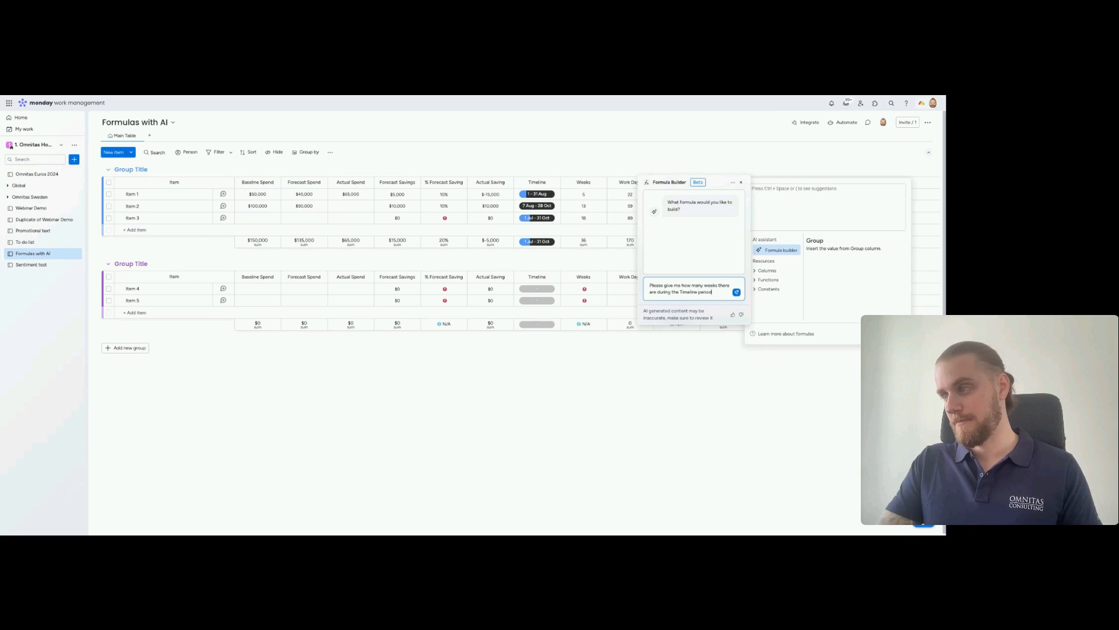
left_click(737, 293)
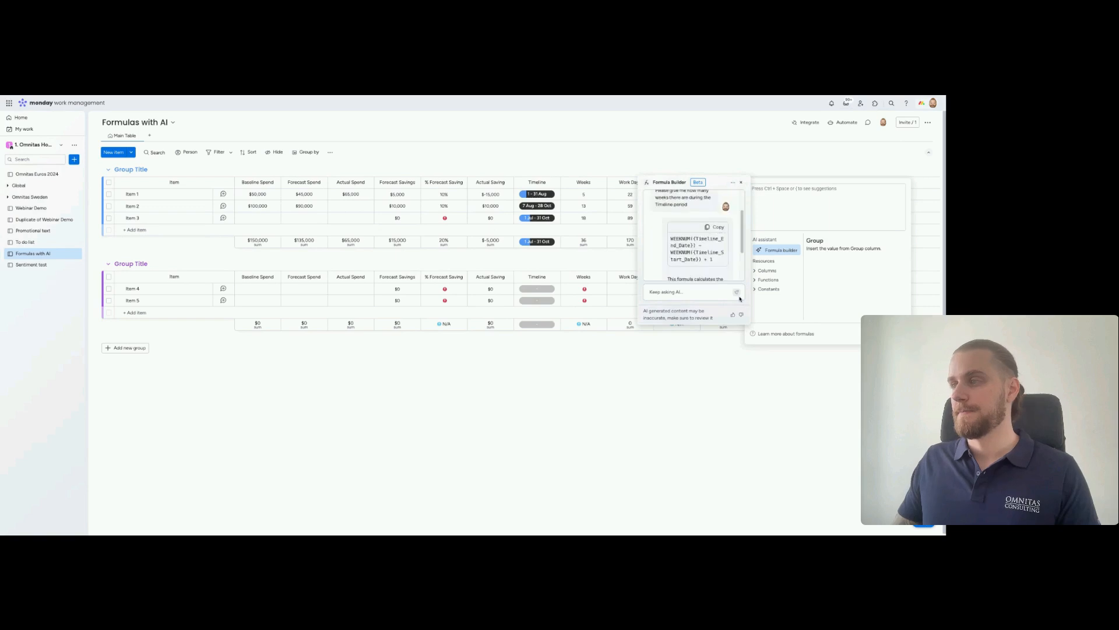
- Review the generated WEEKNUM formula, copy it into the column's formula editor, close the Formula Builder, and remove the leading blank line
scroll(700, 278, "up", 3)
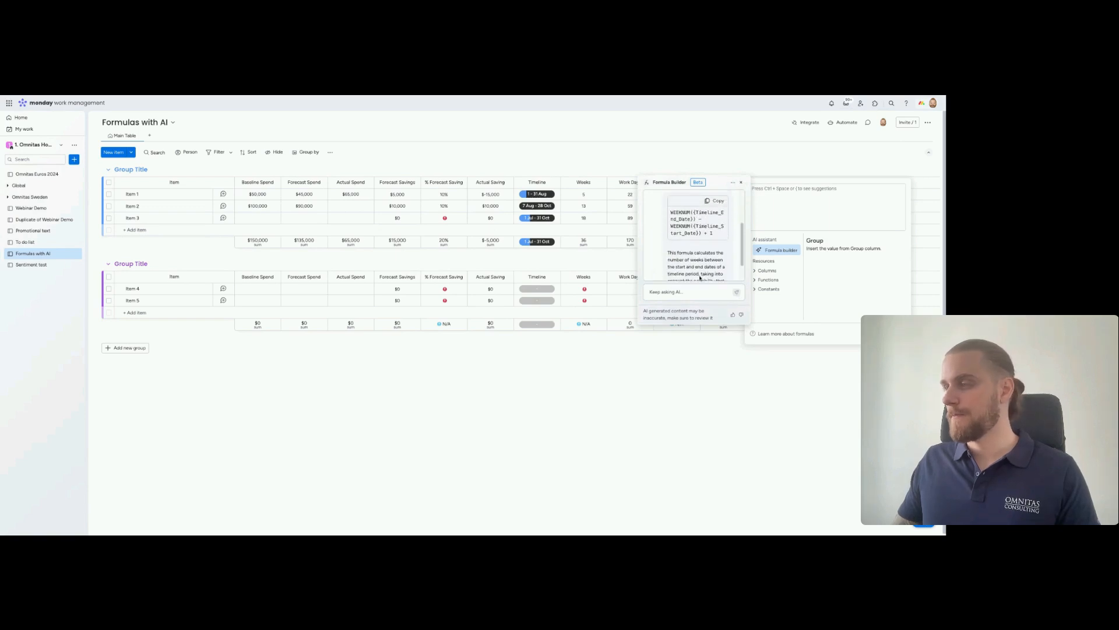
scroll(713, 226, "down", 3)
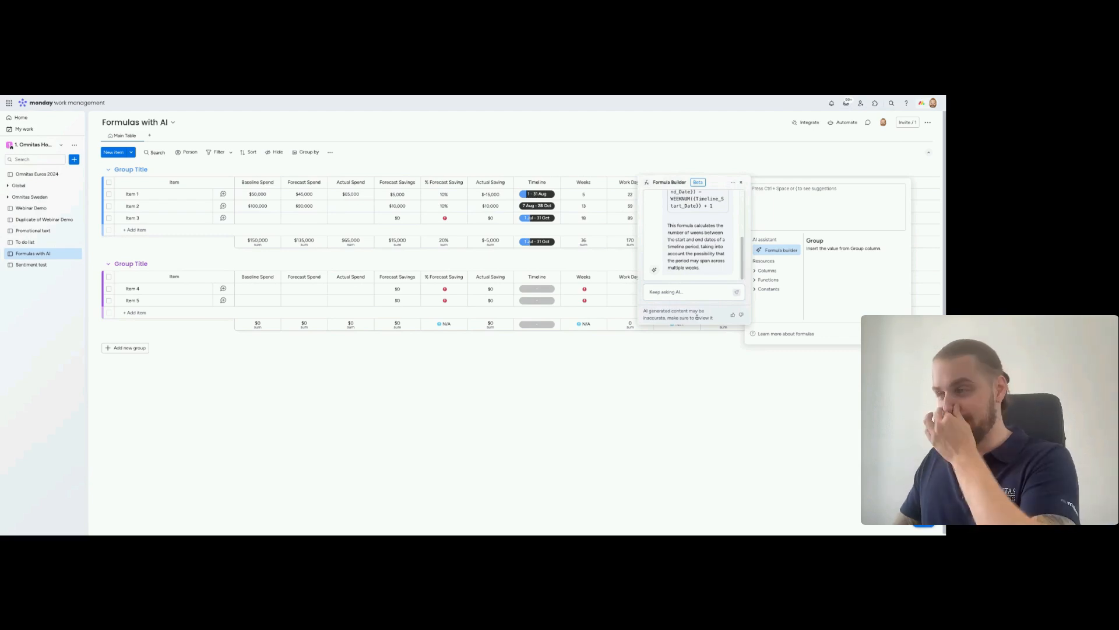
scroll(702, 281, "up", 2)
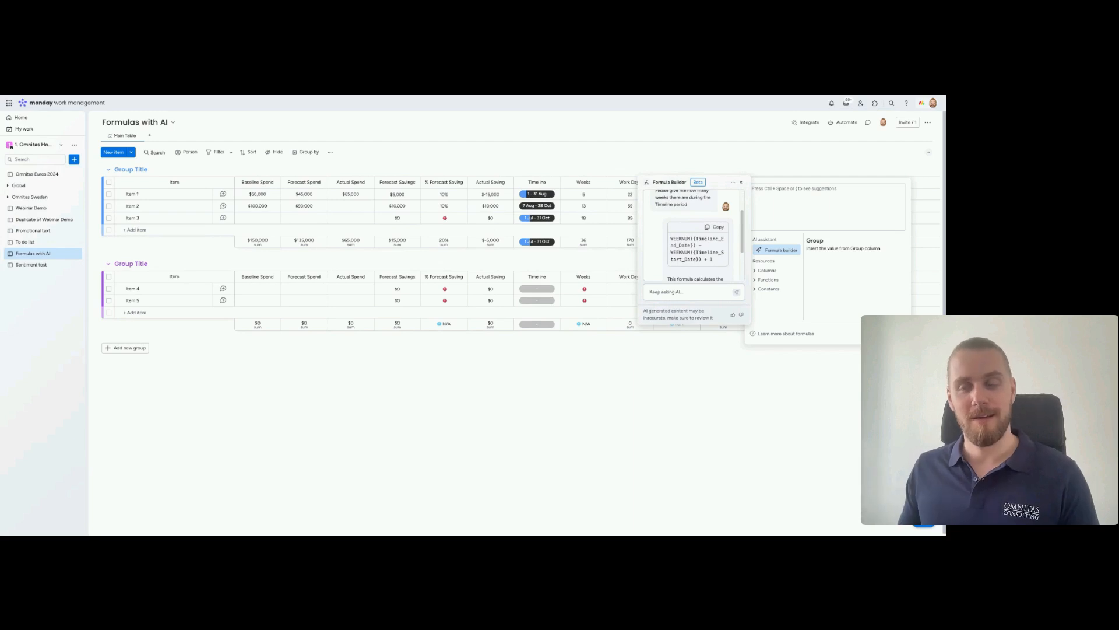
left_click(716, 227)
left_click(772, 200)
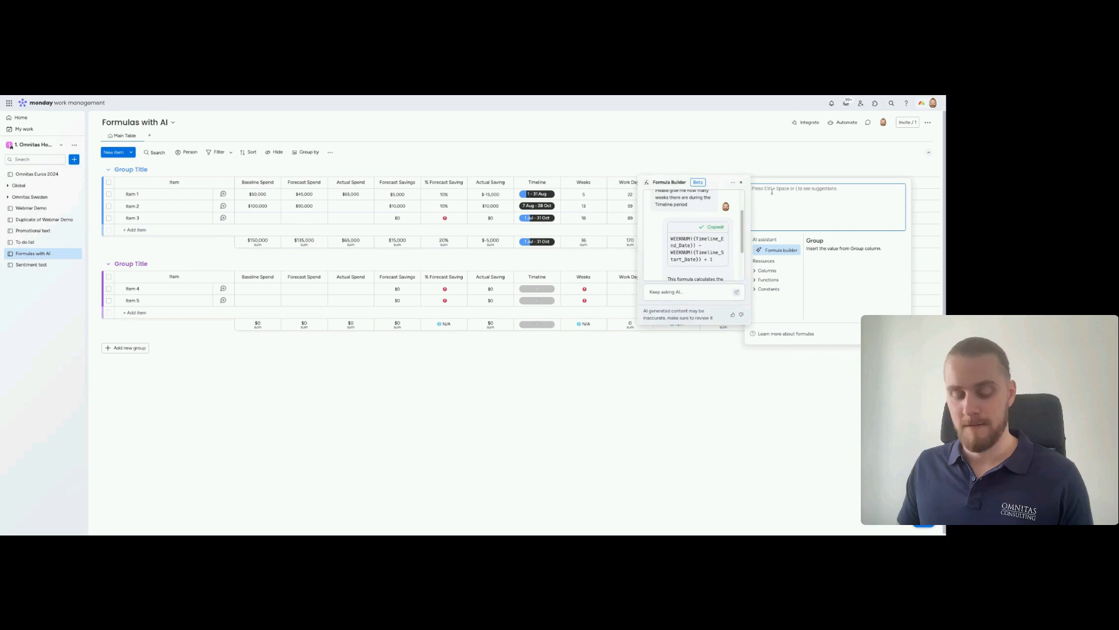
key("ctrl+v")
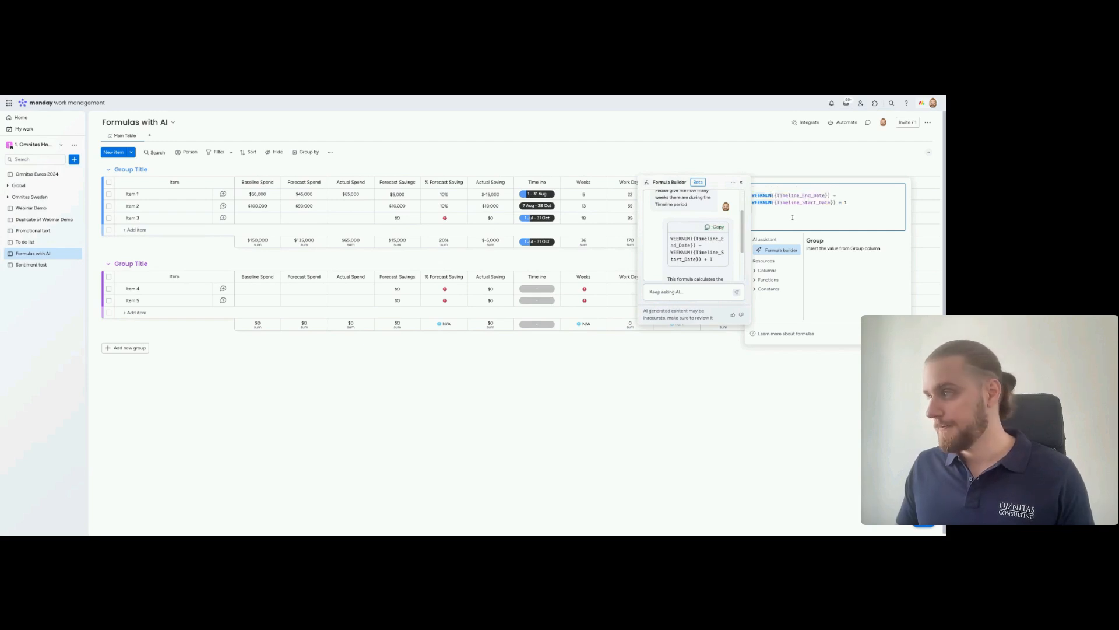
left_click(741, 182)
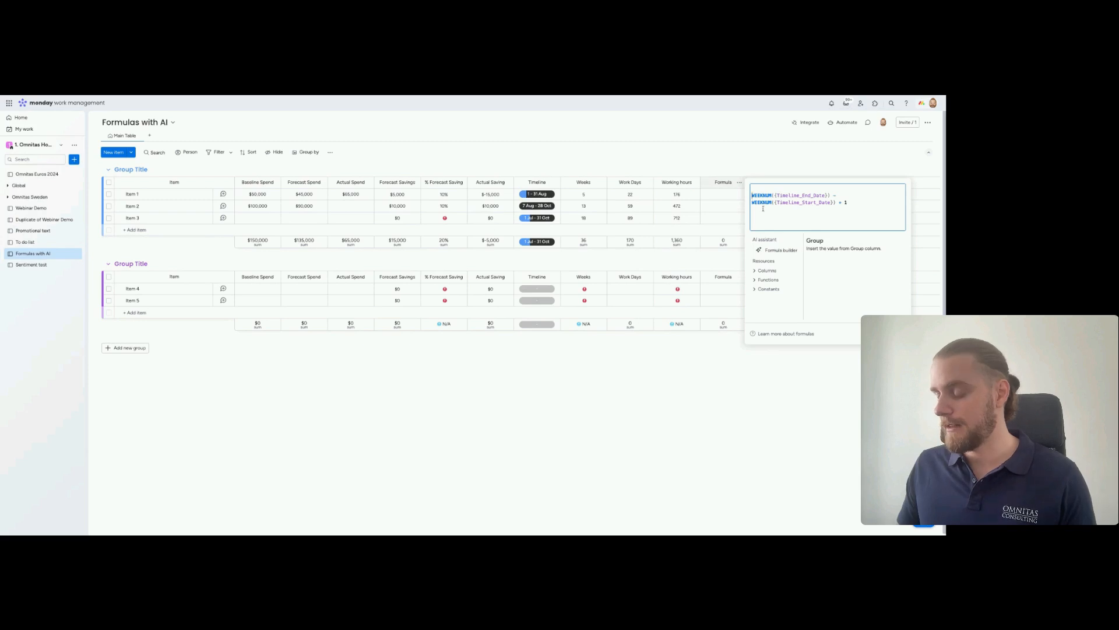
key("BackSpace")
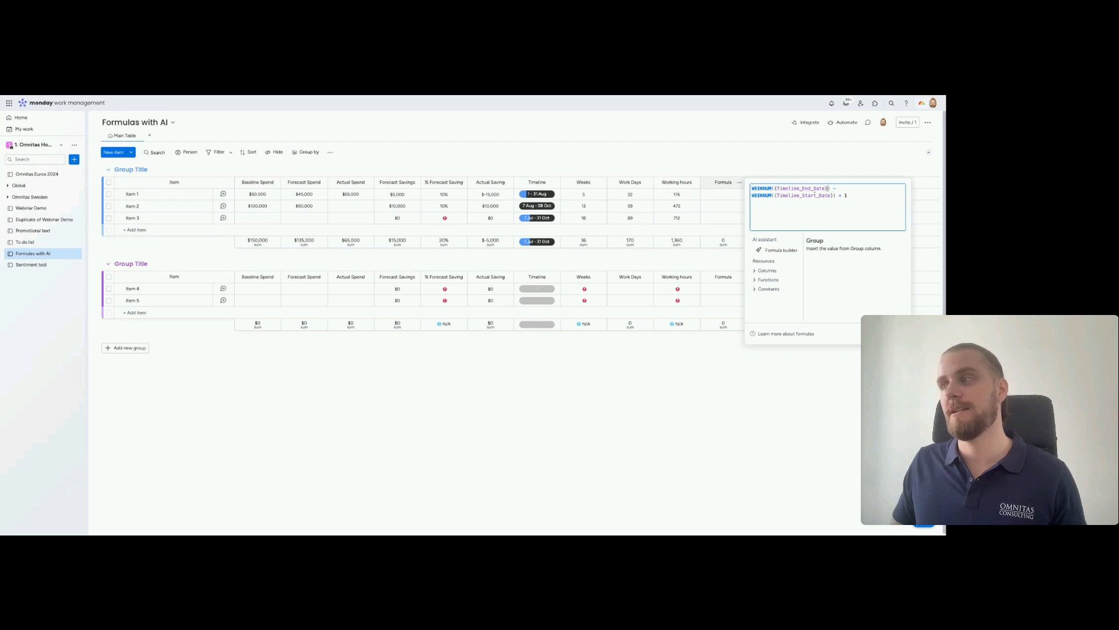
- Replace the Timeline_End_Date placeholder in the formula with the Timeline column's End date reference
left_click_drag(829, 189, 803, 189)
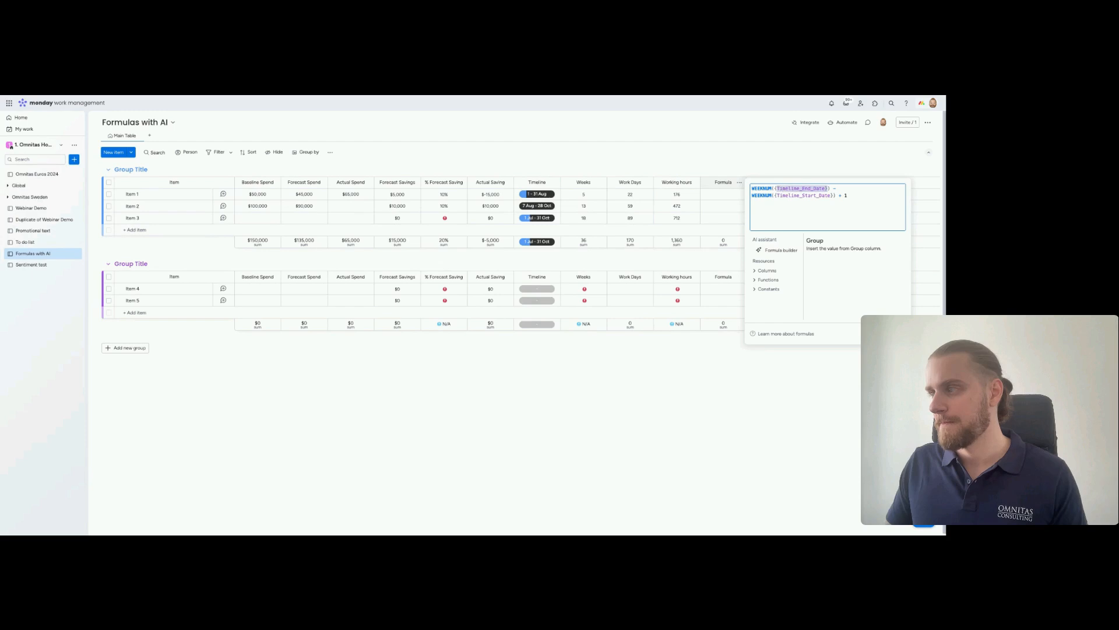
key("BackSpace")
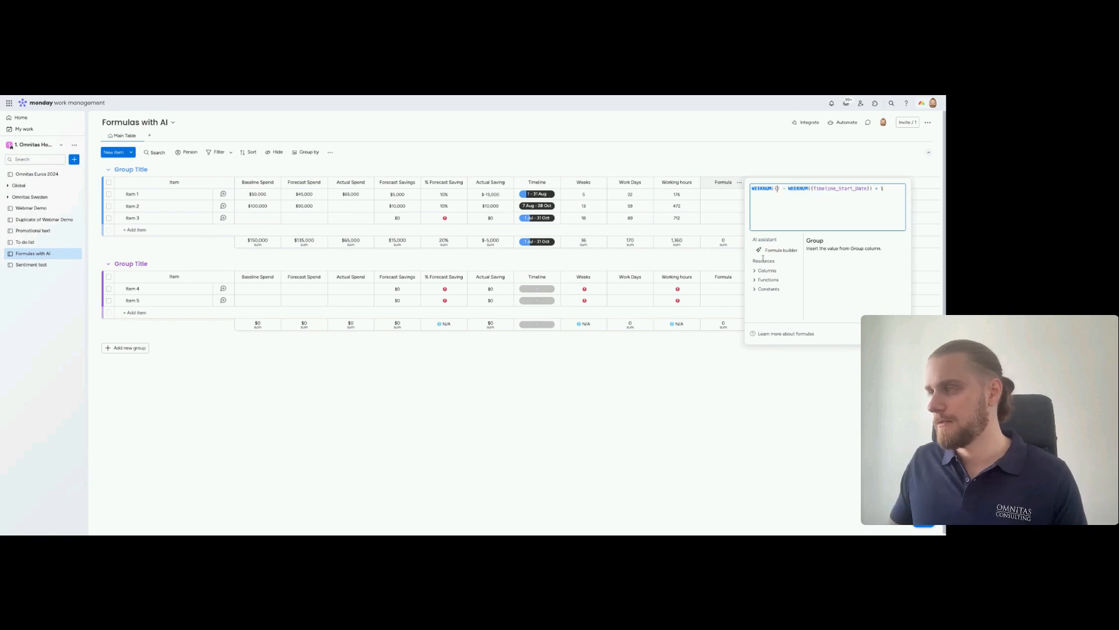
left_click(767, 271)
scroll(778, 290, "down", 1)
scroll(778, 290, "down", 3)
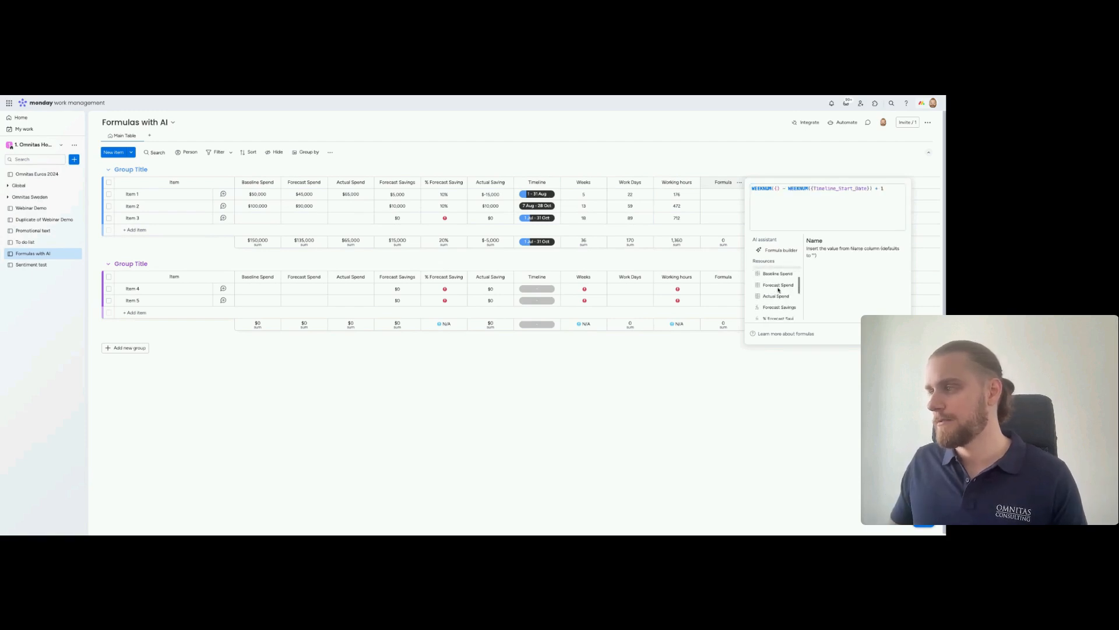
left_click(794, 290)
left_click(780, 308)
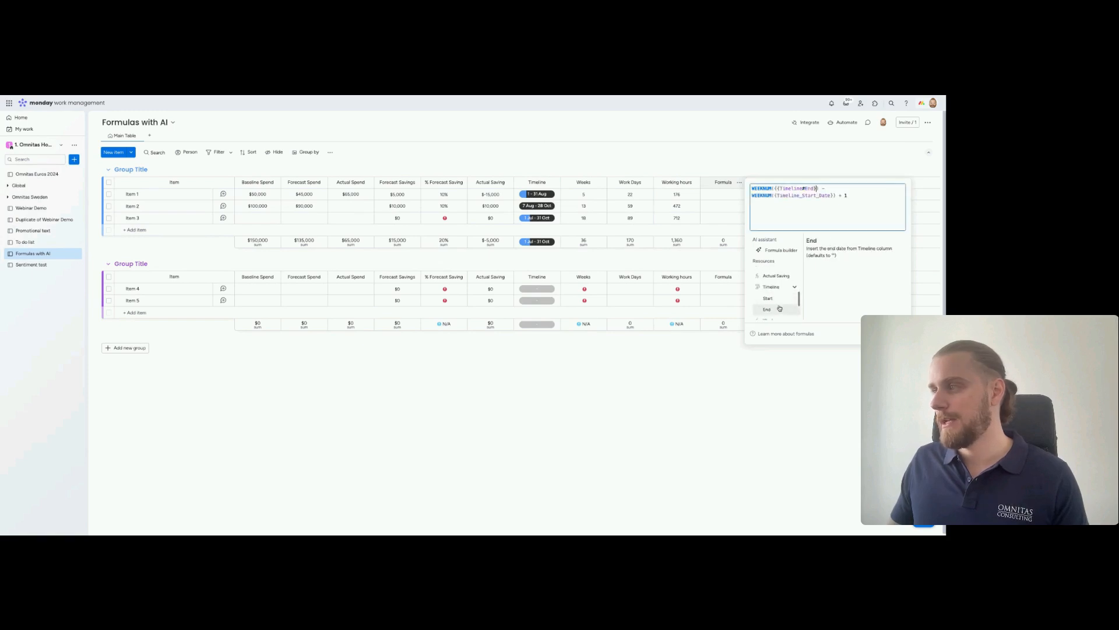
- Replace the Timeline_Start_Date placeholder in the second WEEKNUM with the Timeline column's Start date reference
left_click(833, 196)
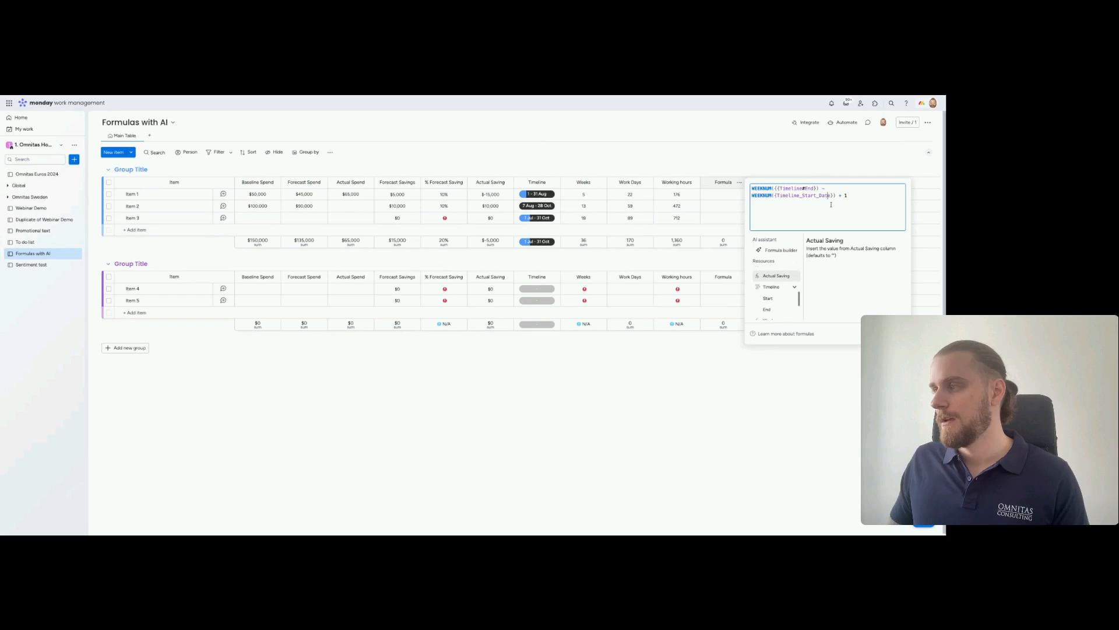
key("shift+Left")
key("shift+Left")
key("shift+Left")
key("shift+Left")
key("shift+Left")
key("shift+Left")
key("shift+Left")
key("shift+Left")
key("shift+Left")
key("shift+Left")
key("shift+Left")
key("shift+Left")
key("shift+Left")
key("shift+Left")
key("shift+Left")
key("shift+Left")
key("shift+Left")
key("shift+Left")
key("shift+Left")
key("shift+Left")
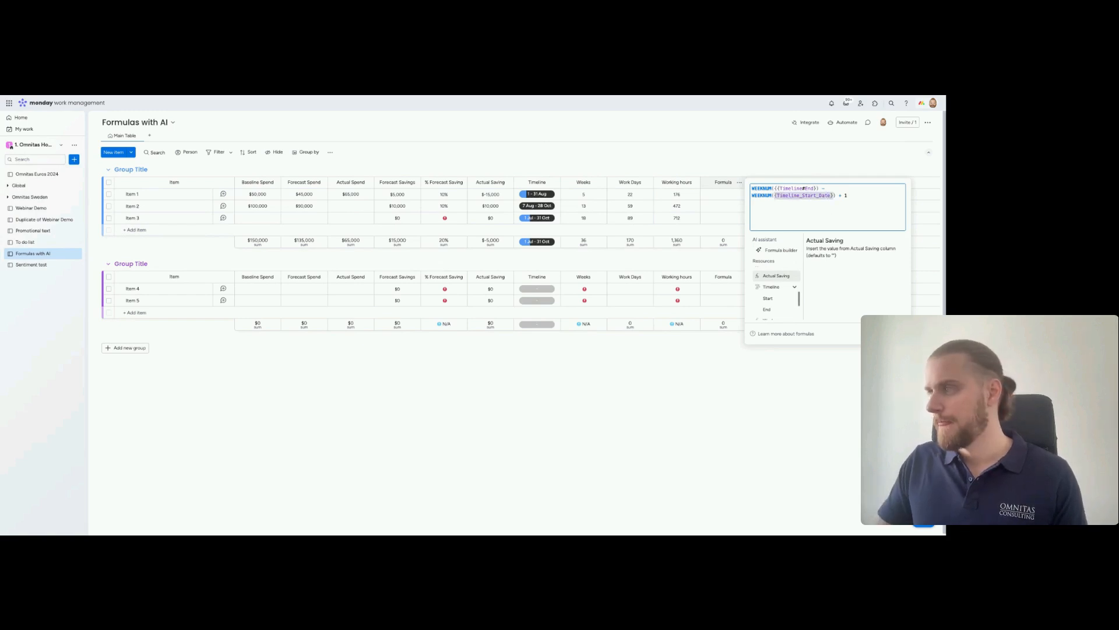
key("BackSpace")
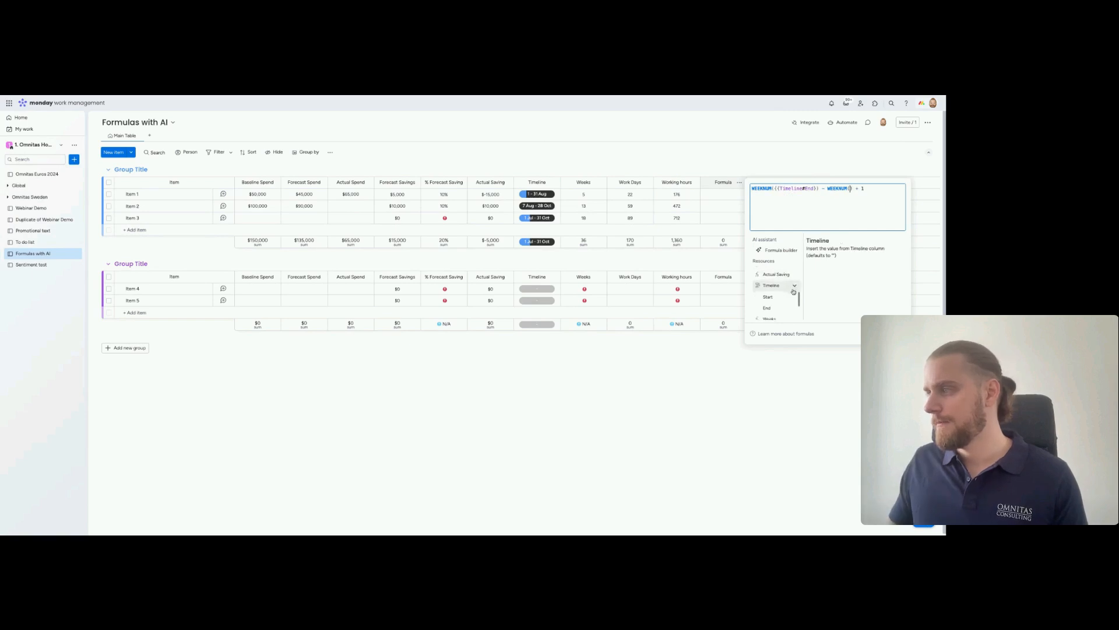
left_click(768, 298)
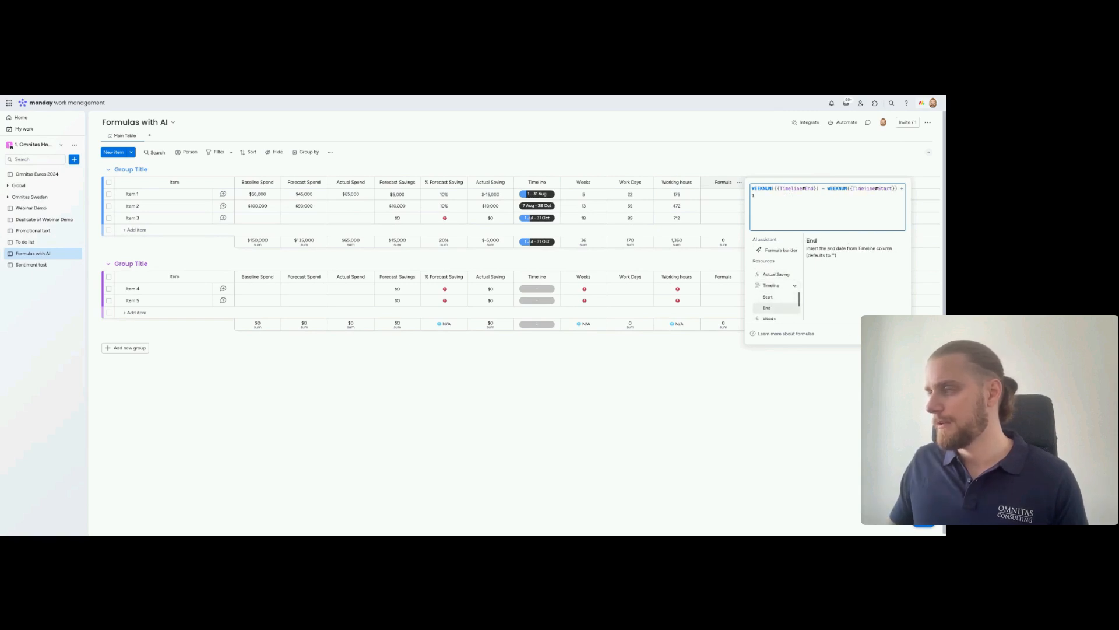
- Remove the extra opening brace before Timeline#End in the first WEEKNUM and apply the formula to the column
left_click(811, 211)
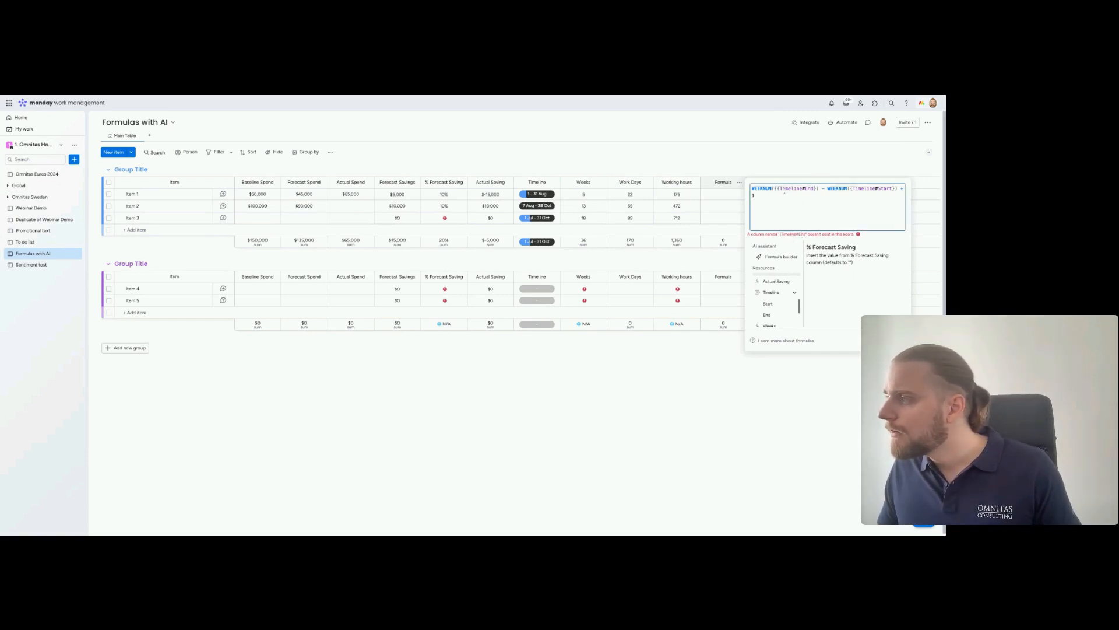
key("BackSpace")
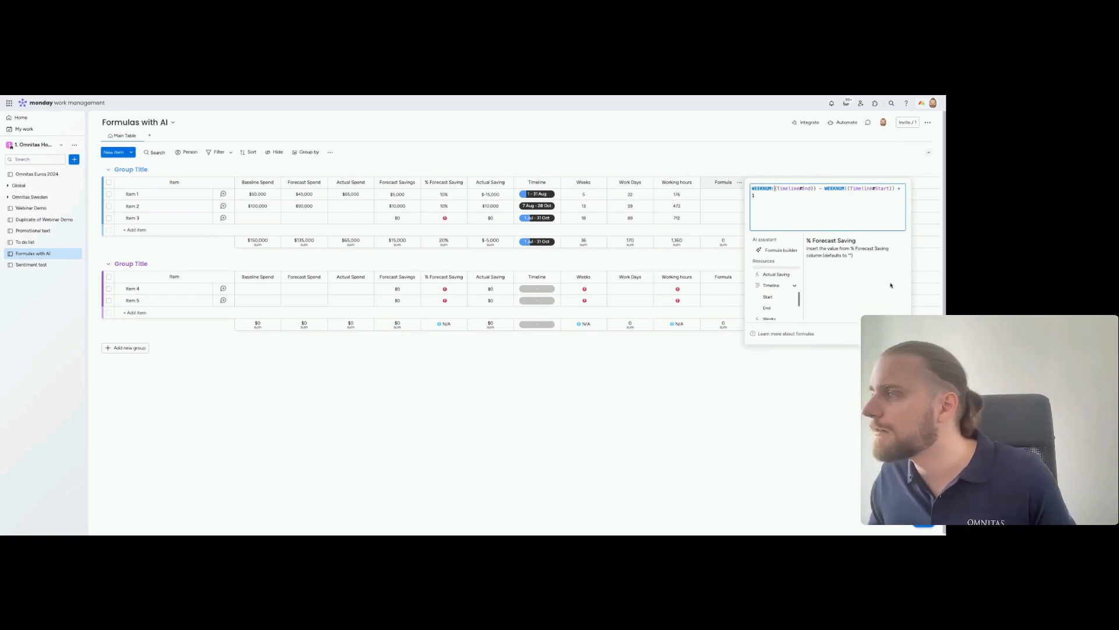
left_click(890, 333)
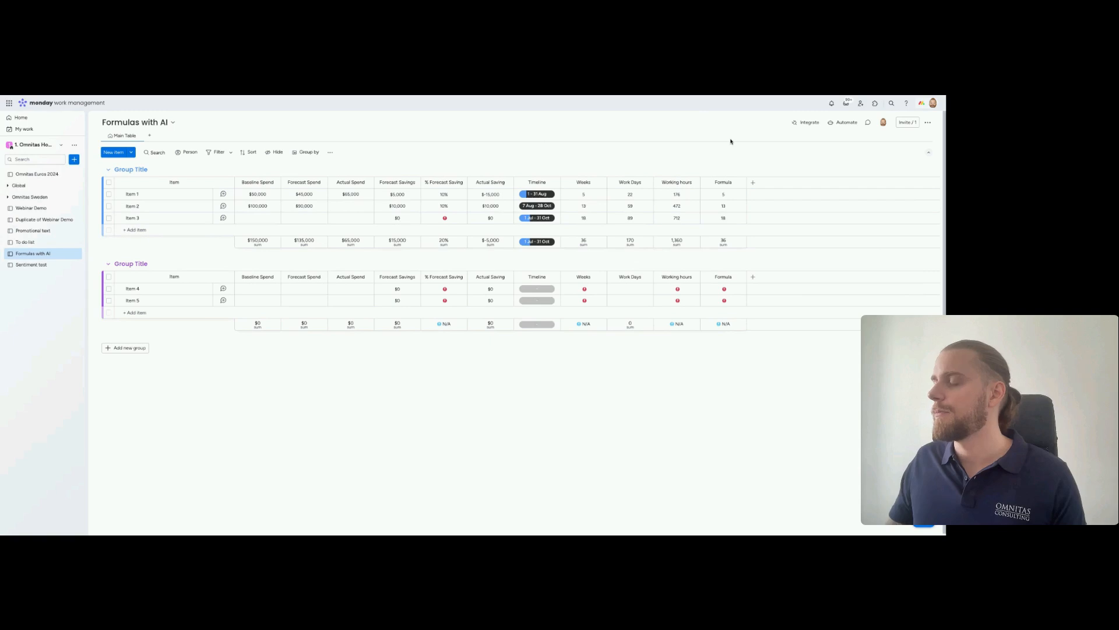
- Rename the new Formula column to "Weeks new"
left_click(720, 182)
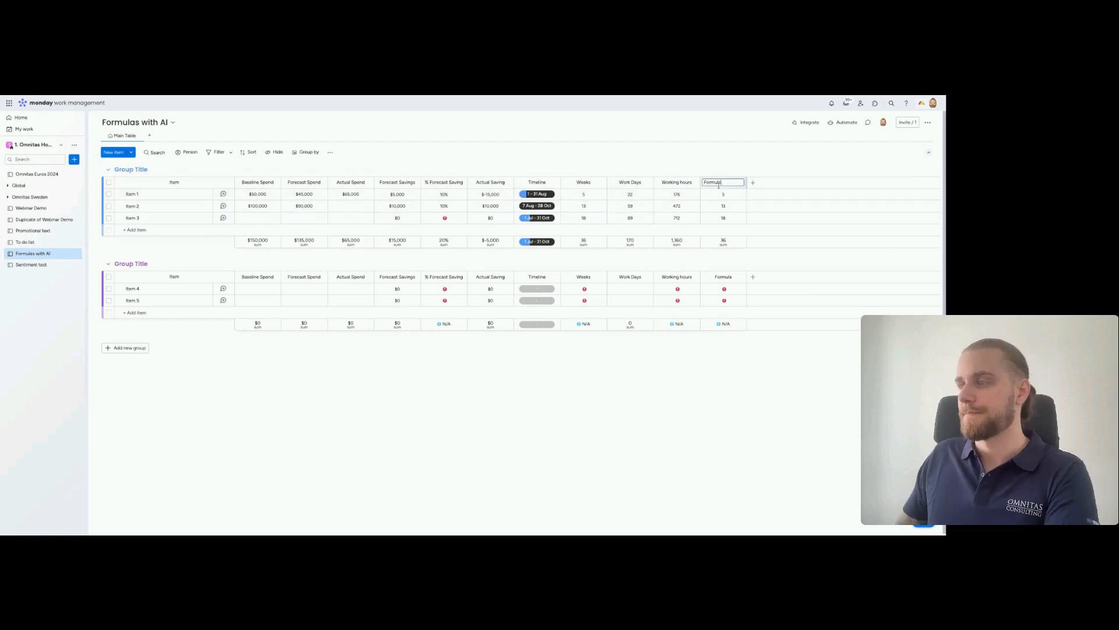
key("ctrl+a")
type("Week")
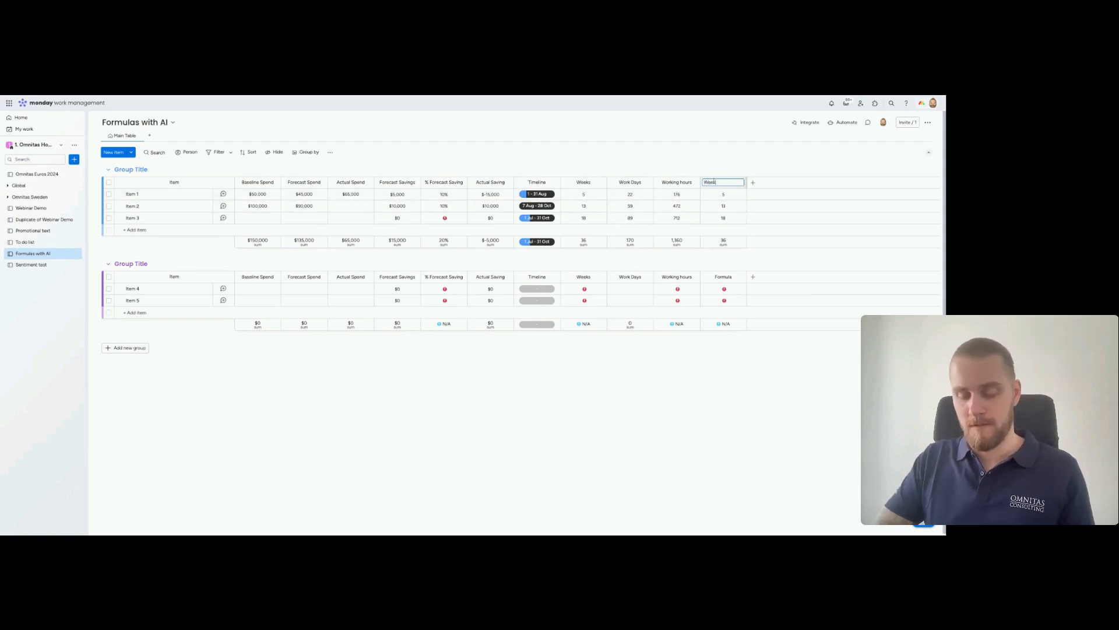
type("s new")
key("Return")
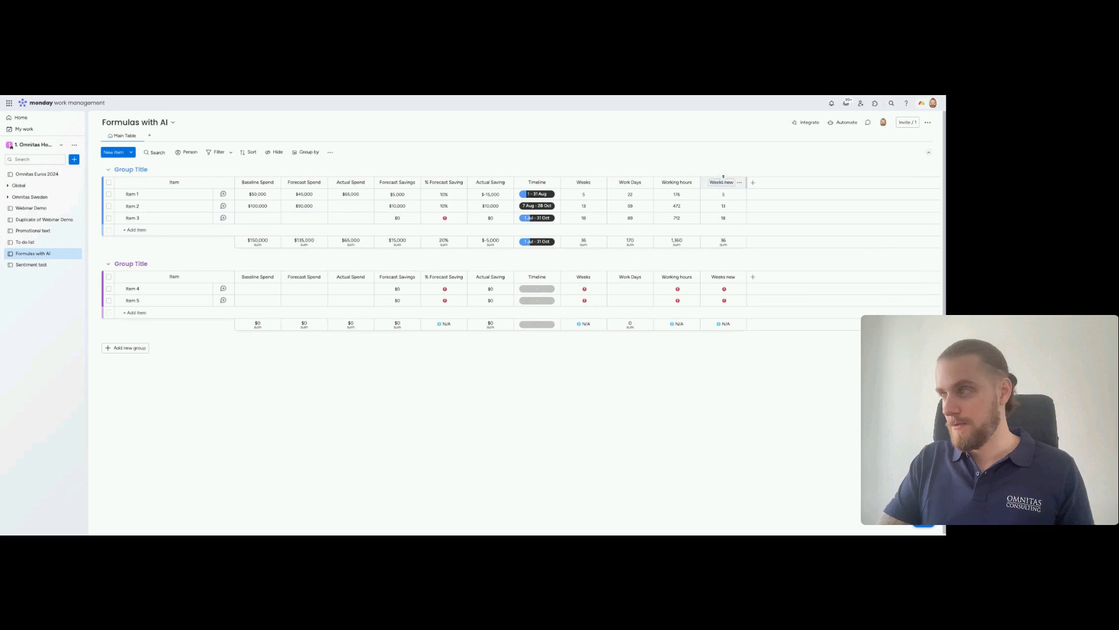
- Extend Item 1's Timeline so that it ends on 31 December 2024, and close the date picker
left_click(540, 196)
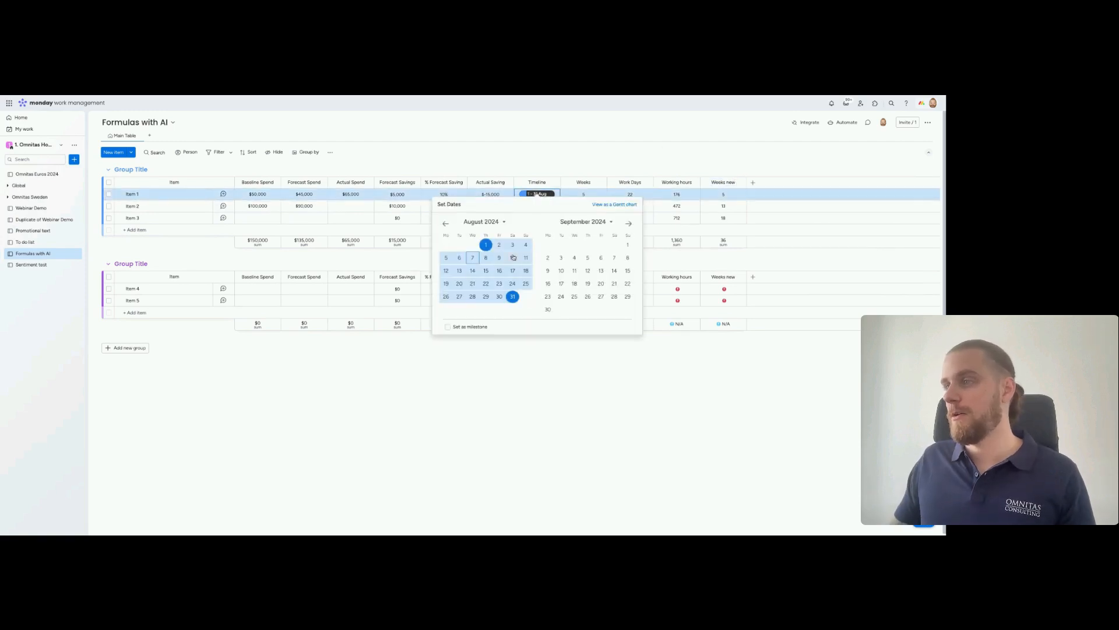
left_click(629, 223)
left_click(629, 223)
left_click(628, 224)
left_click(561, 310)
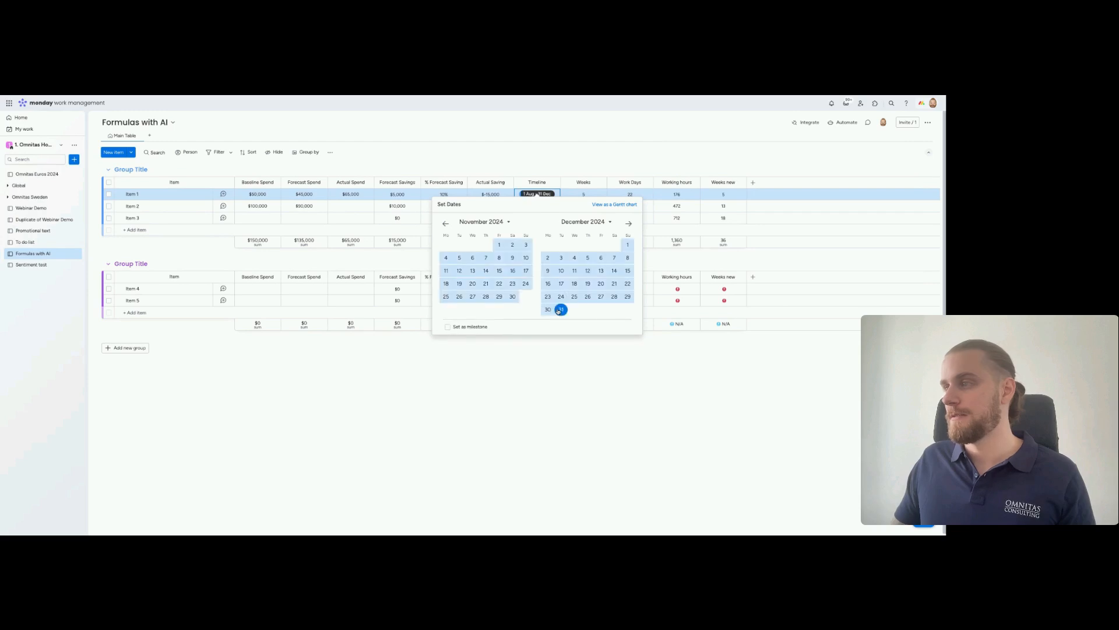
left_click(641, 153)
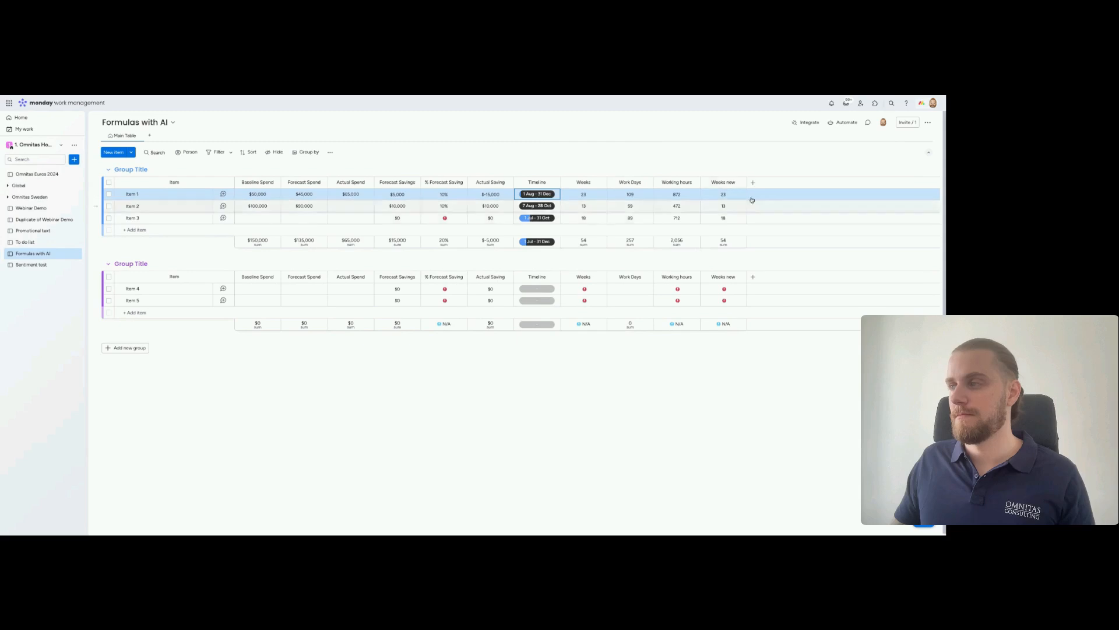
- Examine the existing formulas behind the Working hours and Work Days columns
left_click(672, 196)
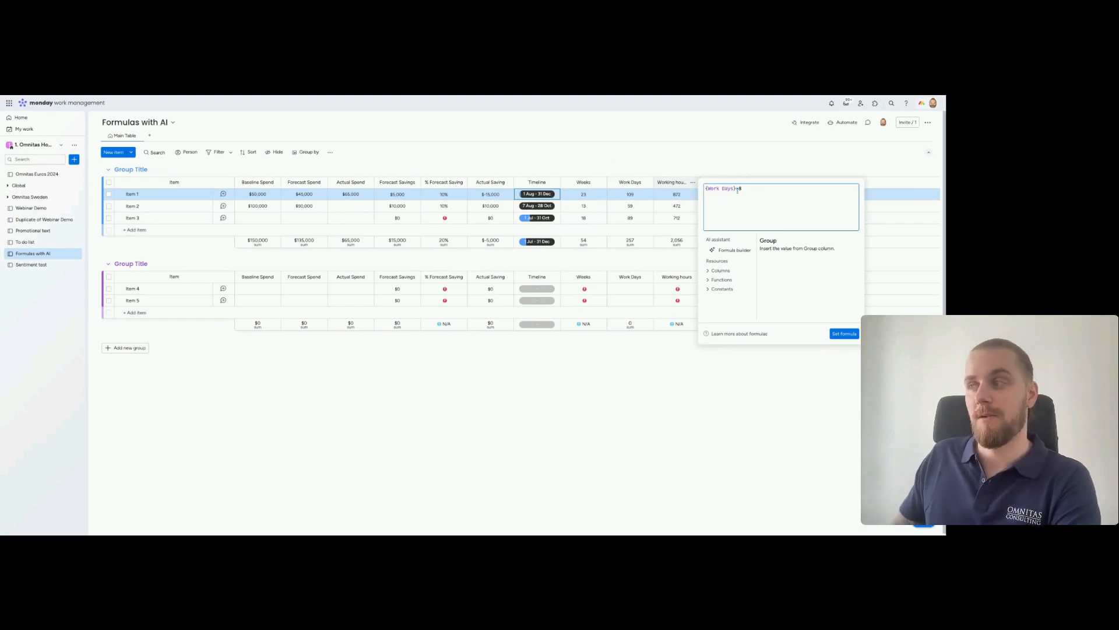
left_click(682, 164)
left_click(641, 194)
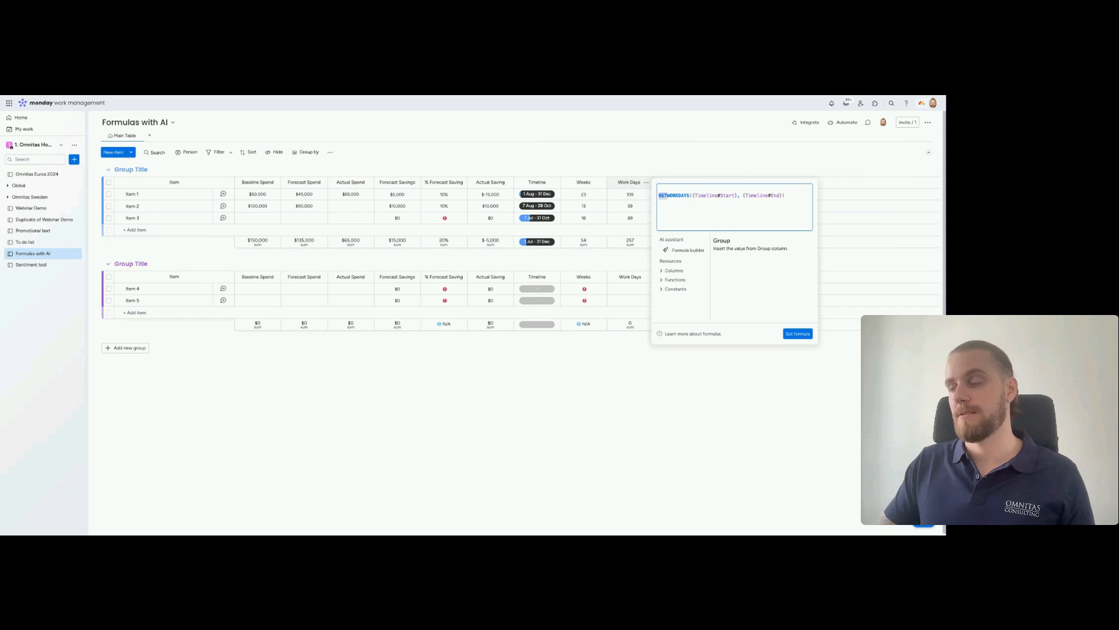
left_click(793, 204)
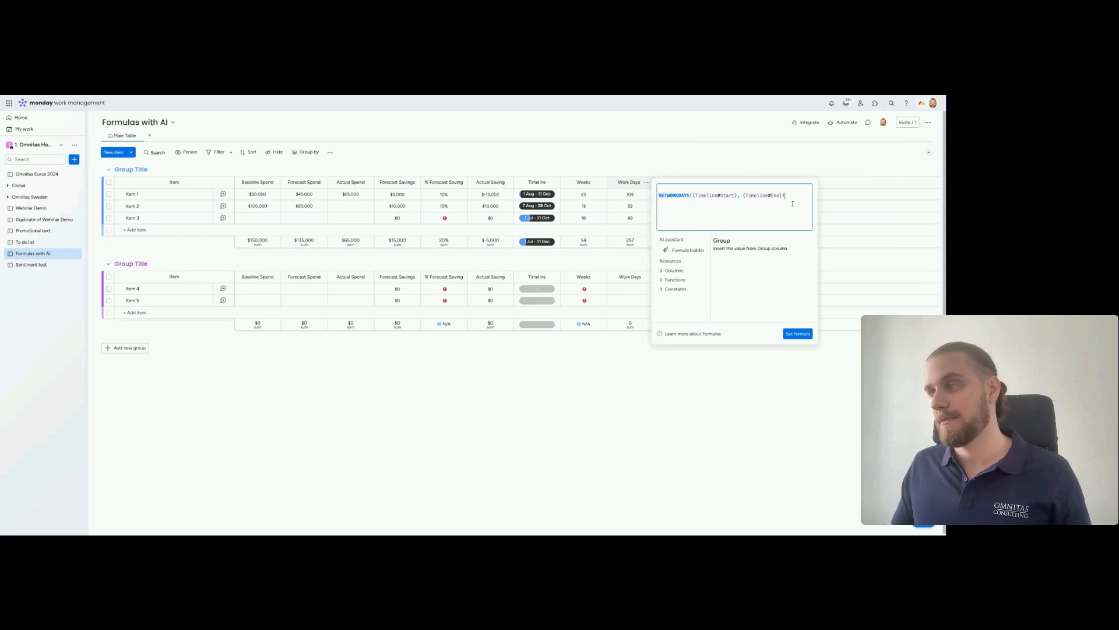
- Examine the existing formula behind the Forecast Savings column and close the formula editor
left_click(696, 165)
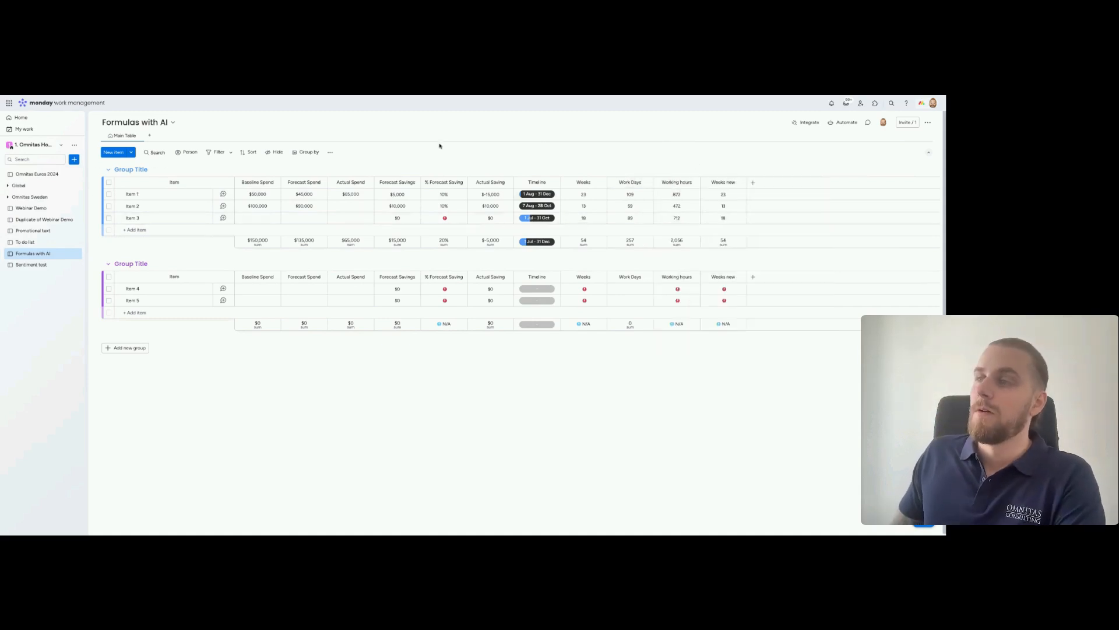
left_click(397, 194)
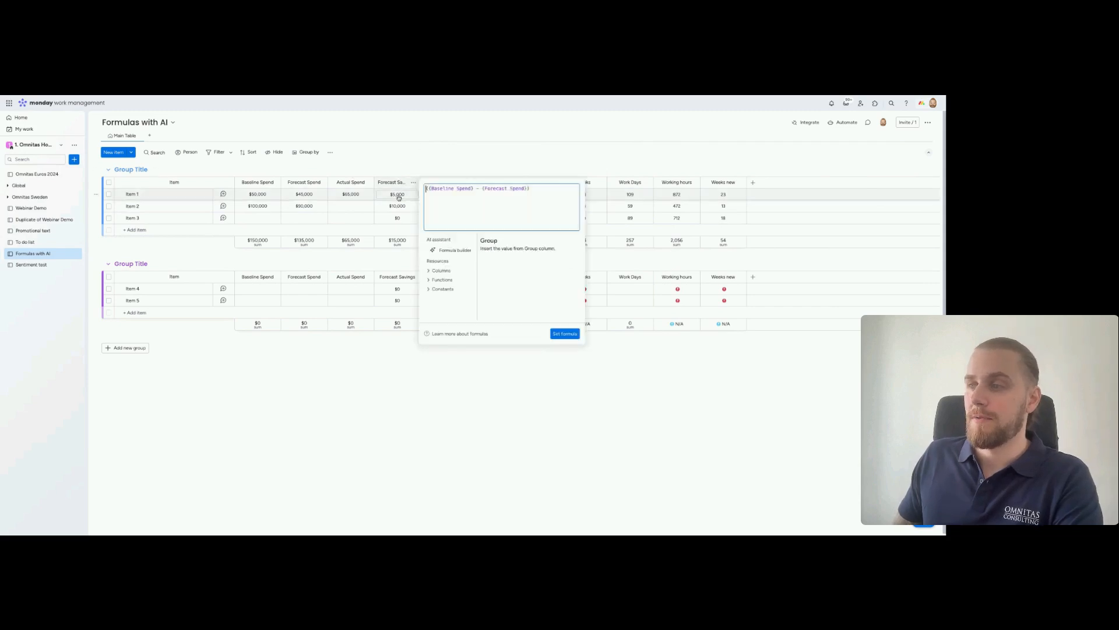
left_click(474, 176)
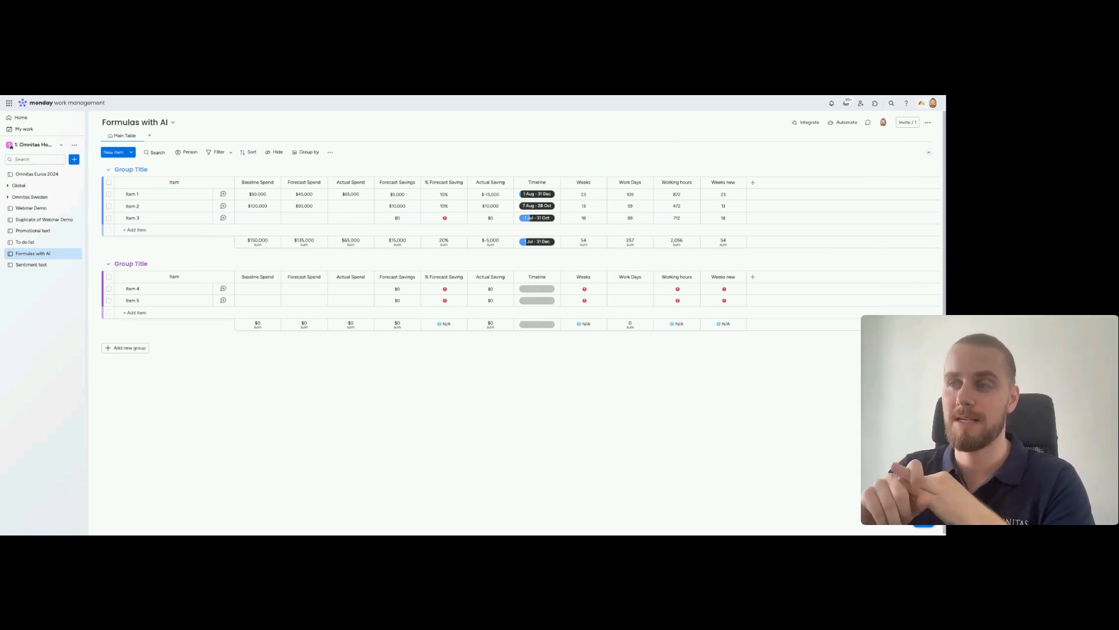
left_click(395, 194)
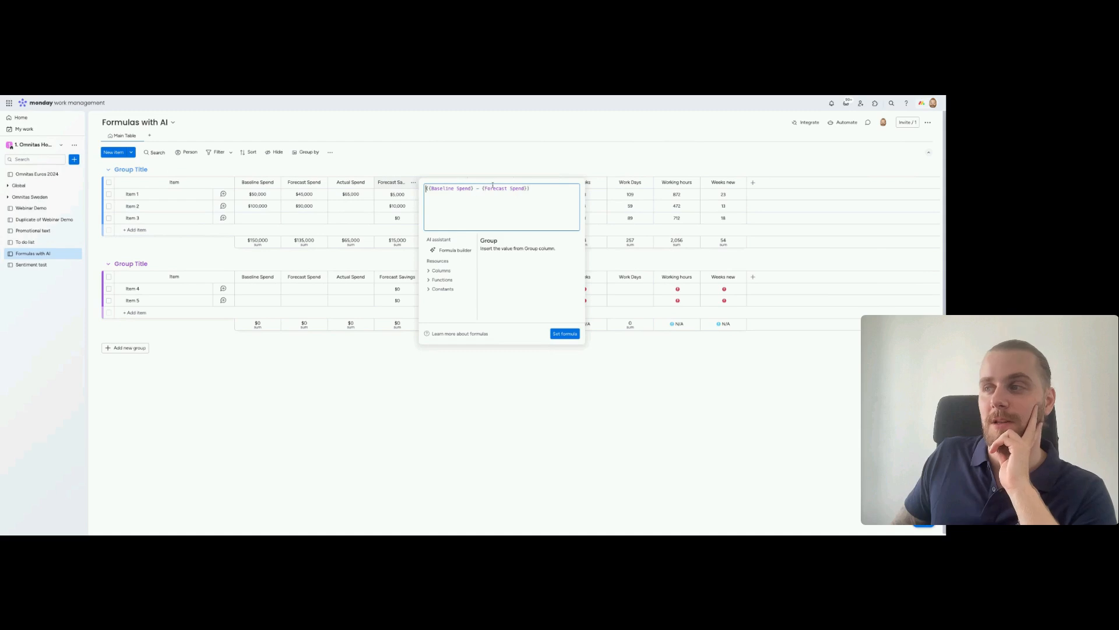
left_click(420, 162)
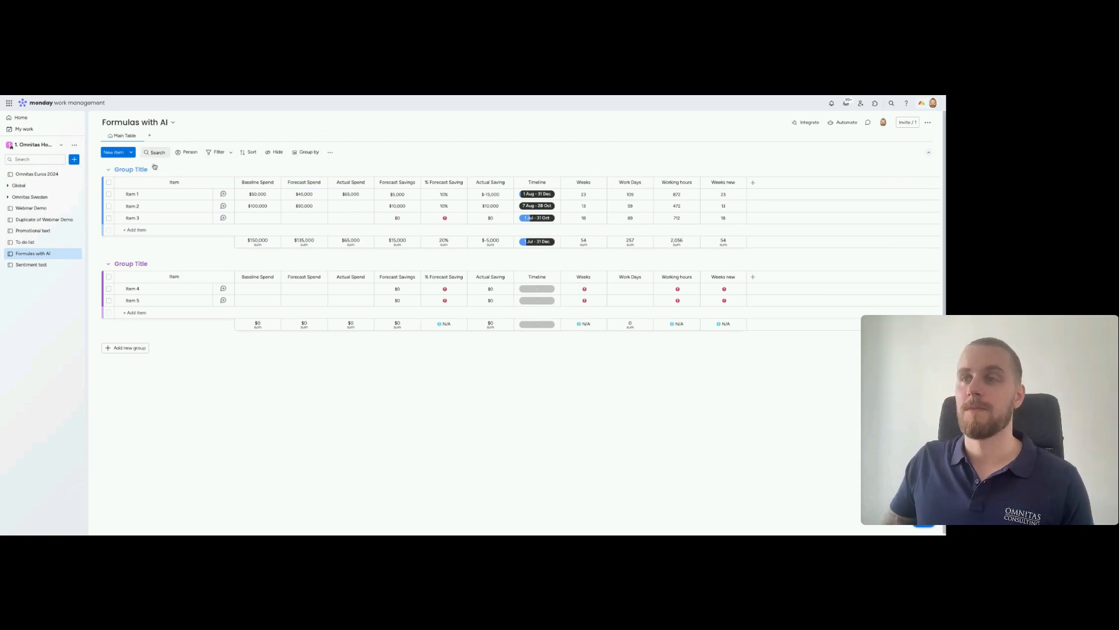
- Create a new doc named "Webinar test" in the workspace with Main privacy
left_click(45, 266)
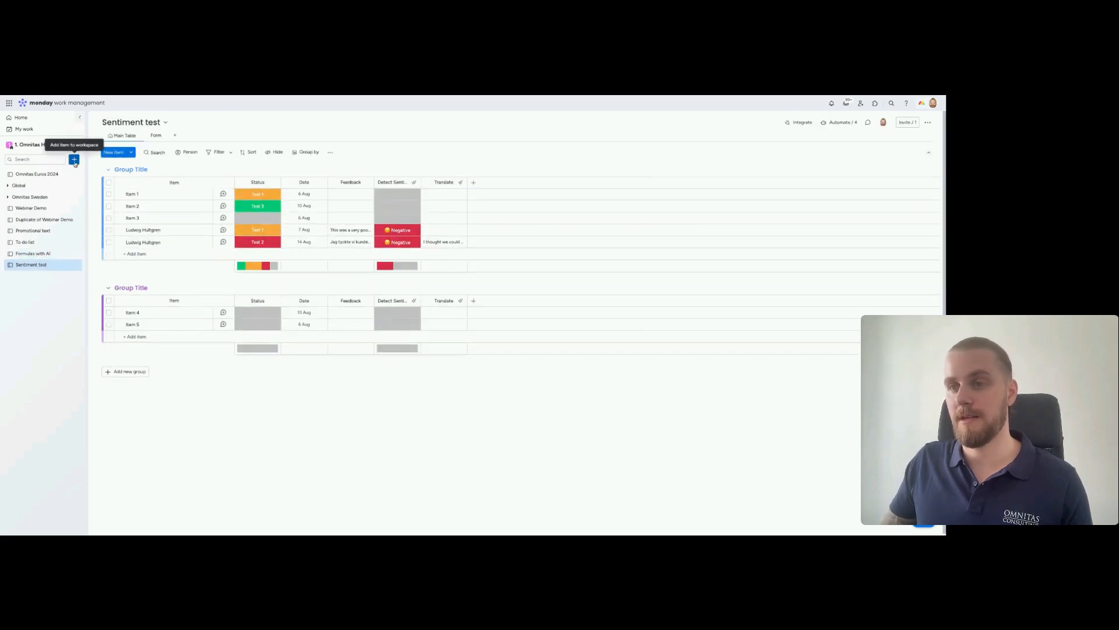
left_click(74, 161)
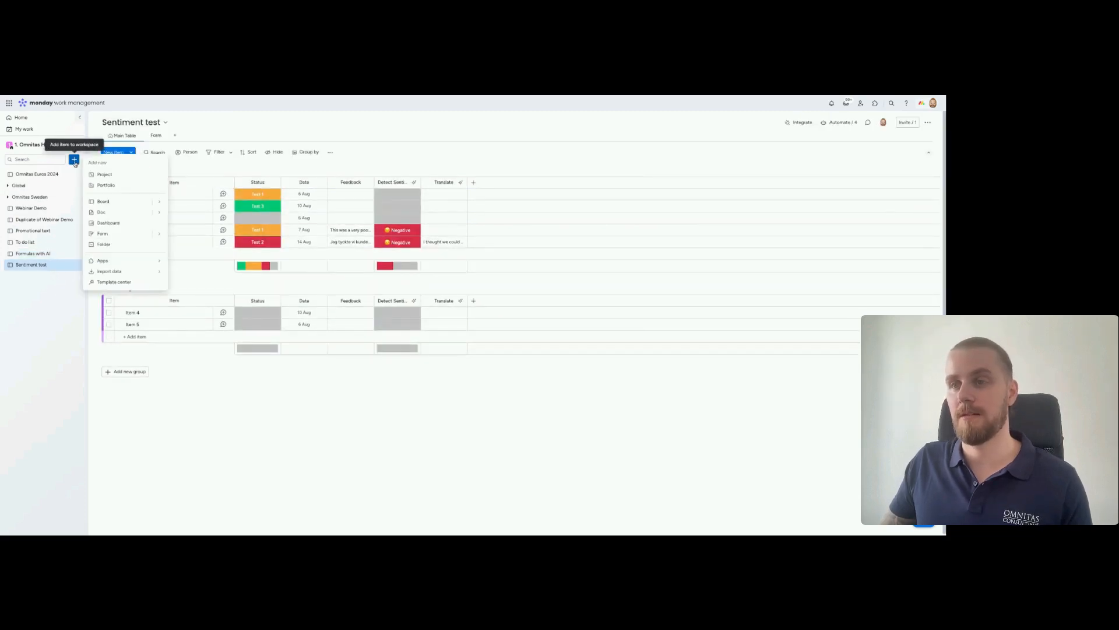
left_click(111, 214)
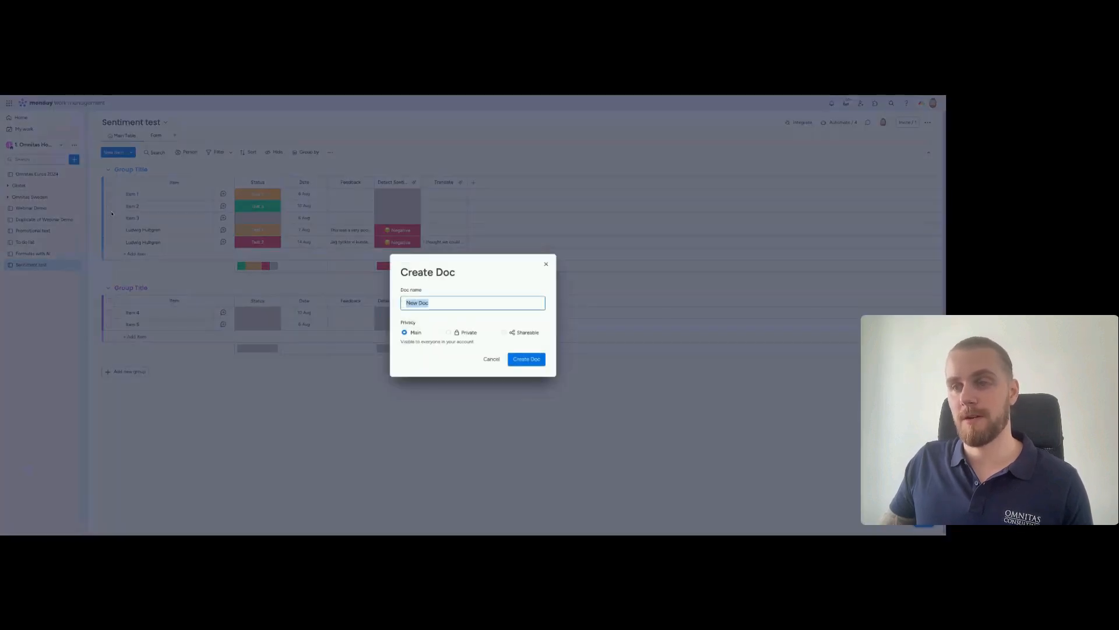
type("Webinar test")
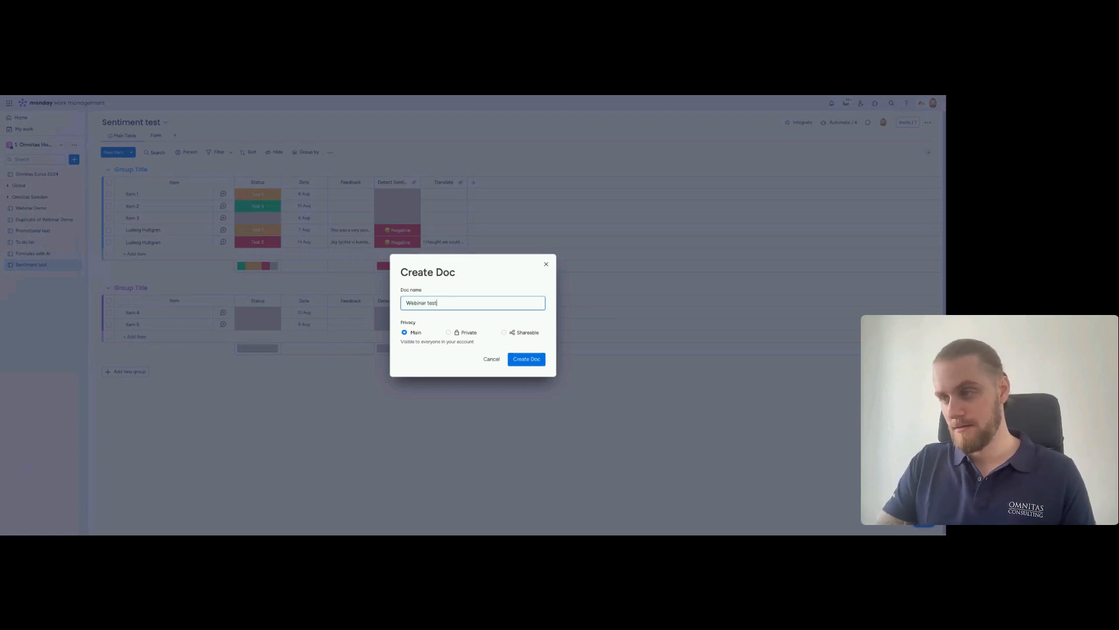
left_click(527, 359)
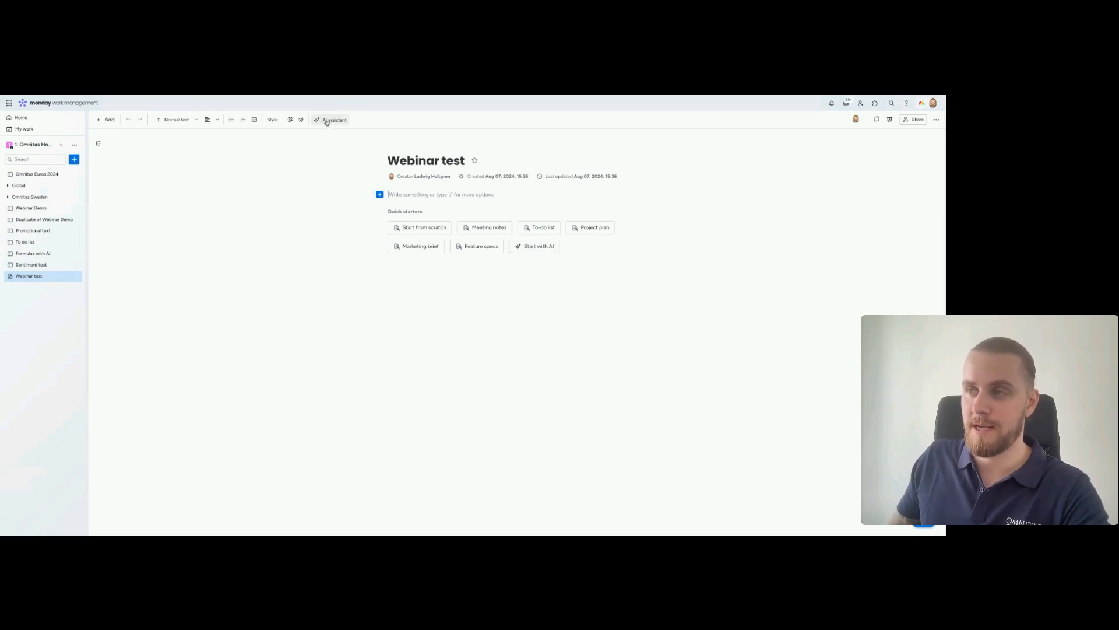
- Generate an AI template in the empty doc for "Q3 marketing summary and retrospective"
left_click(531, 247)
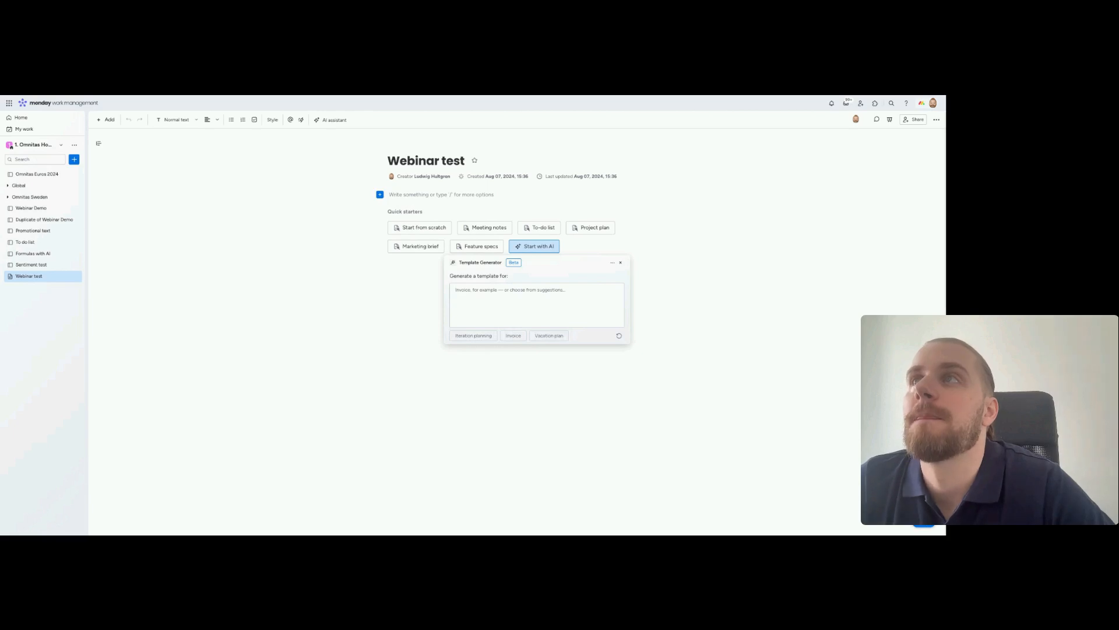
type("G")
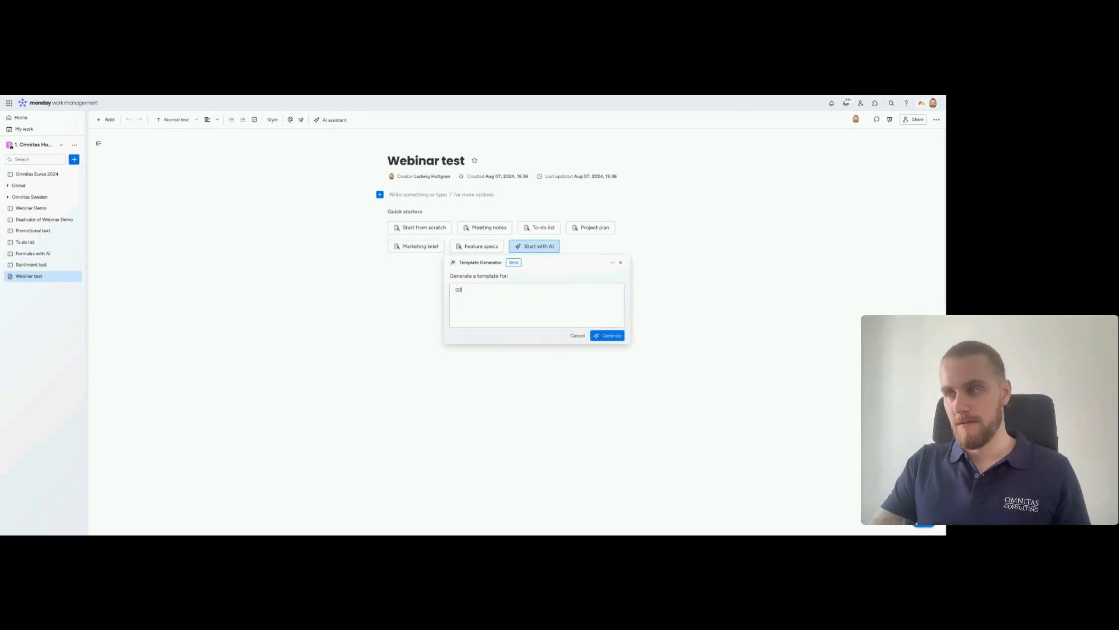
type("3 marketing s")
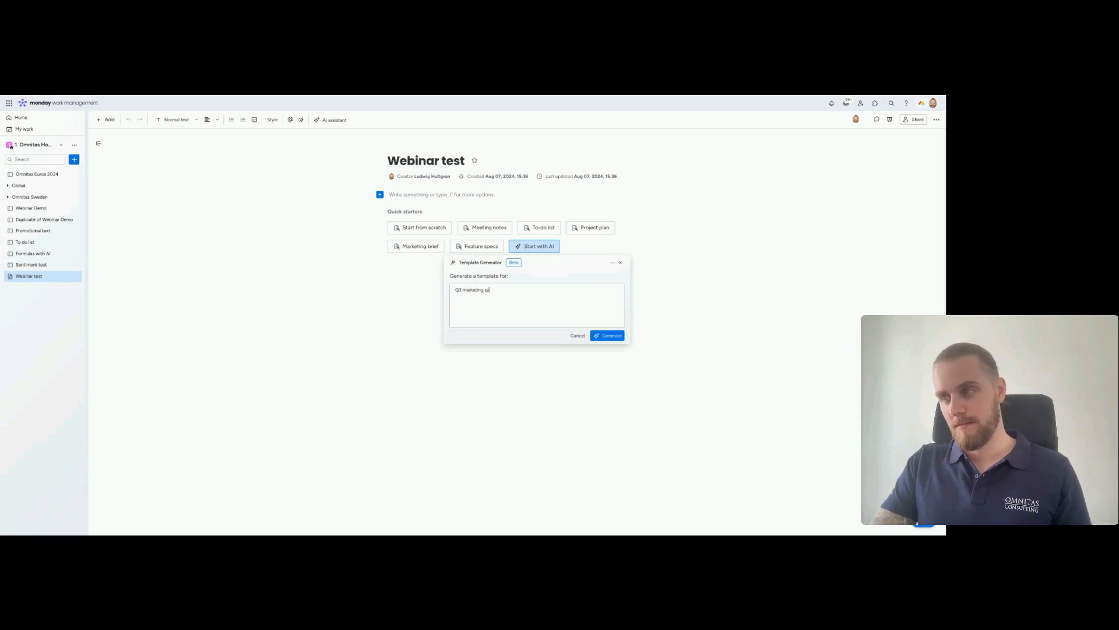
type("ummary and retrospective")
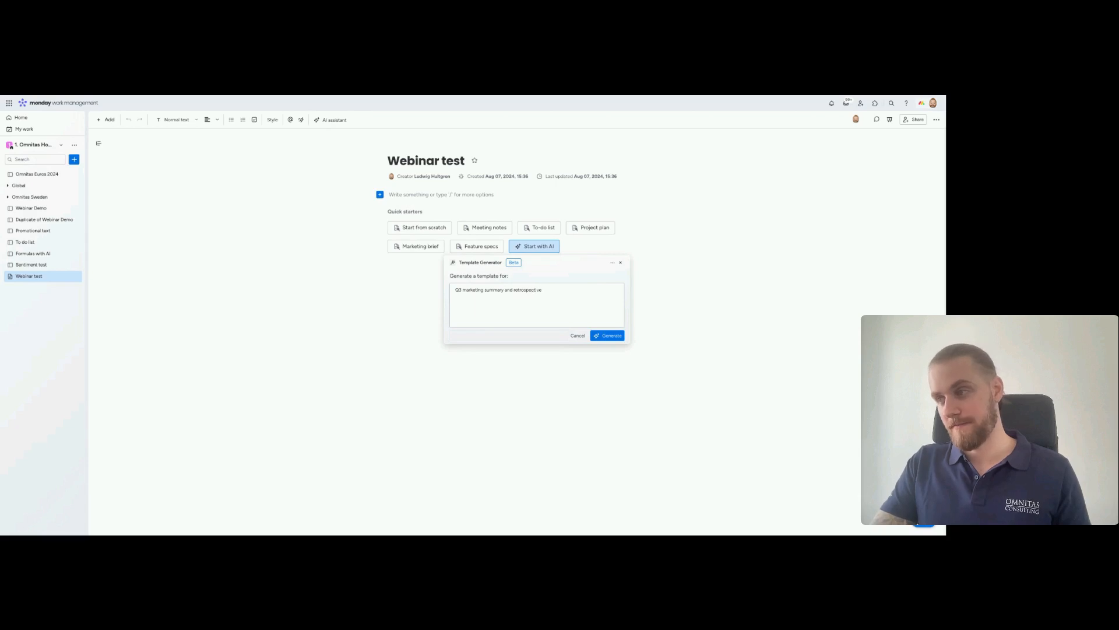
left_click(607, 336)
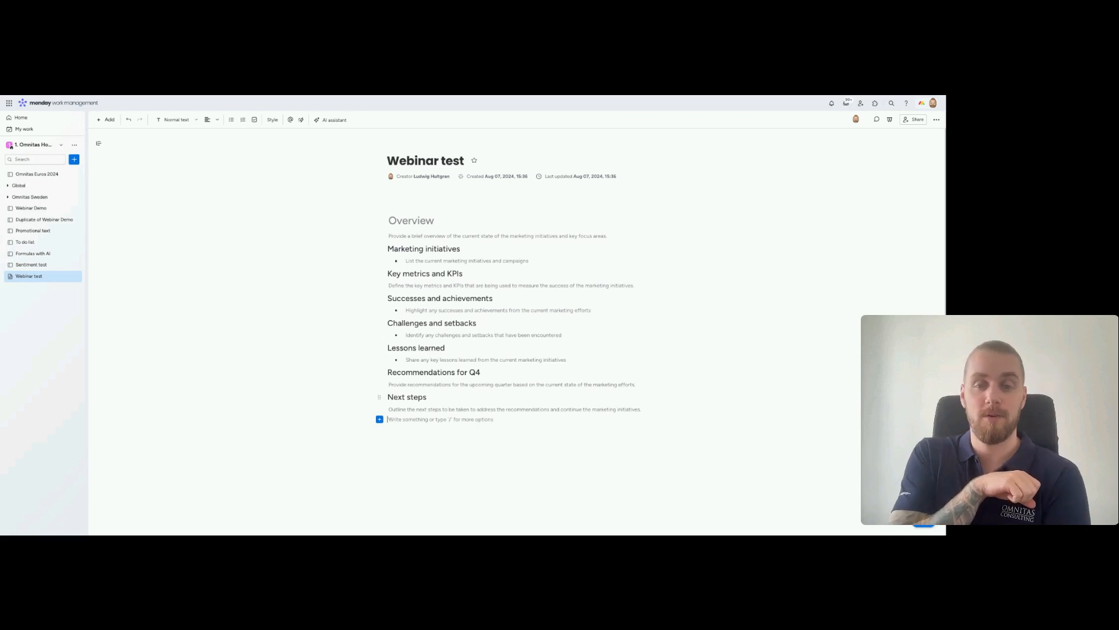
- Have Write with AI generate text from the prompt "Give me 5 marketing initiatives for the new Omnitas race car"
left_click(329, 120)
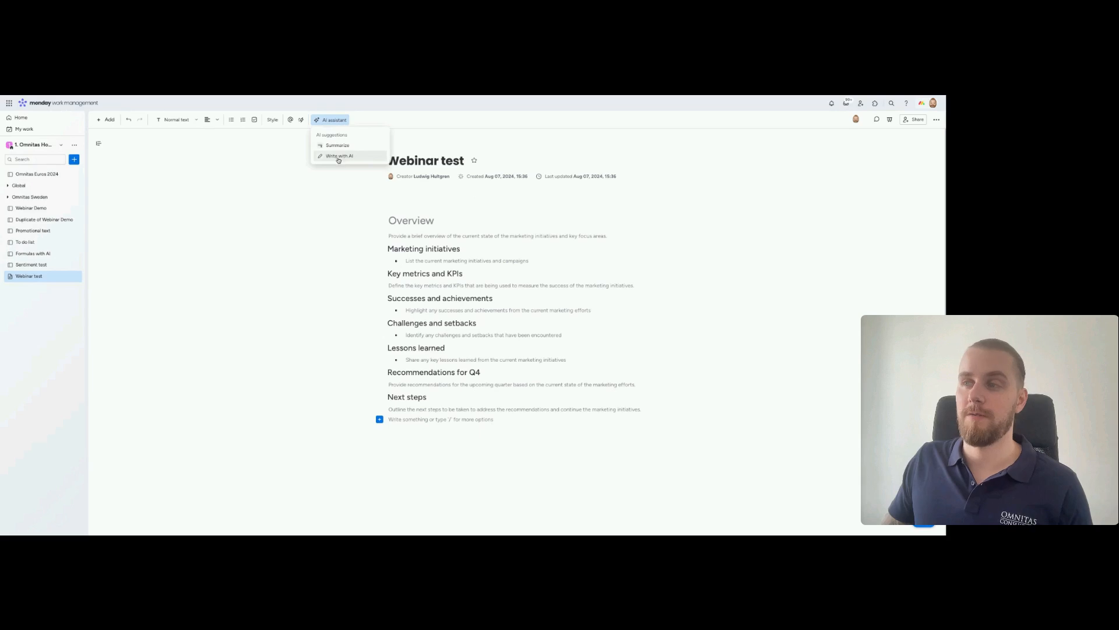
left_click(433, 457)
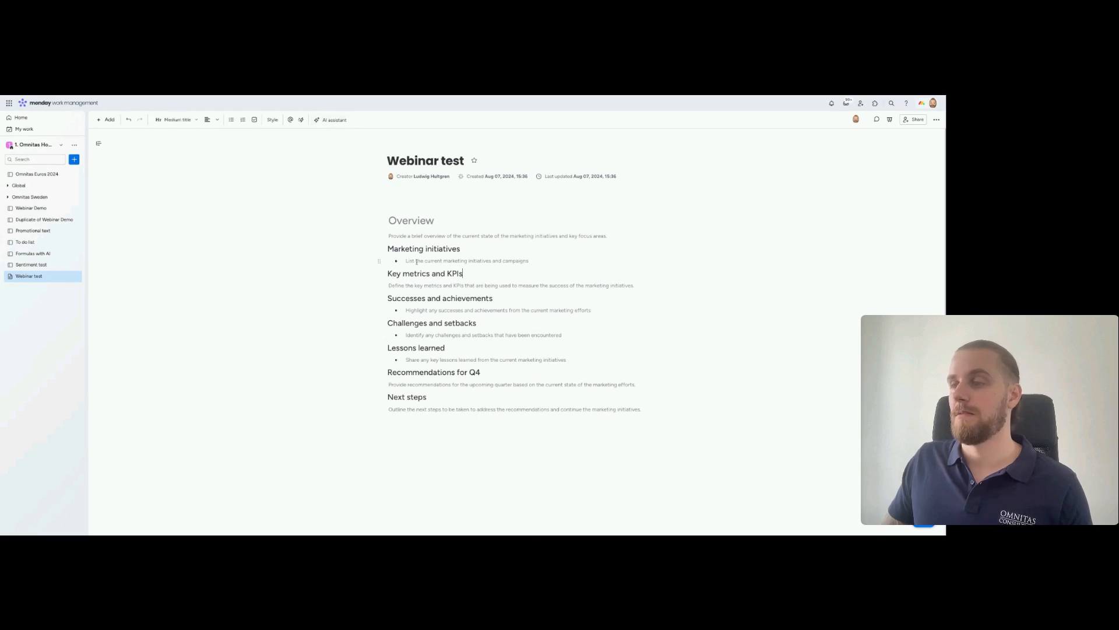
left_click(330, 120)
left_click(348, 156)
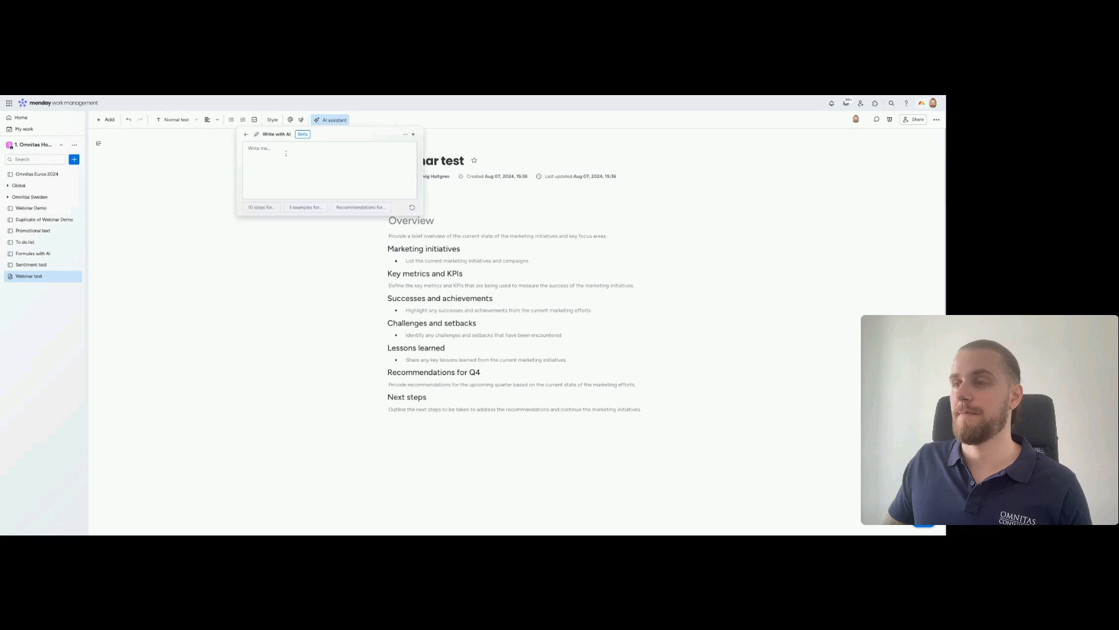
type("G")
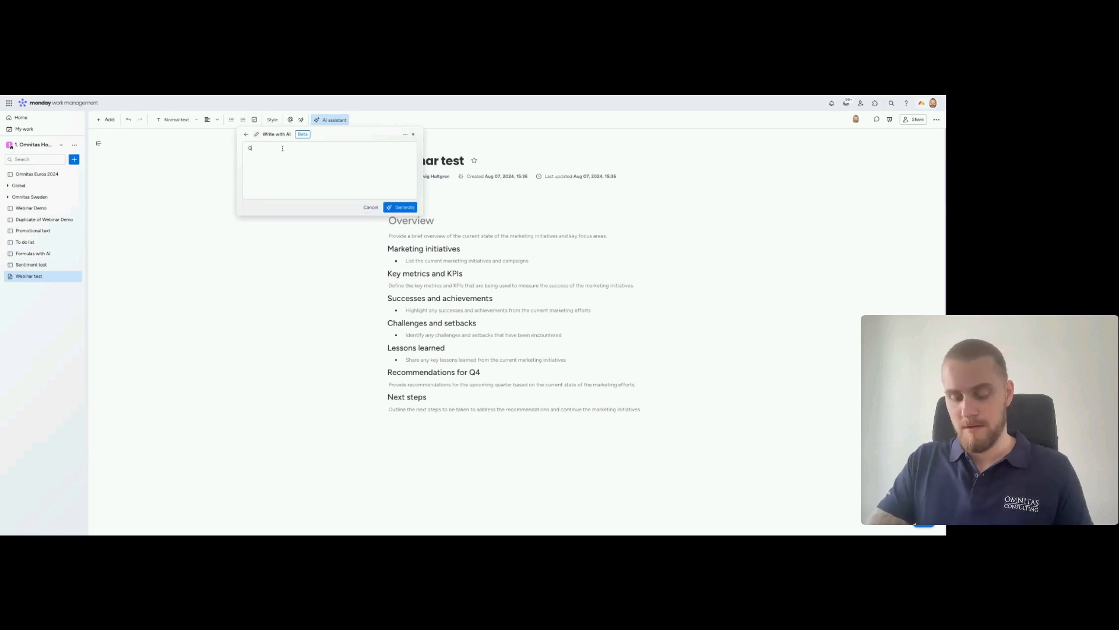
type("ive me 5 marketing initiat")
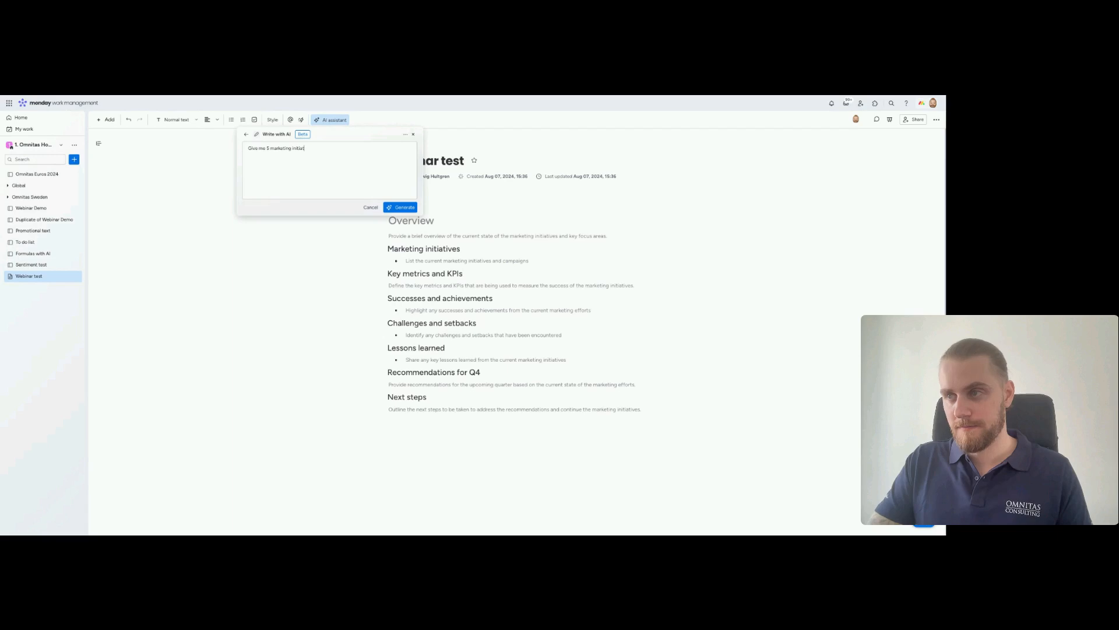
type("ives for t")
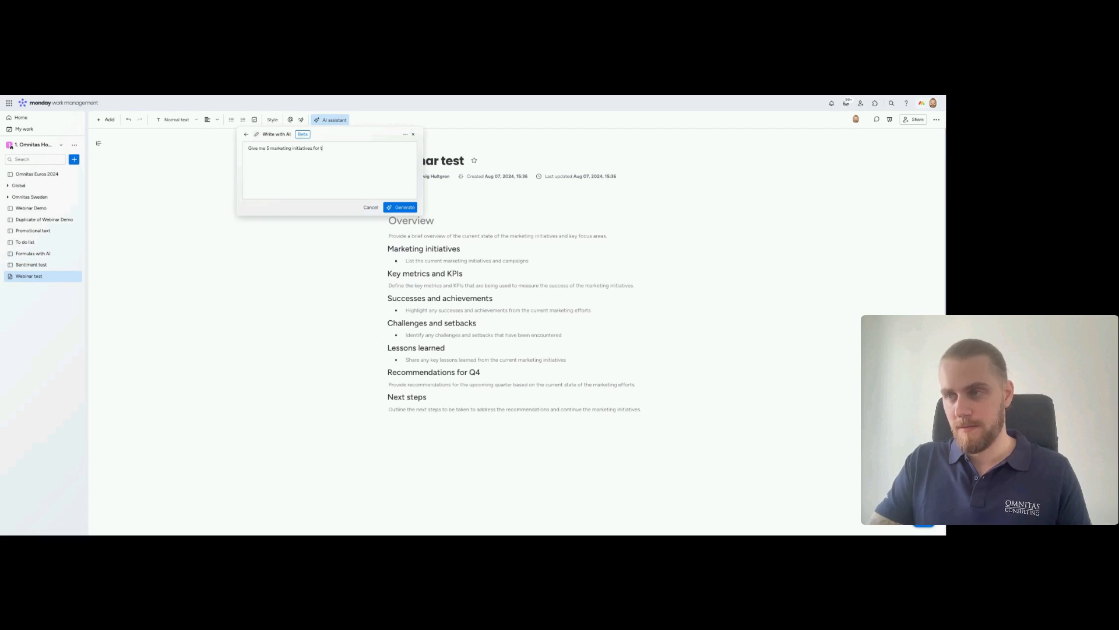
type("he new Omnitas Race Car")
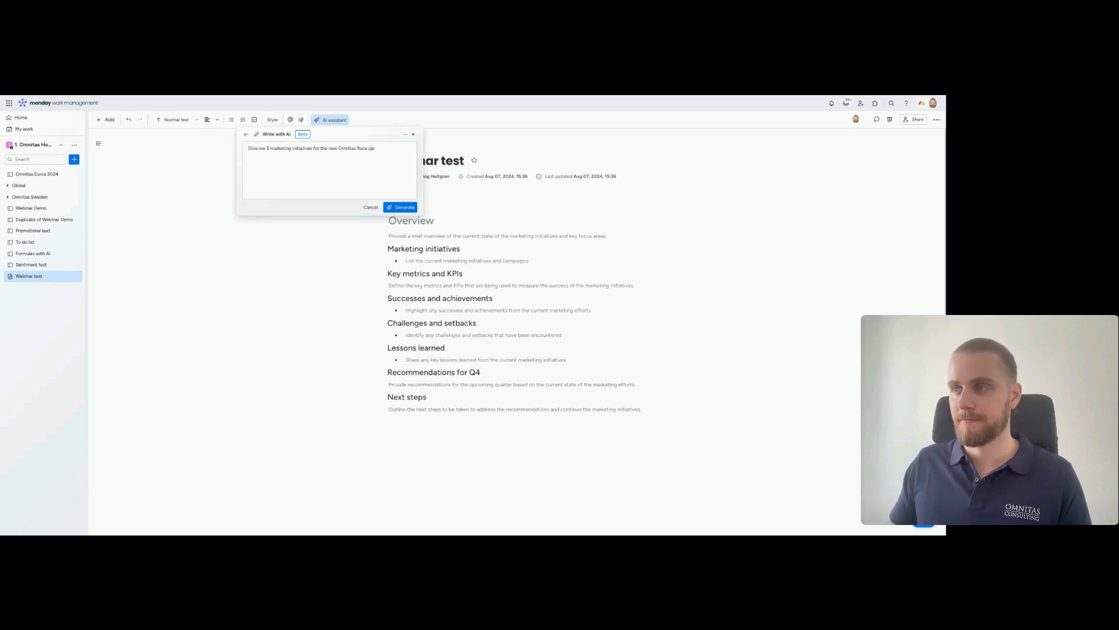
key("BackSpace")
type("c")
key("BackSpace")
type("r")
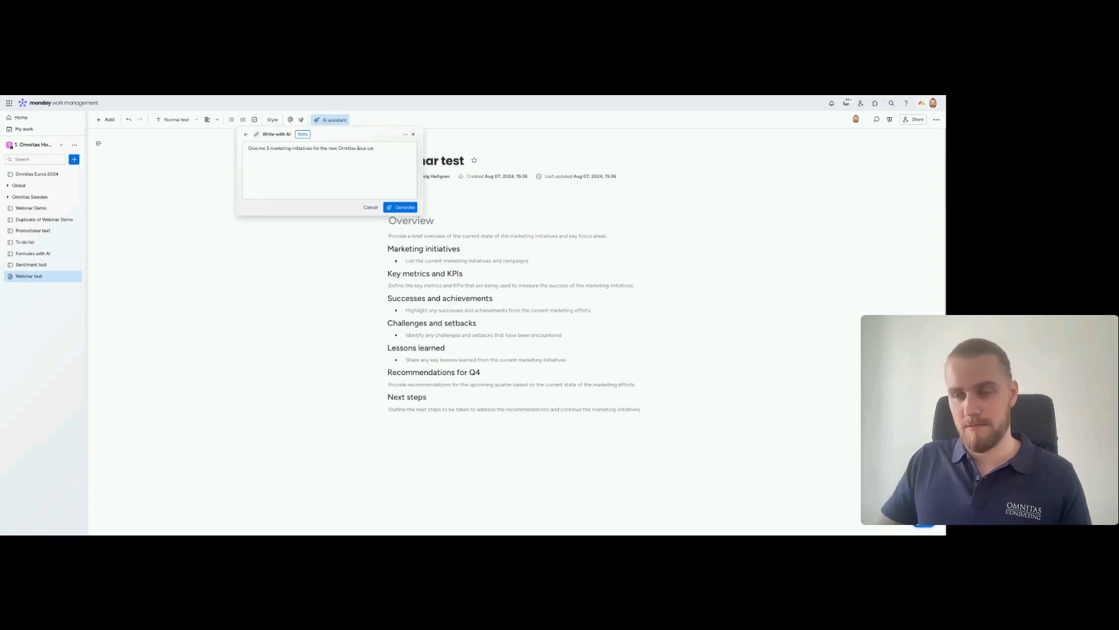
left_click(390, 207)
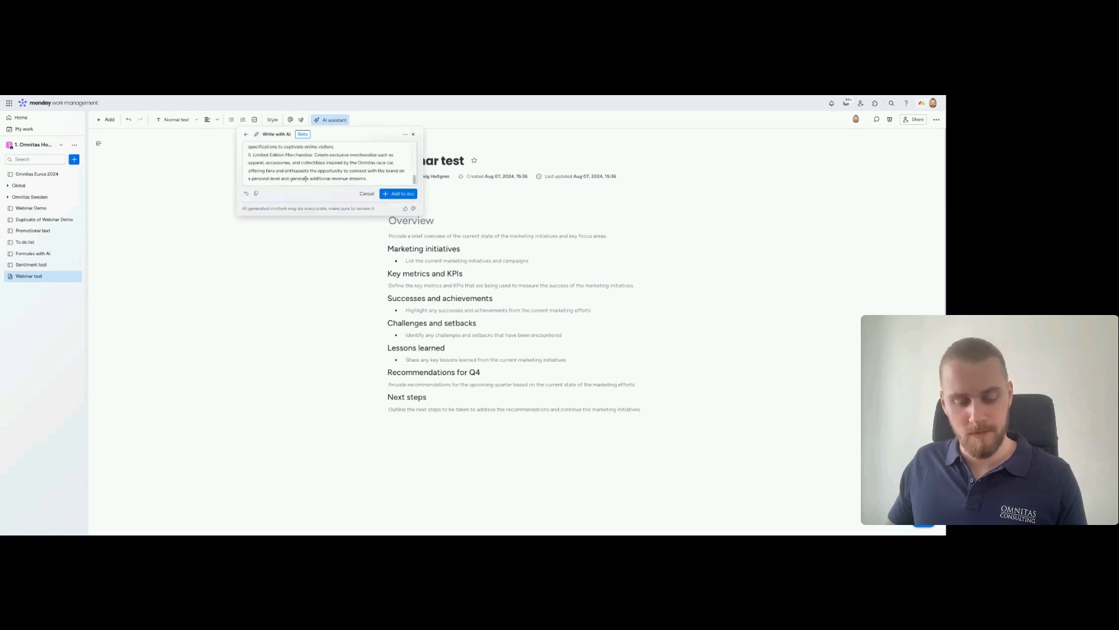
- Copy the generated initiatives into the Marketing initiatives section, close the AI writer and remove the bullet before the first initiative
key("ctrl+a")
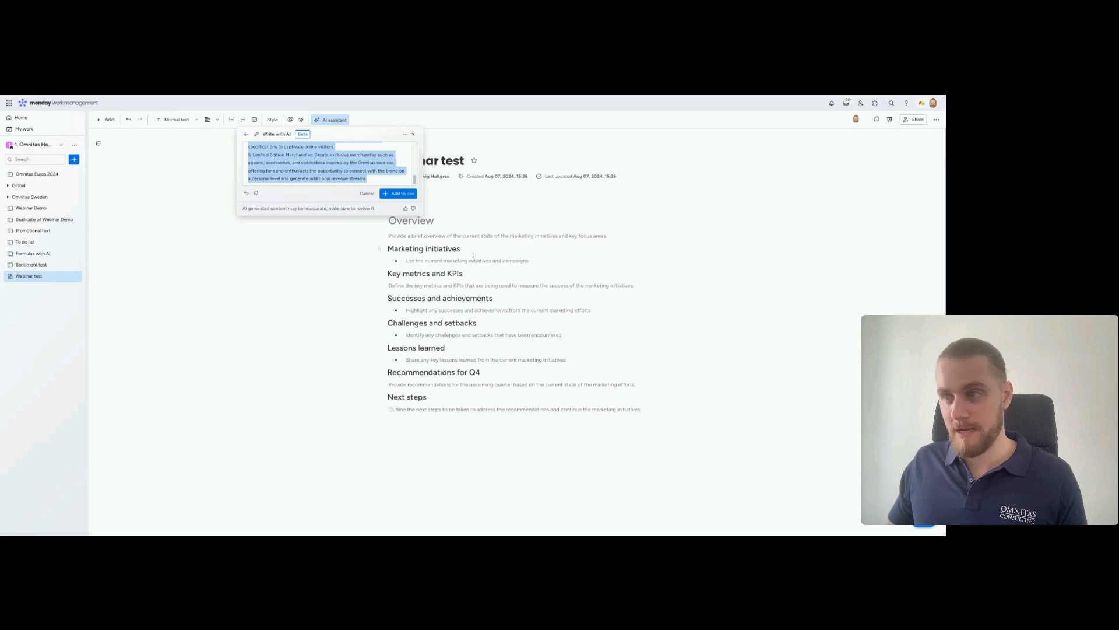
left_click(433, 261)
type("1. Social Media Campaign: Launch a targeted social media campaign to create buzz around the new Omnitas race car, utilizing platforms such as Instagram, Facebook, and Twitter to engage with fans and potential customers. 2. Influencer Partnerships: Collaborate with popular automotive influencers and racing enthusiasts to showcase the features and performance of the Omnitas race car, reaching a wider audience through authentic and trusted endorsements. 3. Event Sponsorship: Secure partnerships with major racing events and car shows to prominently display the Omnitas race car, allowing attendees to experience the vehicle firsthand and interact with the brand representatives. 4. Interactive Website Content: Develop an interactive and visually engaging section on the company website dedicated to the Omnitas race car, featuring 360-degree views, virtual test drives, and detailed specifications to captivate online visitors. 5. Limited Edition Merchandise: Create exclusive merchandise such as apparel, accessories, and collectibles inspired by the Omnitas race car, offering fans and enthusiasts the opportunity to connect with the brand on a personal level and generate additional revenue streams.")
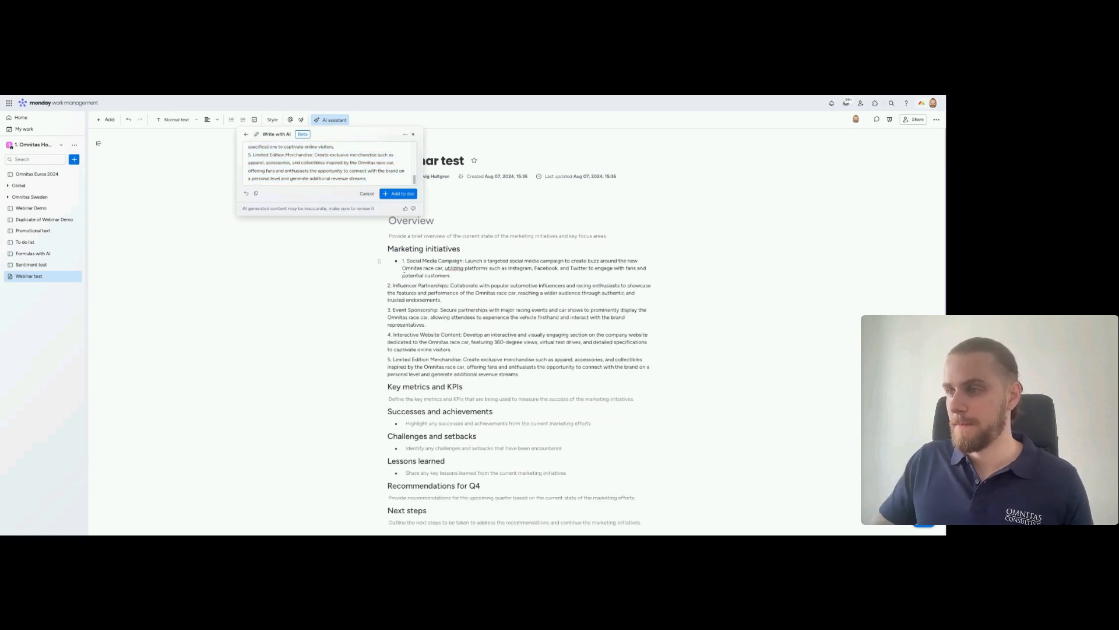
left_click(413, 134)
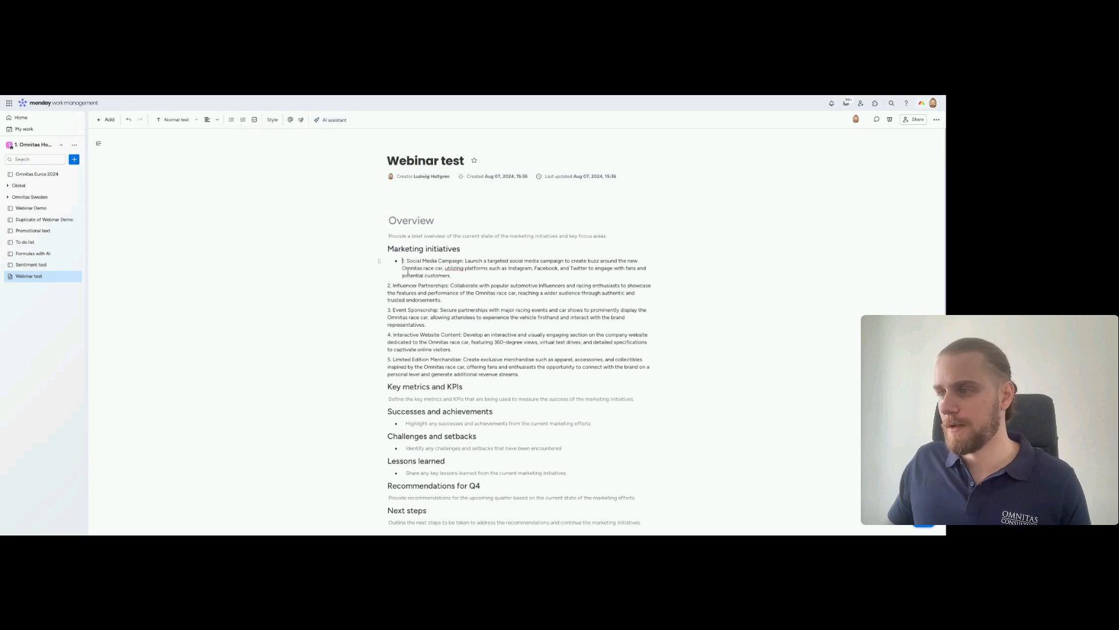
key("BackSpace")
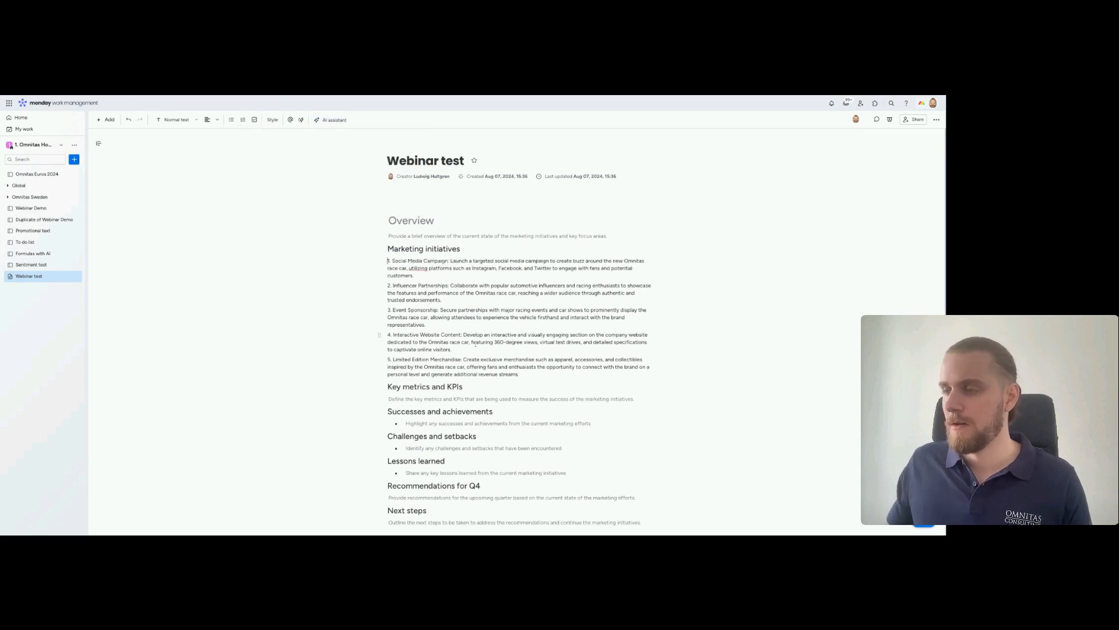
- Add a "Summary:" line below the Next steps section and format it as a medium title
scroll(416, 283, "down", 2)
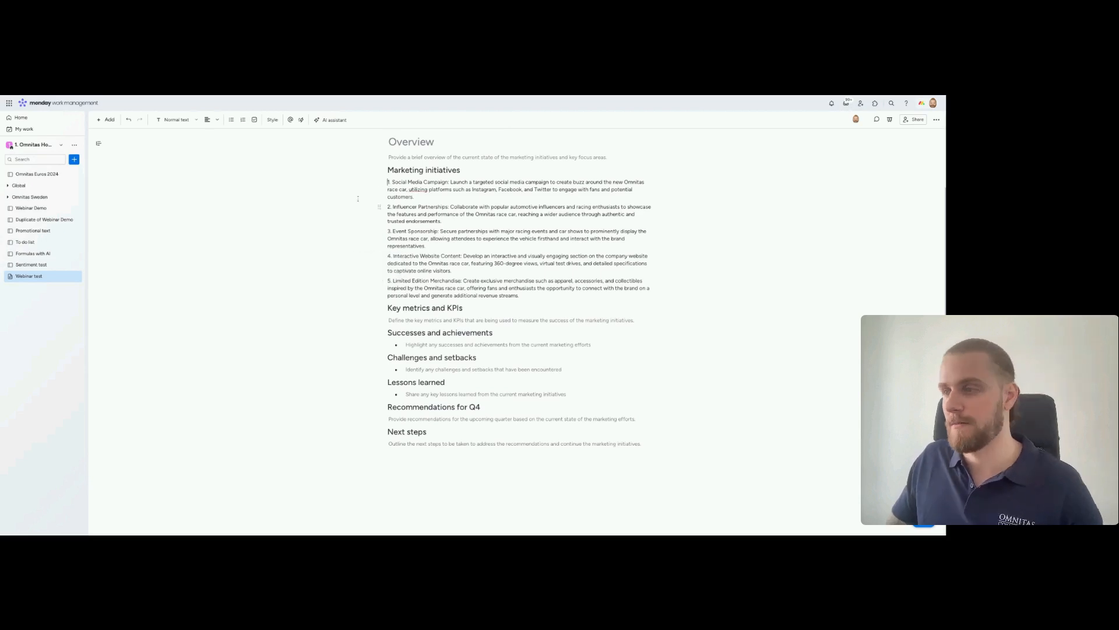
left_click(433, 446)
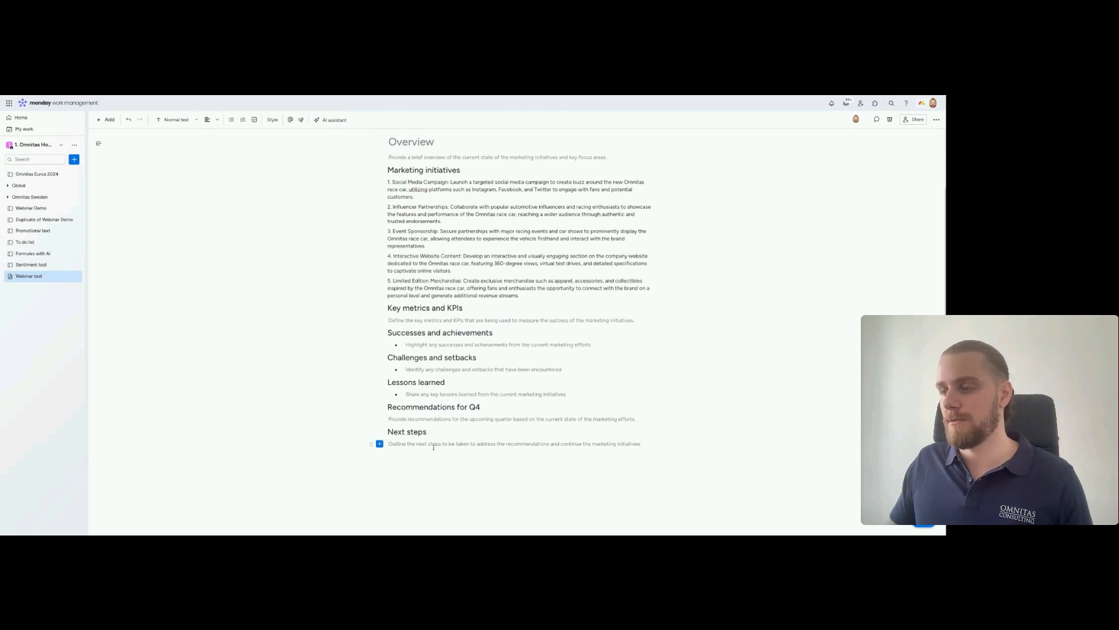
key("Return")
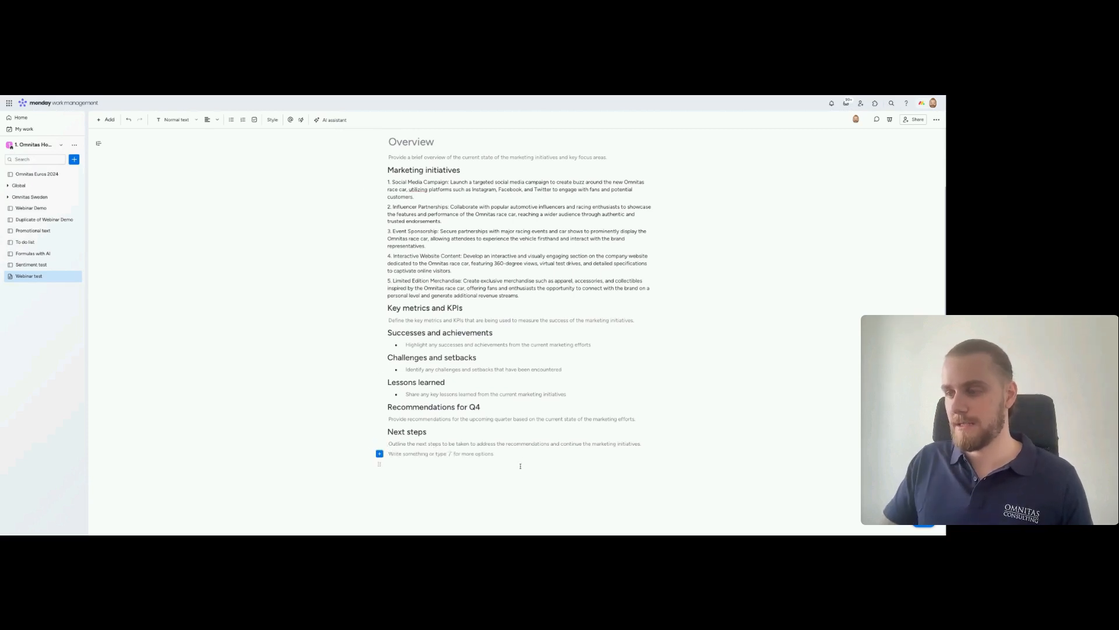
type("S")
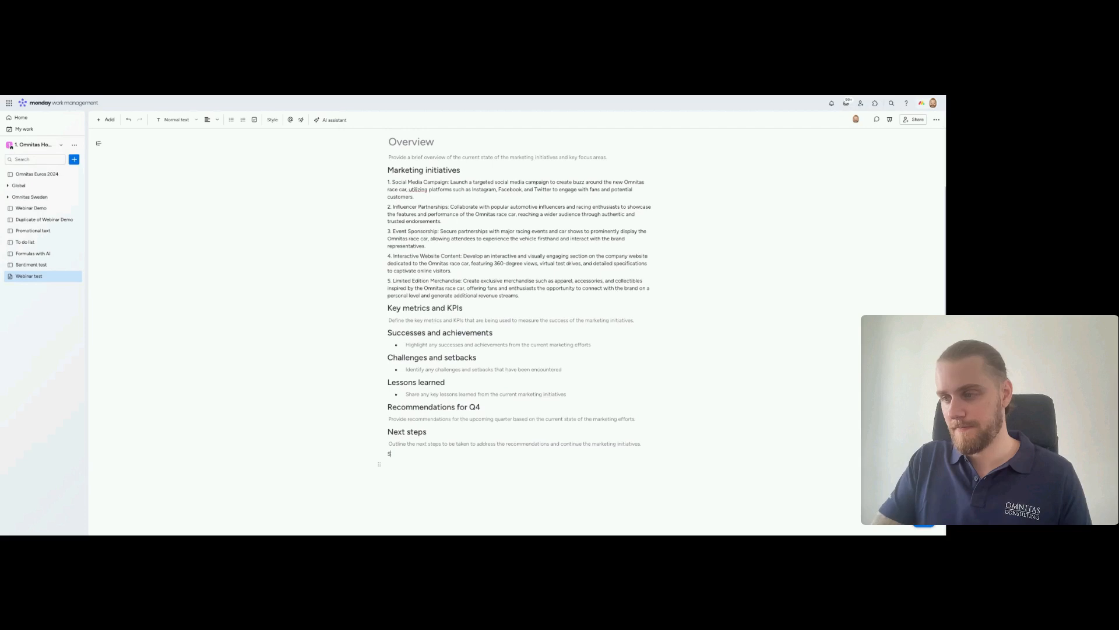
type("ummary:")
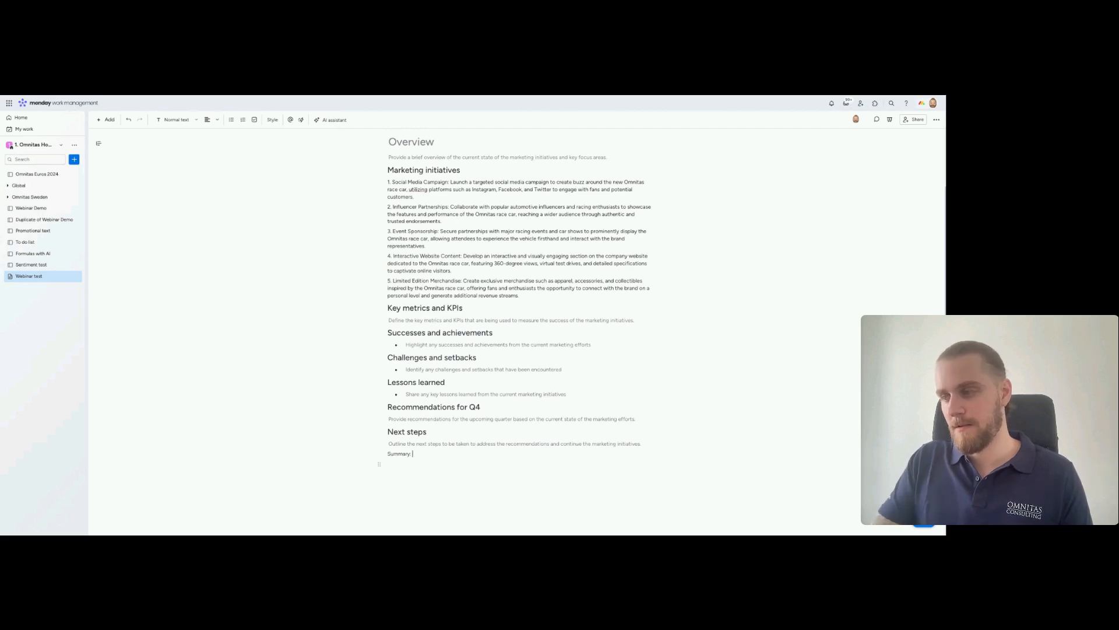
key("shift+Home")
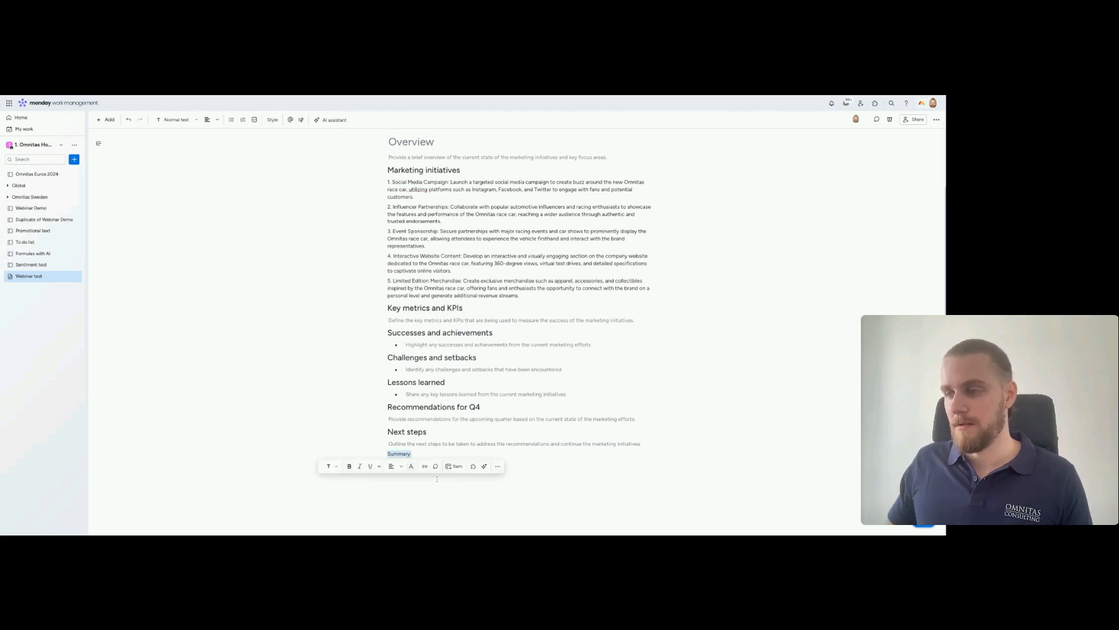
left_click(330, 466)
left_click(347, 387)
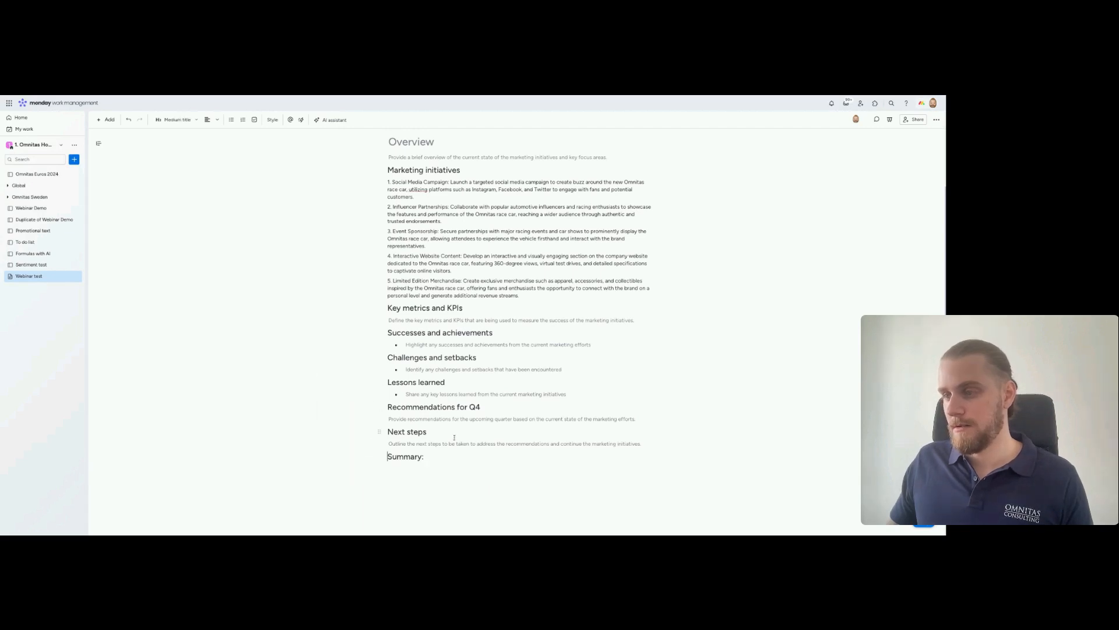
- Summarize the doc with the AI assistant and copy the generated text into a new line below the "Summary:" title
left_click(331, 119)
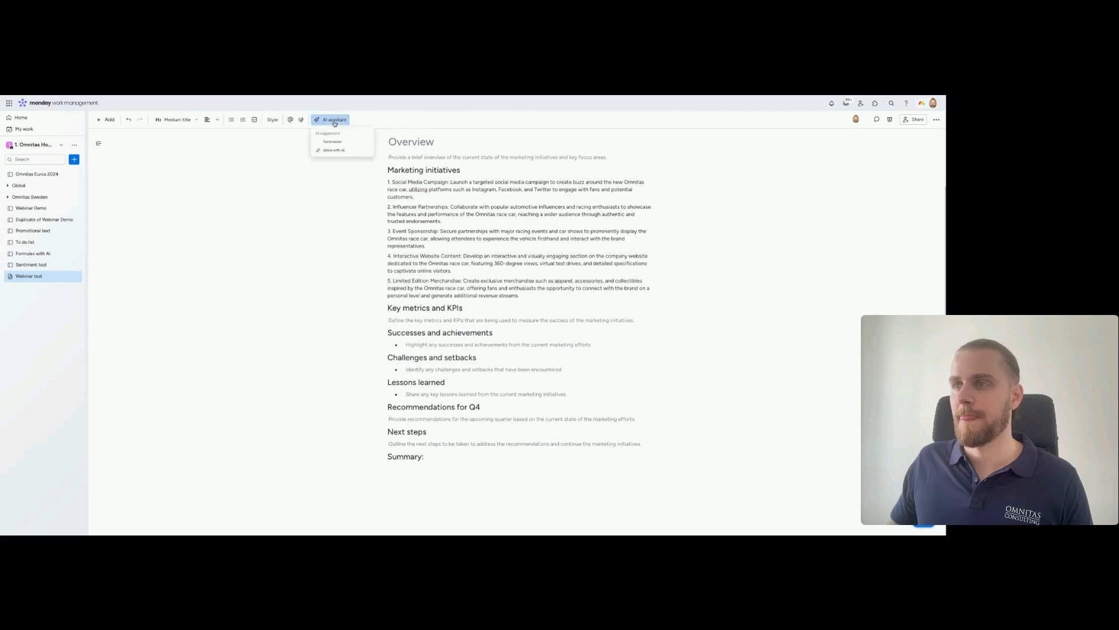
left_click(342, 148)
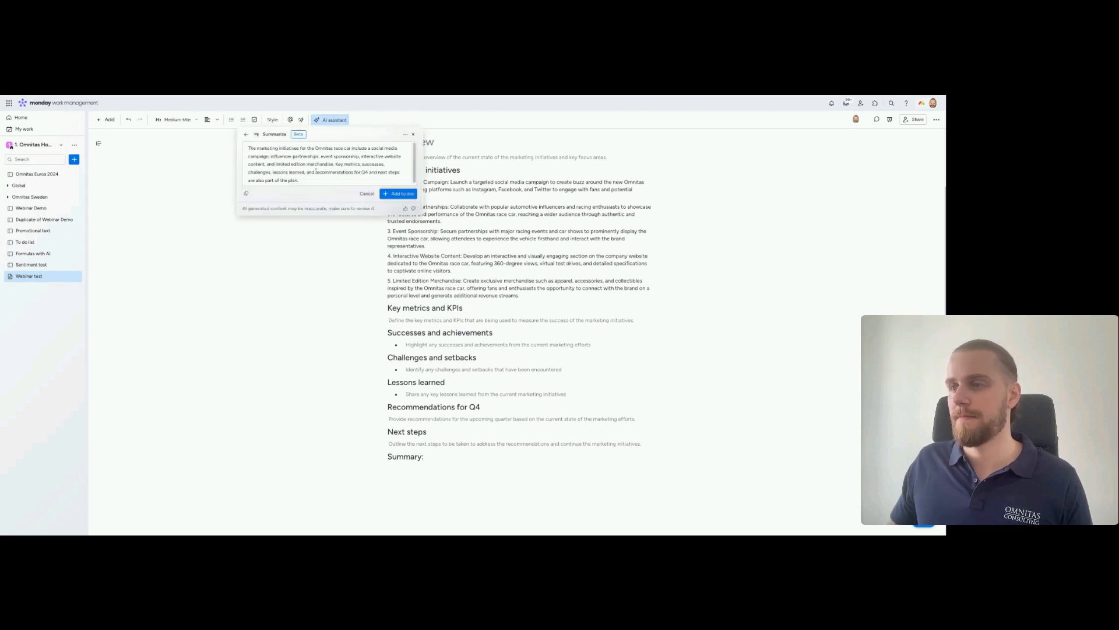
key("ctrl+a")
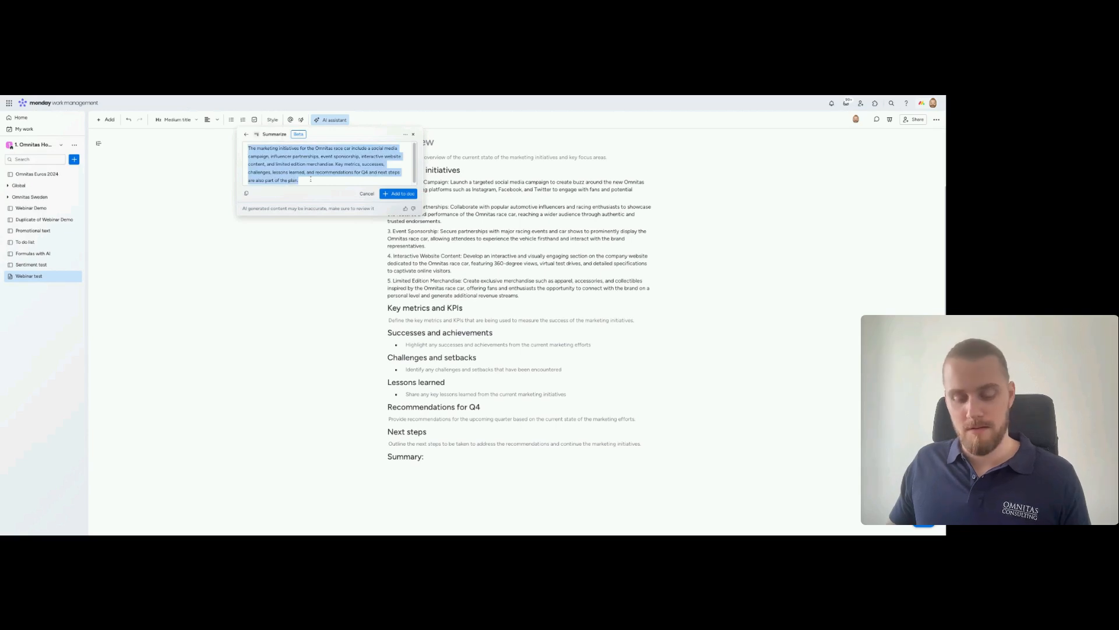
left_click(490, 490)
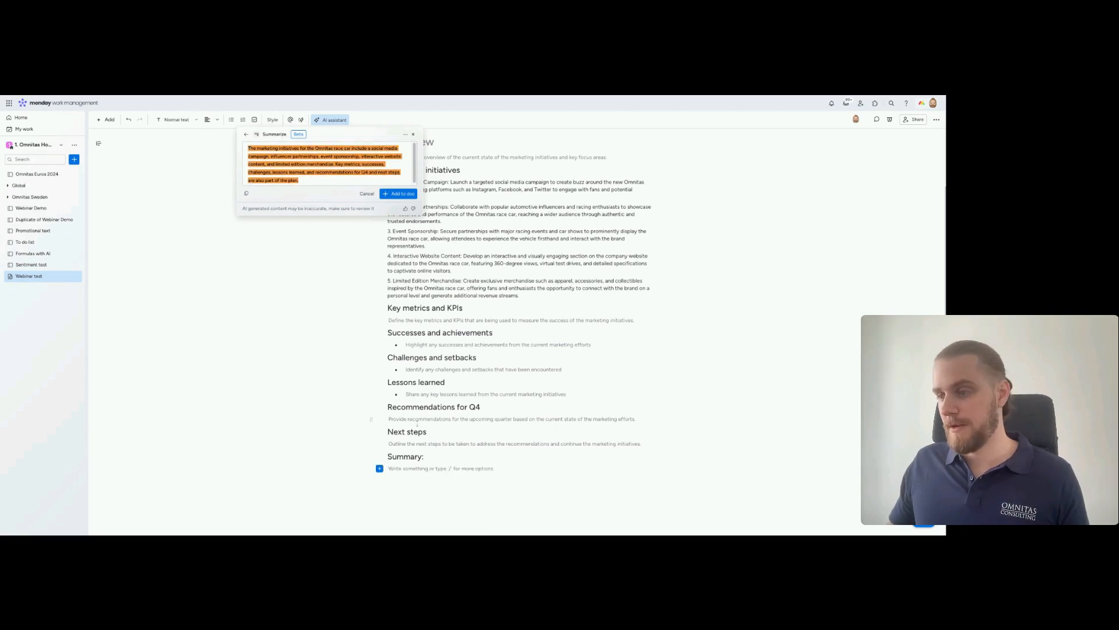
left_click(790, 103)
key("ctrl+c")
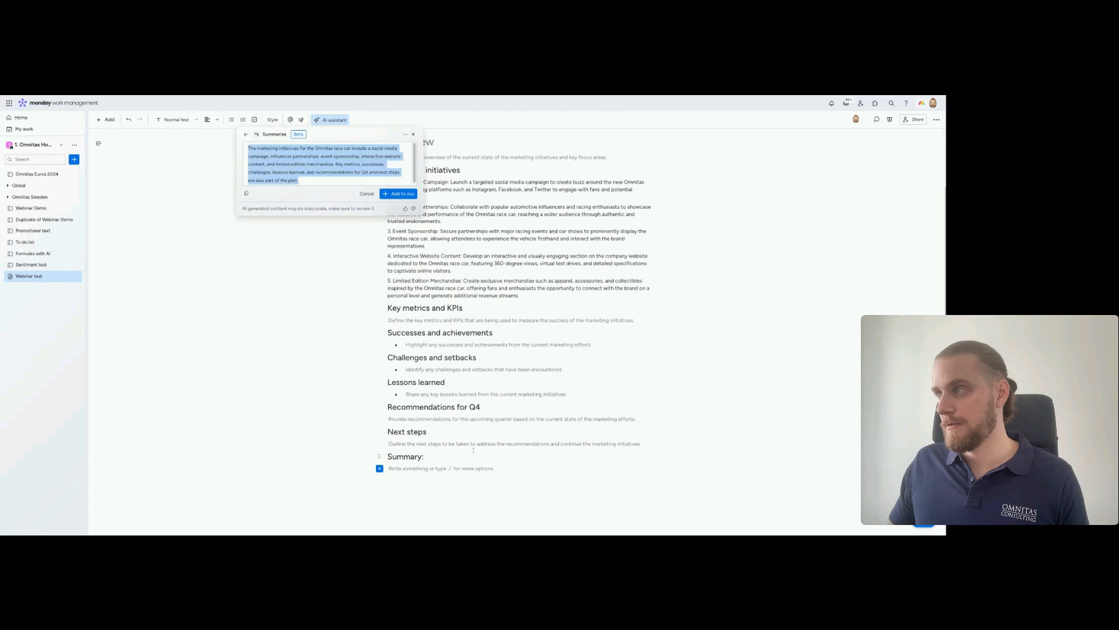
left_click(416, 473)
key("ctrl+v")
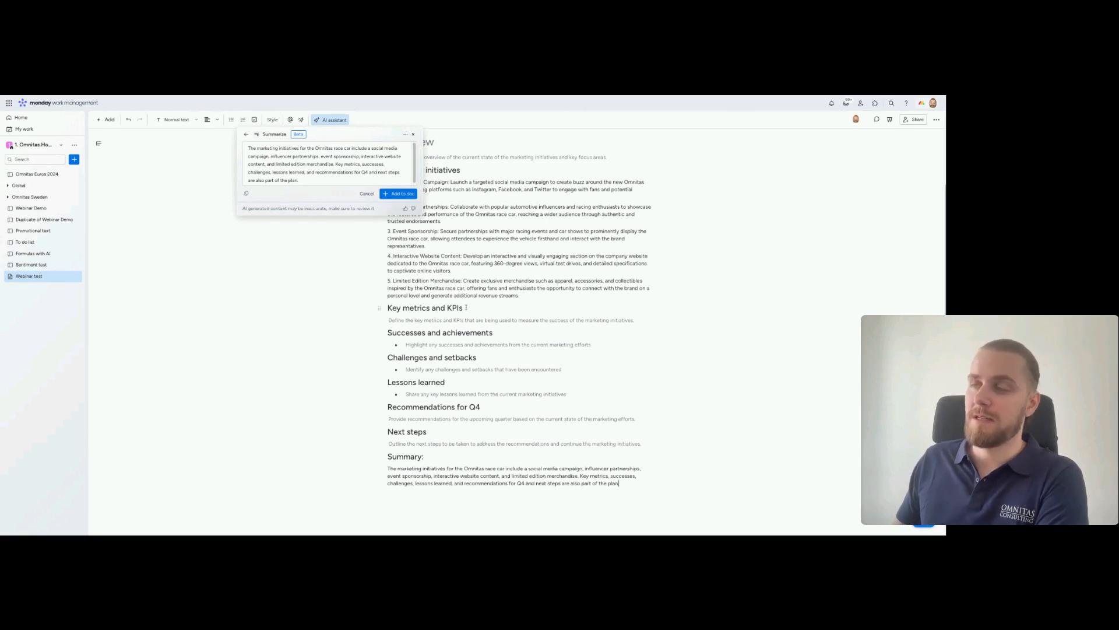
left_click(413, 135)
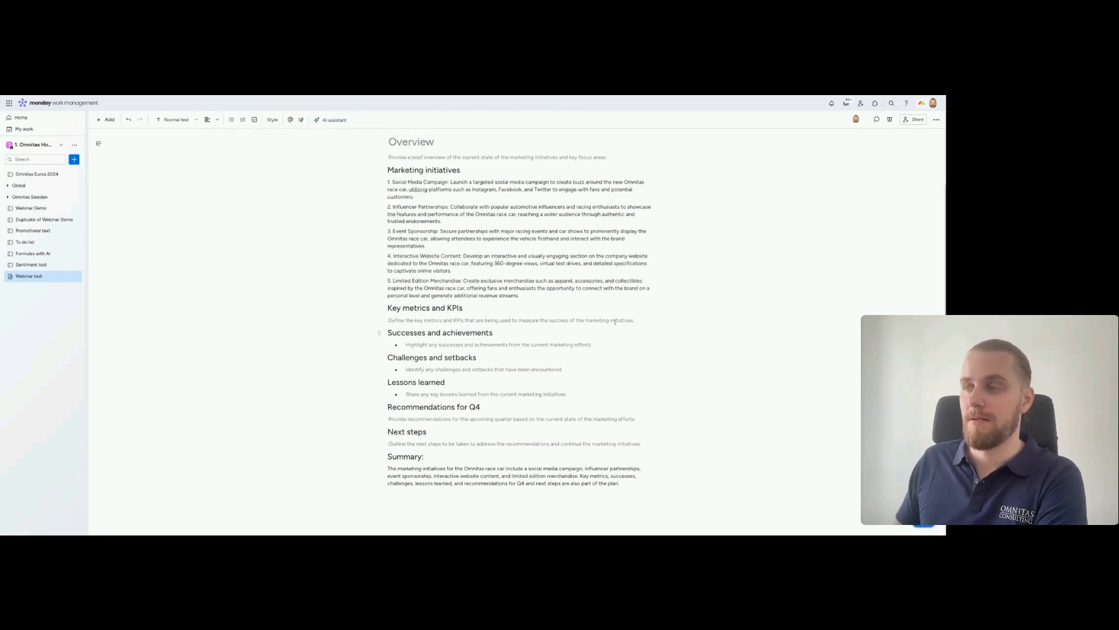